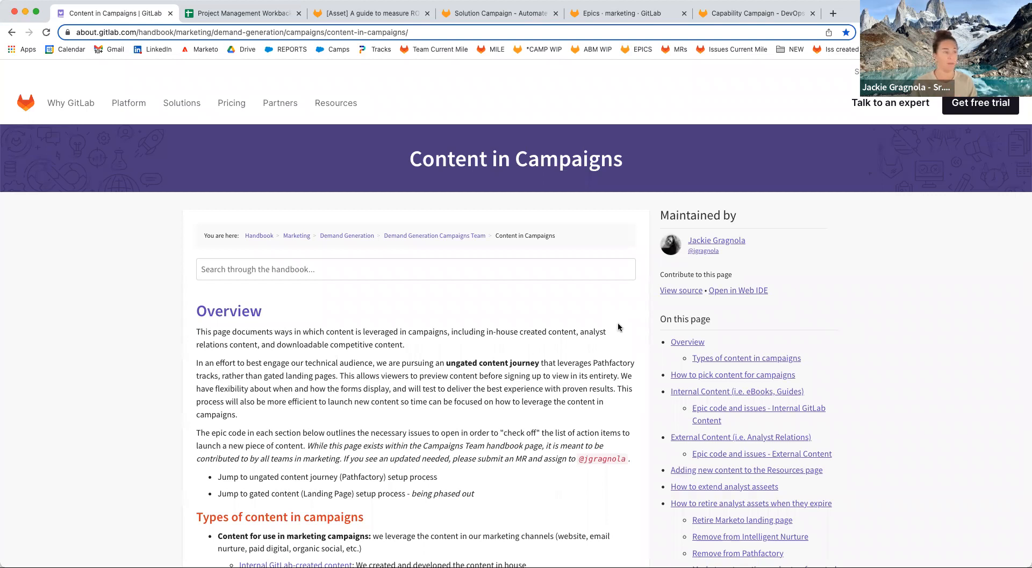
Skim the Content in Campaigns handbook page, then switch to the Capability Campaign - DevOps Platform FY23 epic.
scroll(618, 323, down, 8)
scroll(520, 385, down, 6)
scroll(521, 385, up, 3)
scroll(520, 385, up, 10)
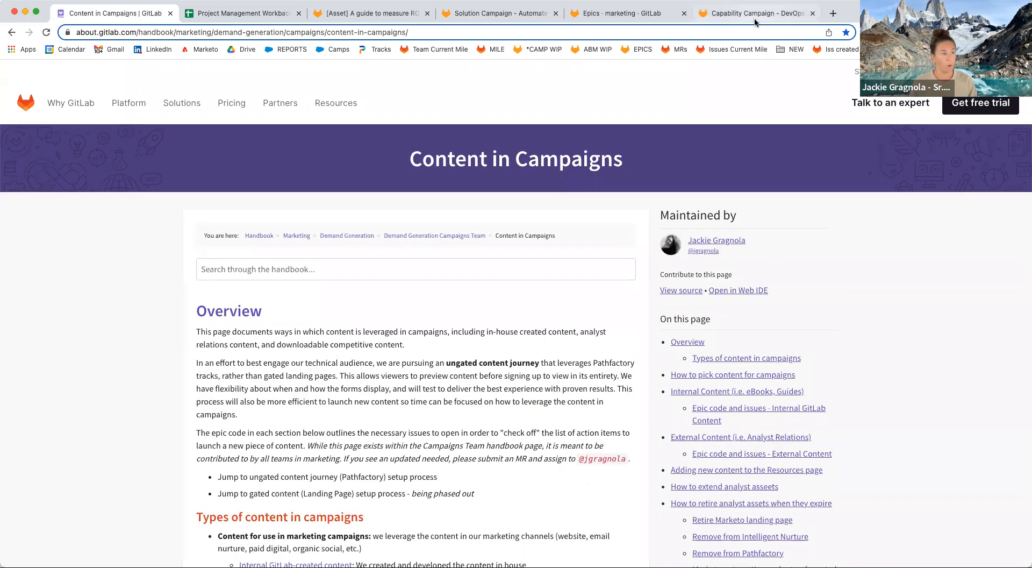
click(755, 20)
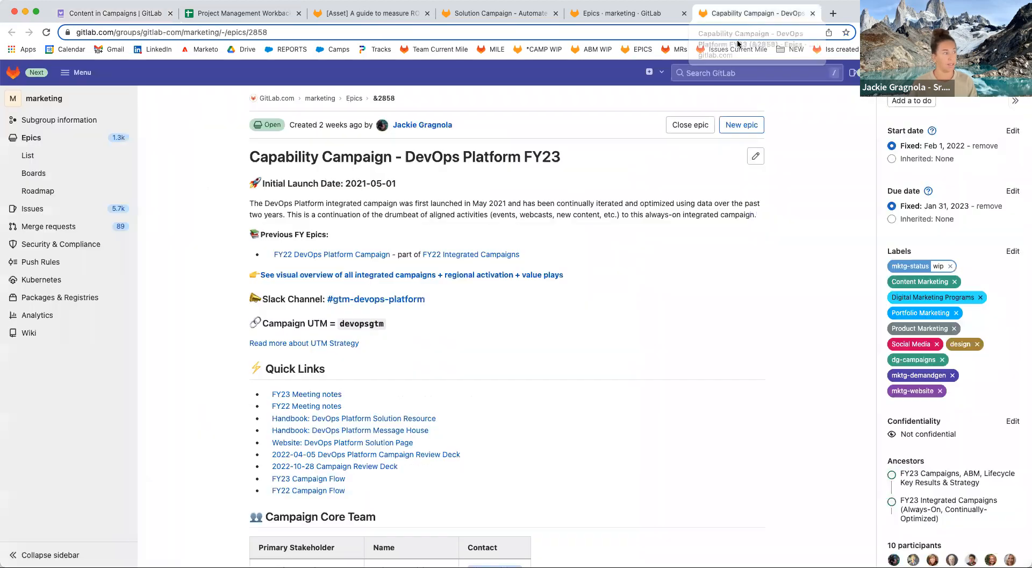
Expand the [Gated Asset] DevOps Platform GTM child epic, then switch to the workback schedule spreadsheet.
scroll(675, 307, down, 8)
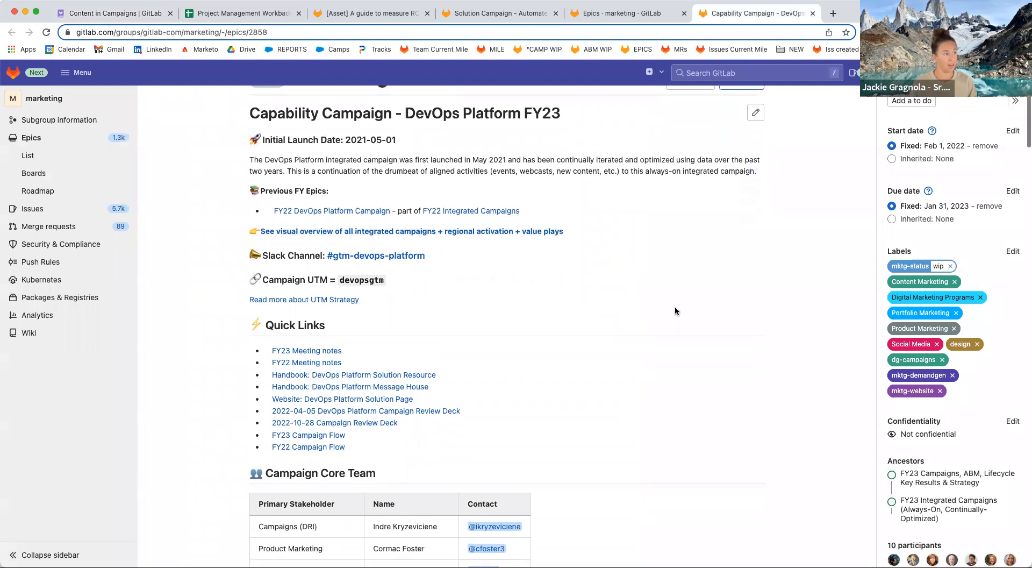
scroll(675, 311, down, 14)
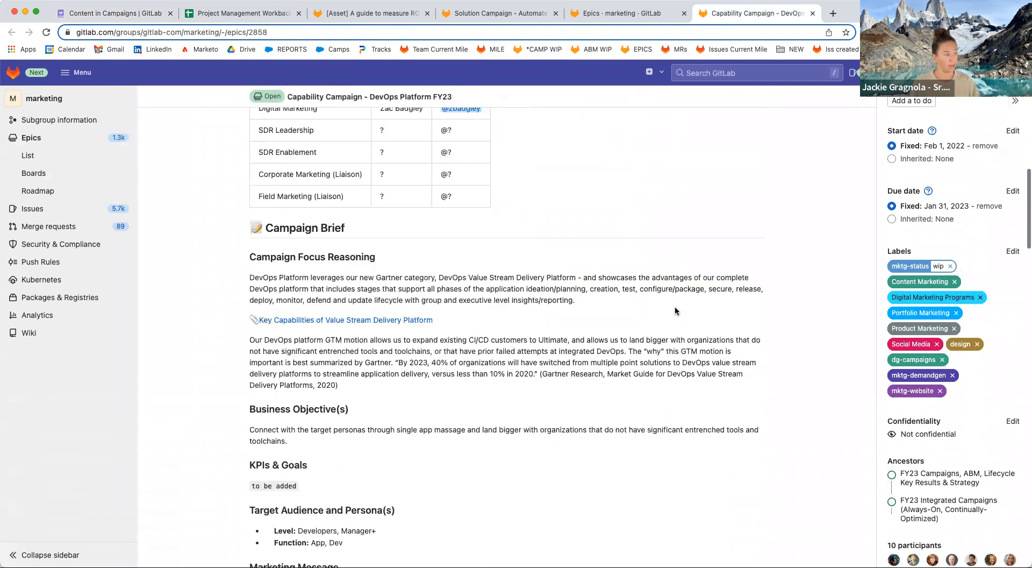
scroll(675, 310, down, 10)
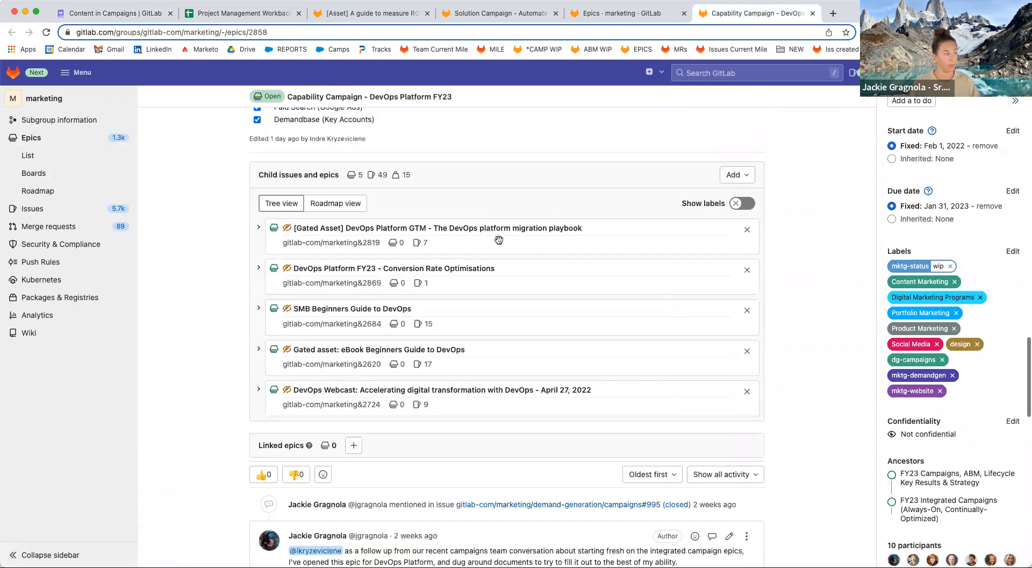
click(258, 229)
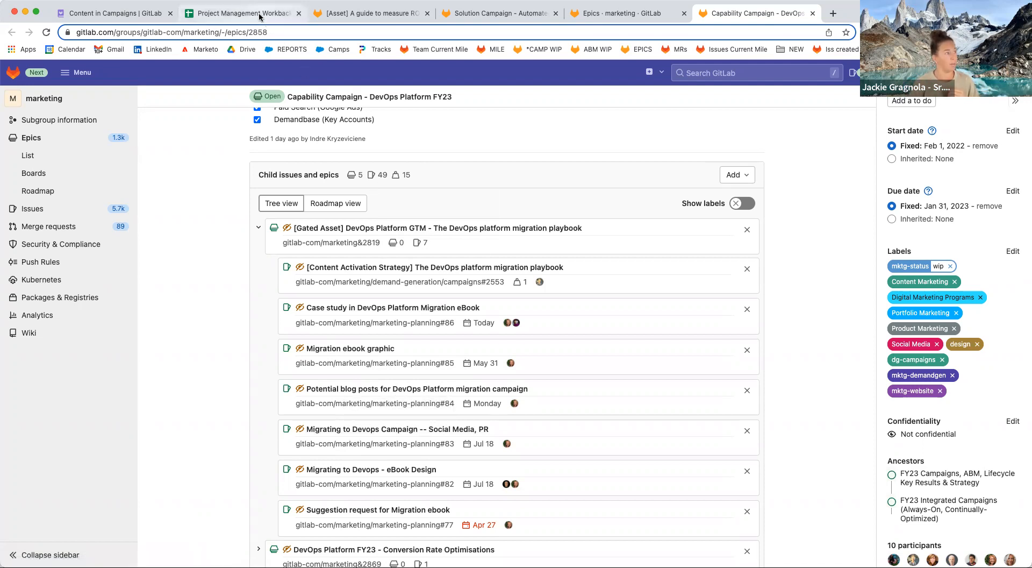
key(super+2)
Enter 'june 23' as the Gated (Landing Page) launch date in B27 and select due dates E29:E40.
click(384, 322)
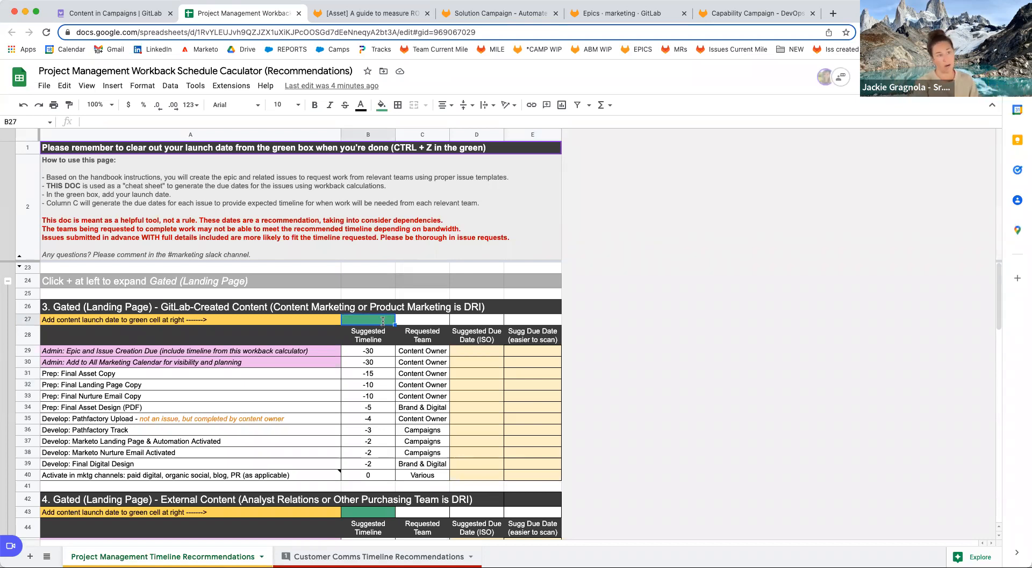
text(june 23)
key(Return)
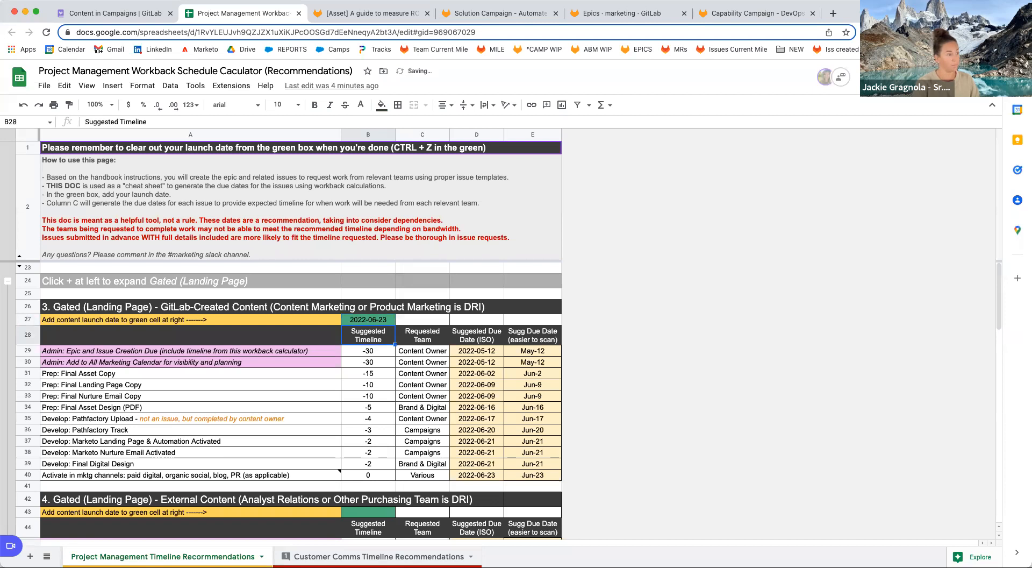
drag(530, 353, 535, 475)
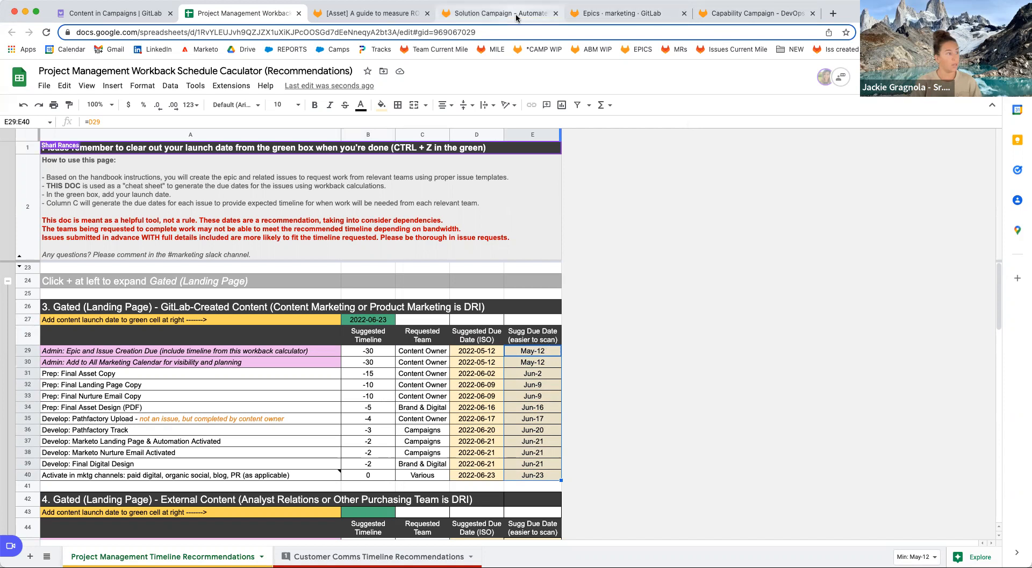
Check the ROI guide asset issue and its Solution Campaign parent epic, then return to the handbook page.
click(396, 23)
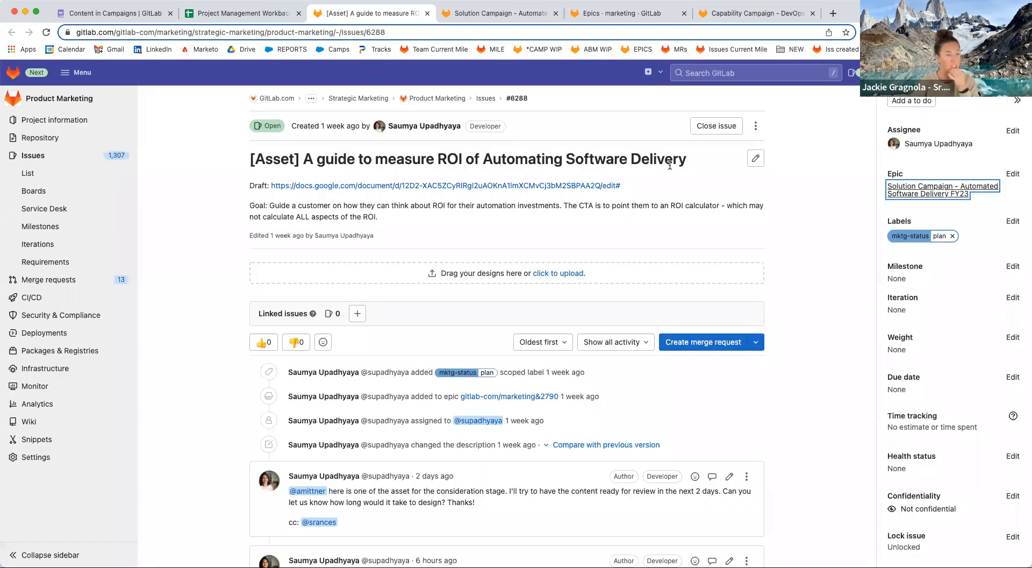
click(502, 21)
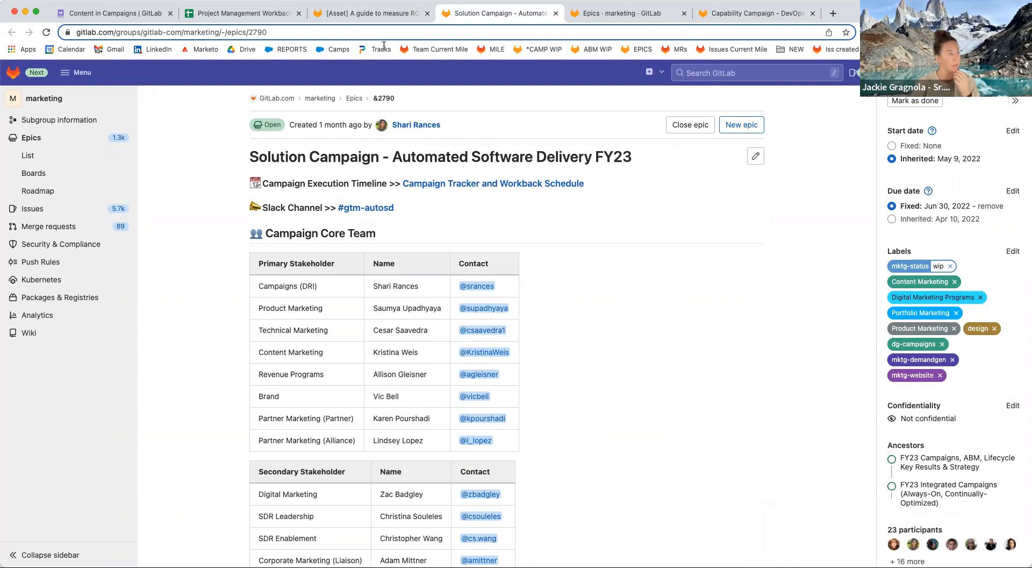
click(385, 16)
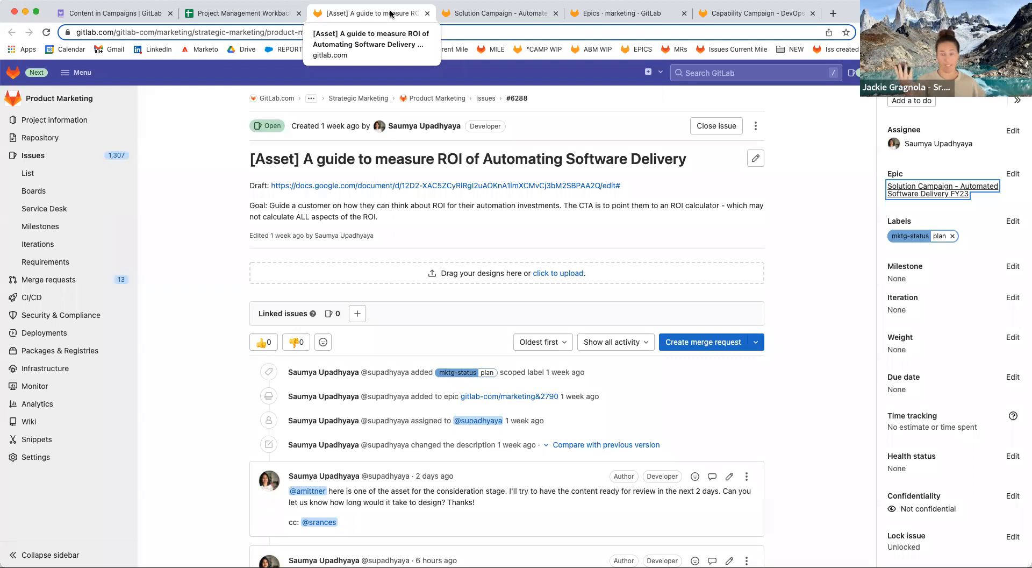
click(126, 17)
Read through the Internal Content epic template code, then return to the workback schedule spreadsheet.
scroll(388, 389, down, 15)
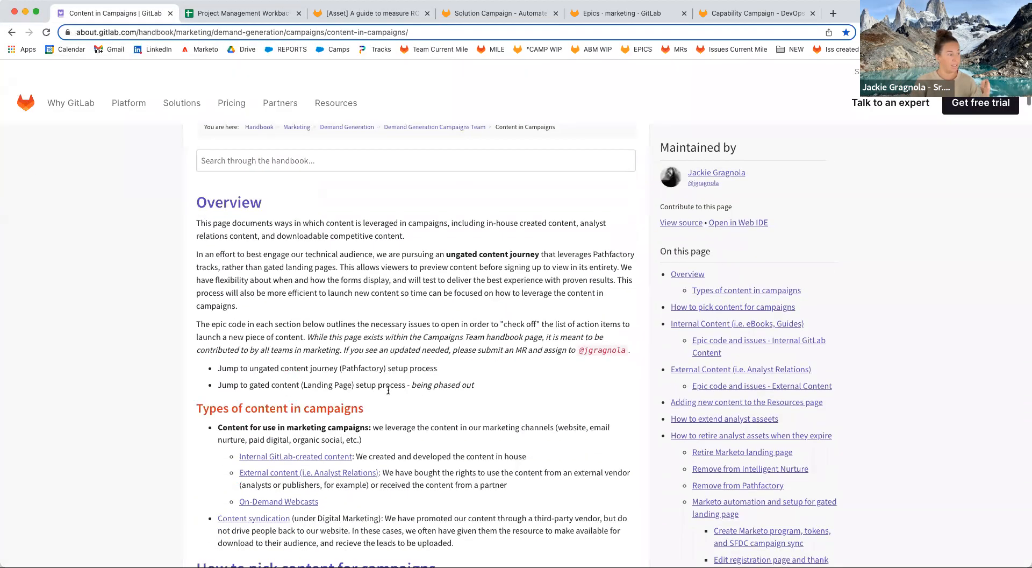
scroll(389, 394, up, 2)
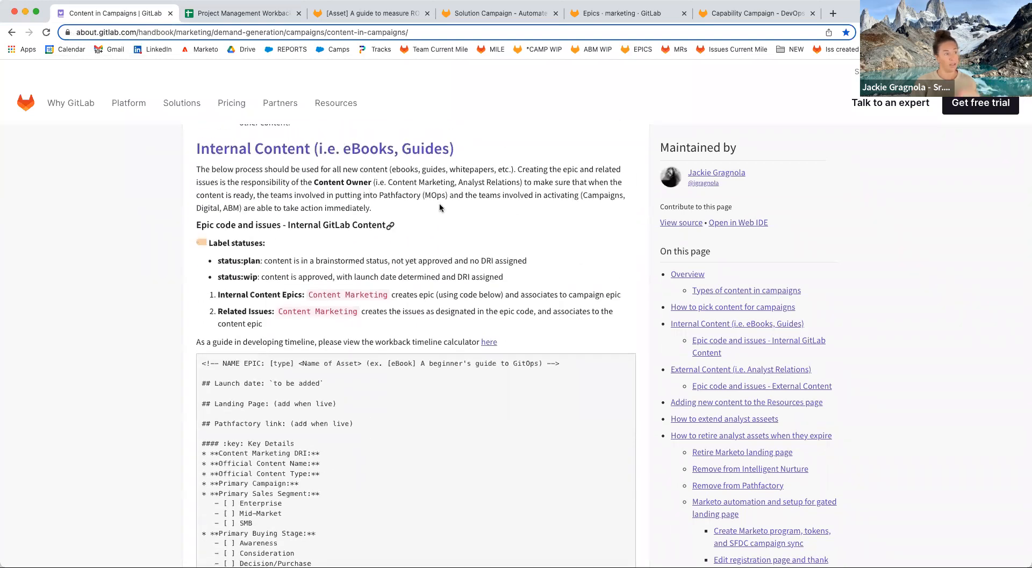
scroll(258, 366, down, 1)
scroll(258, 365, down, 1)
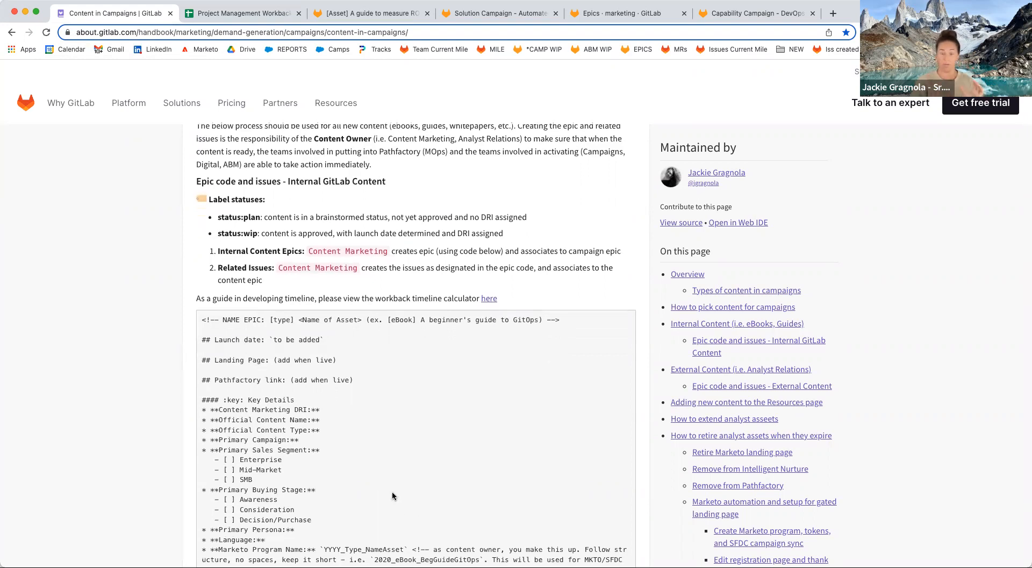
scroll(392, 495, down, 15)
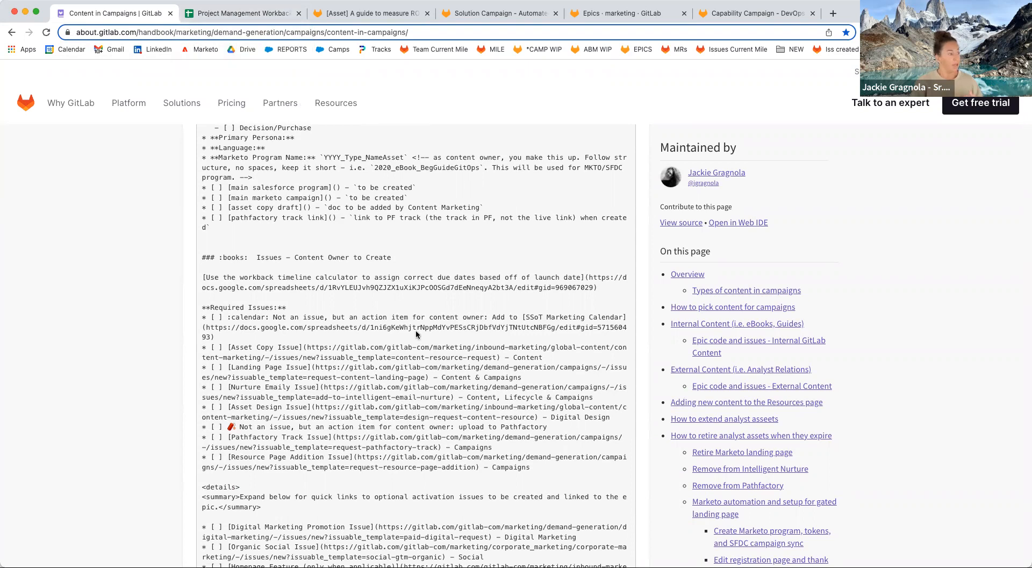
scroll(416, 334, down, 3)
scroll(416, 334, down, 10)
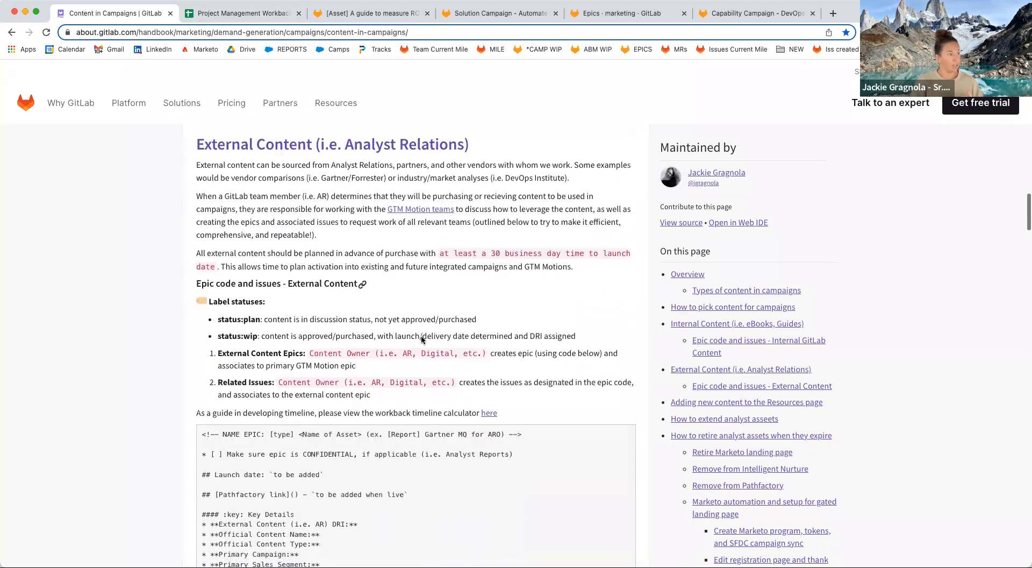
click(238, 20)
scroll(452, 439, down, 1)
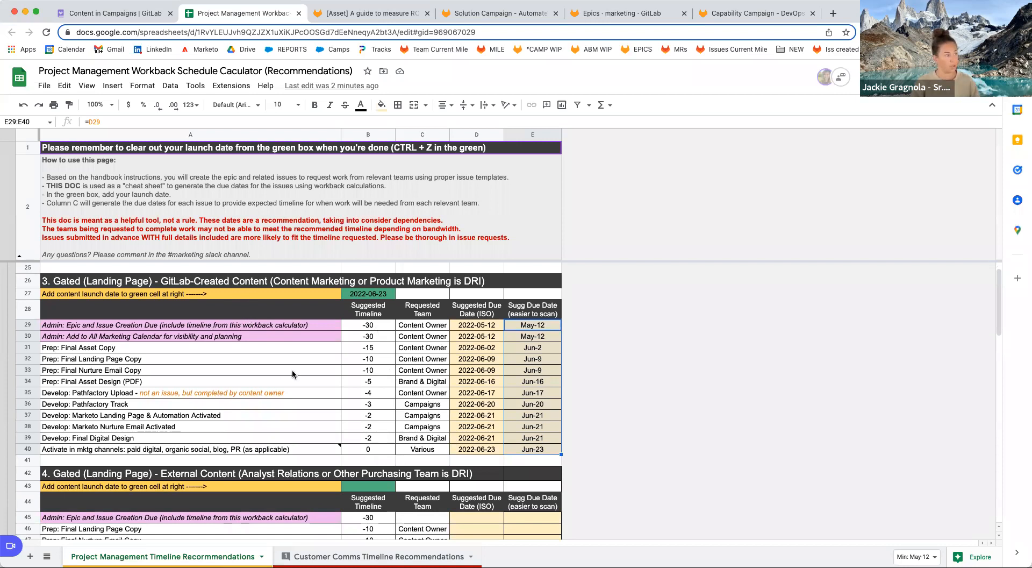
Delete the launch date from B27 to empty the due dates, then return to the ROI guide issue.
scroll(403, 424, down, 2)
scroll(408, 434, down, 2)
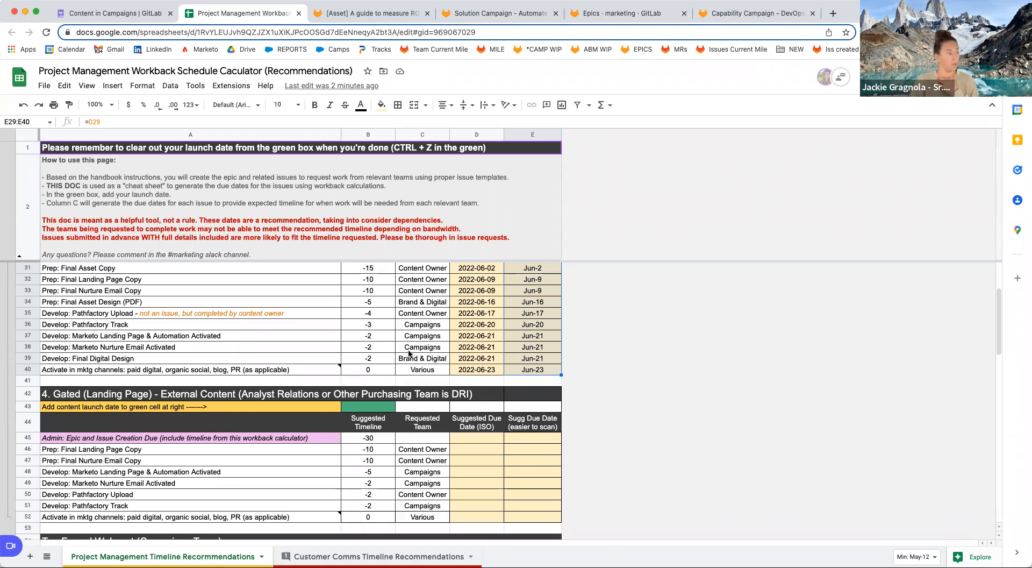
scroll(400, 338, up, 3)
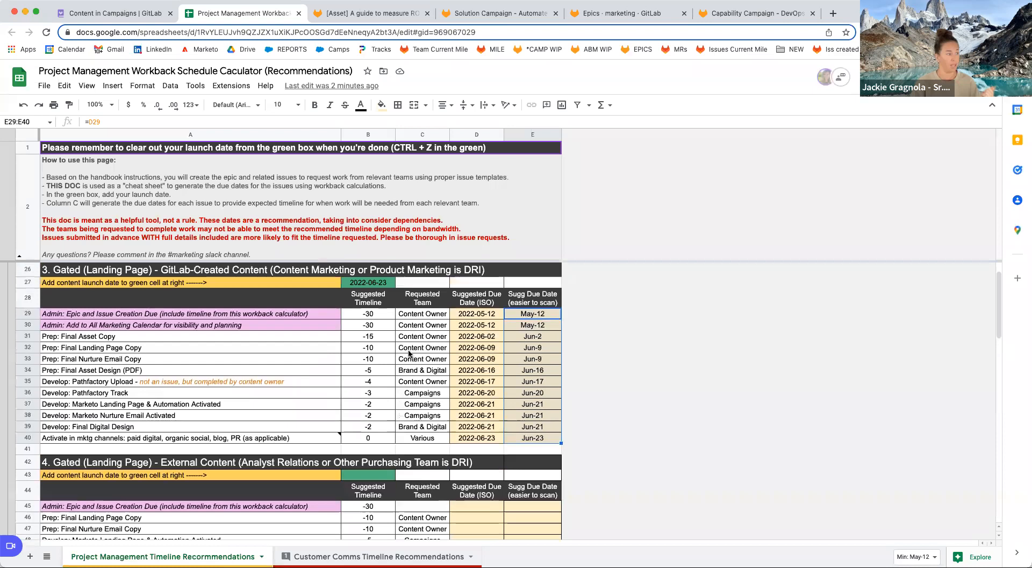
click(386, 320)
key(Delete)
click(386, 15)
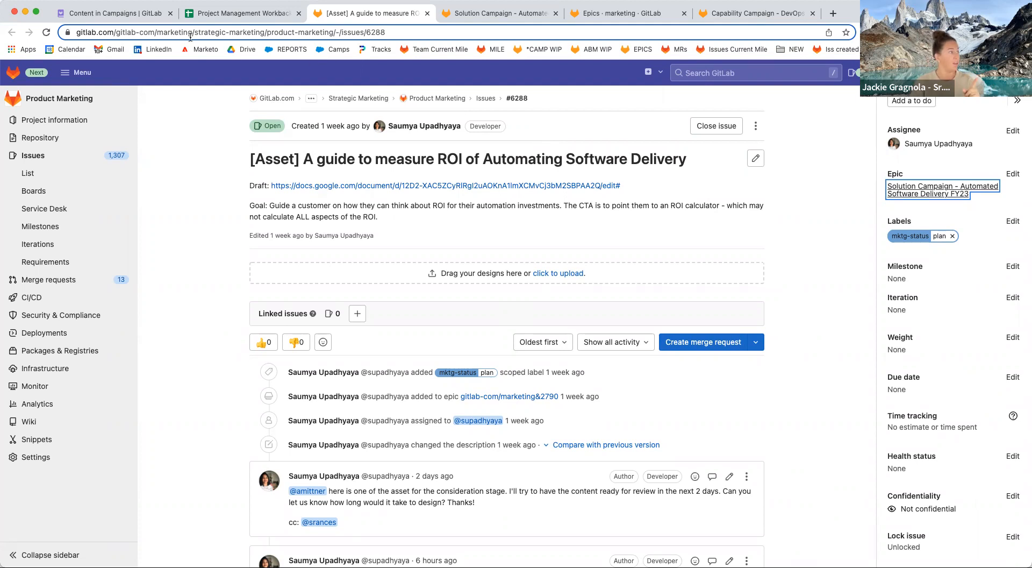
Select the Internal Content epic template code in the handbook and open the marketing Epics list in a new tab.
click(139, 16)
scroll(550, 364, up, 5)
scroll(549, 364, up, 15)
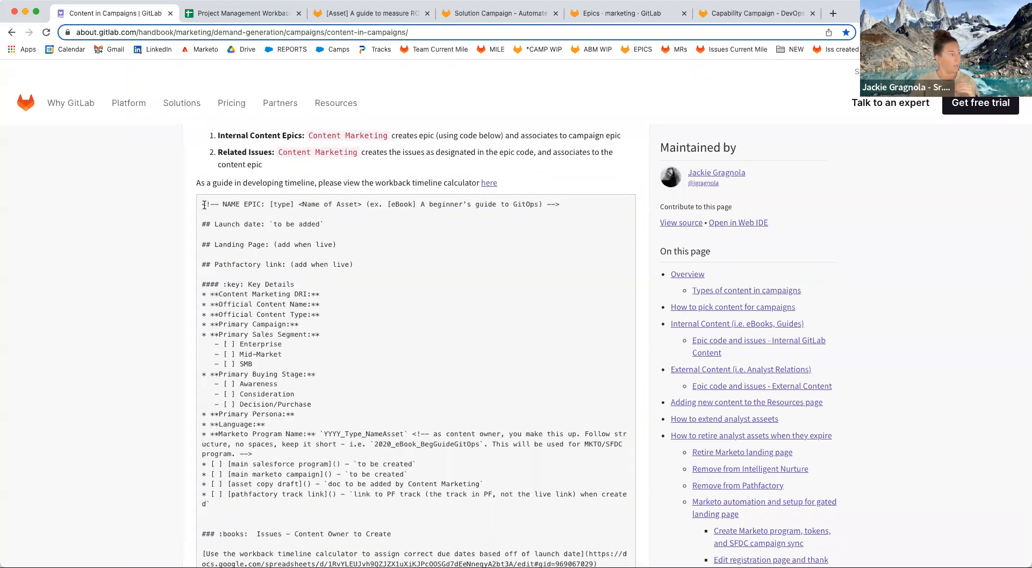
scroll(353, 333, down, 1)
drag(203, 203, 615, 441)
scroll(409, 349, down, 10)
scroll(554, 473, down, 1)
scroll(613, 488, down, 2)
super+click(637, 50)
click(843, 13)
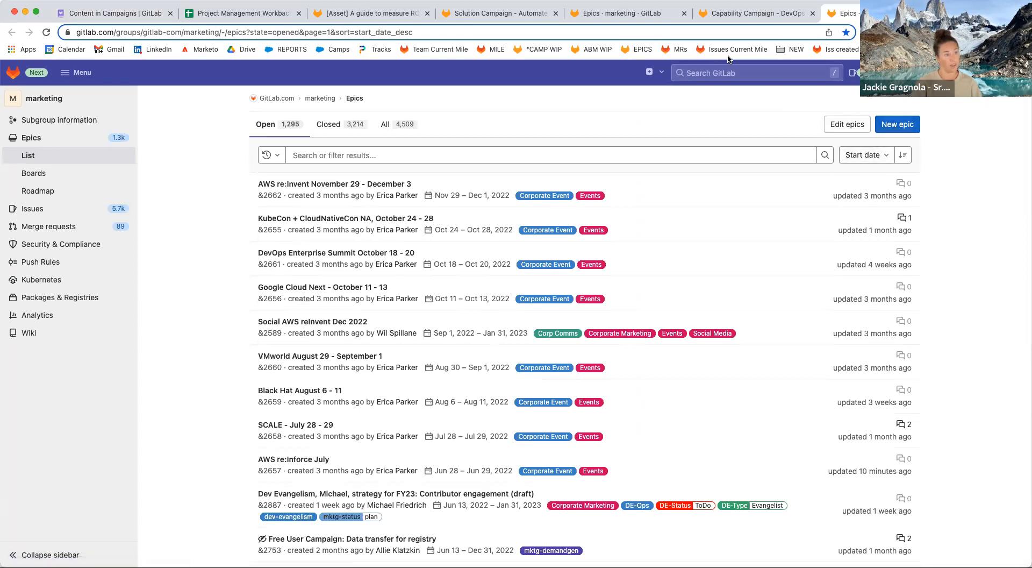
Paste the epic template into a new epic's description, preview its rendering, and return to Write mode.
click(897, 124)
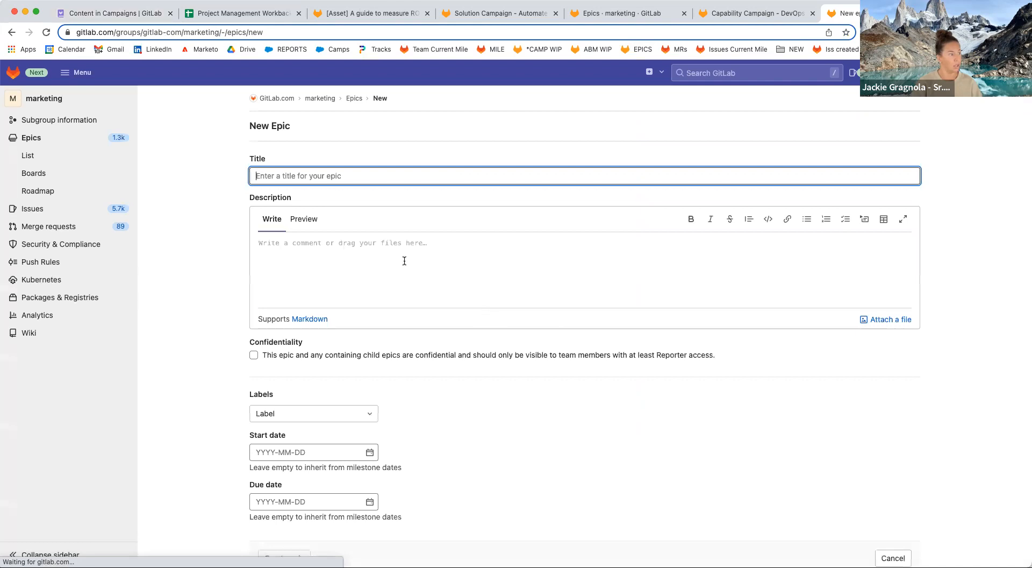
click(403, 258)
key(super+v)
click(312, 221)
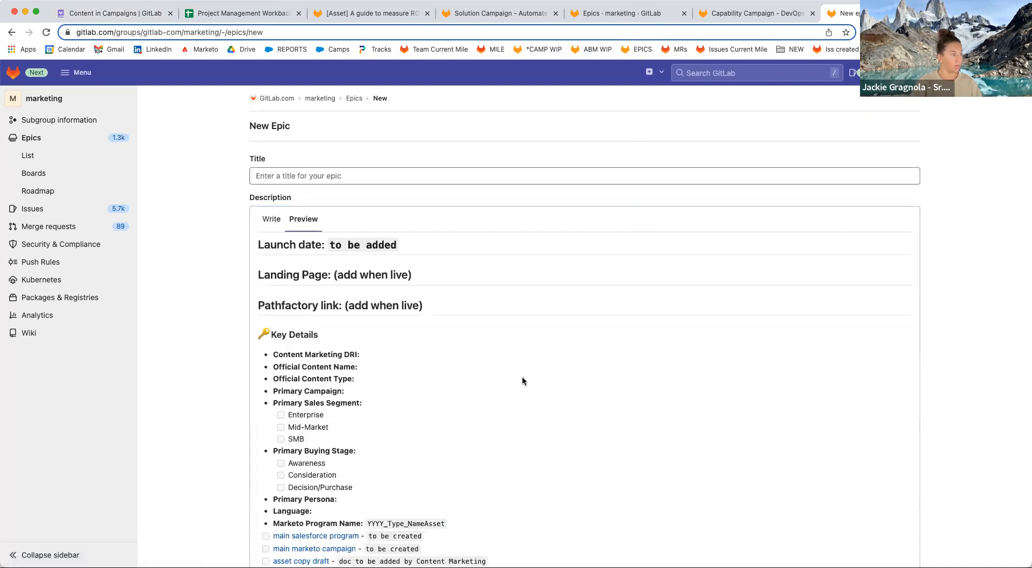
scroll(521, 375, down, 5)
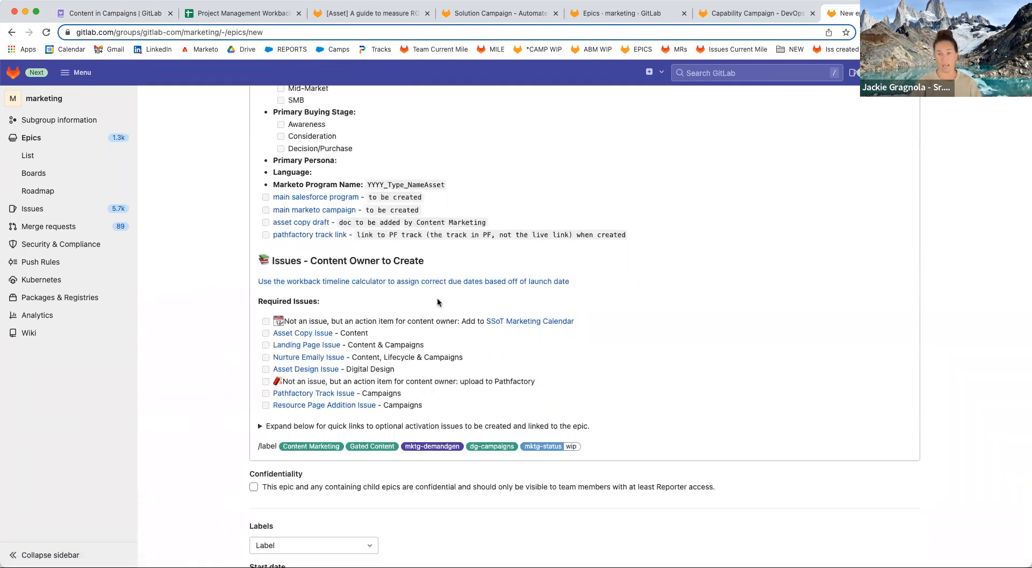
scroll(411, 305, up, 3)
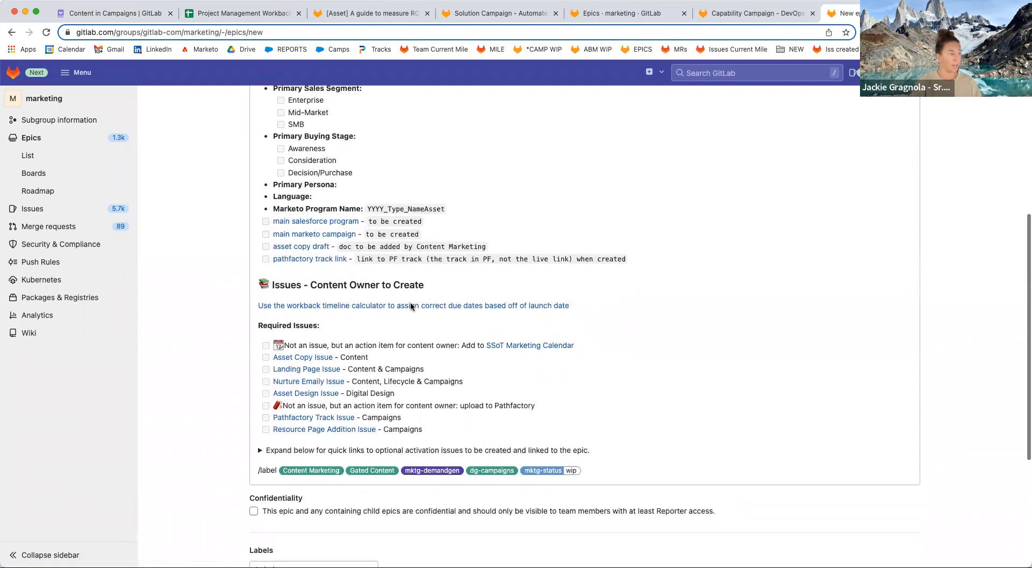
scroll(411, 305, up, 4)
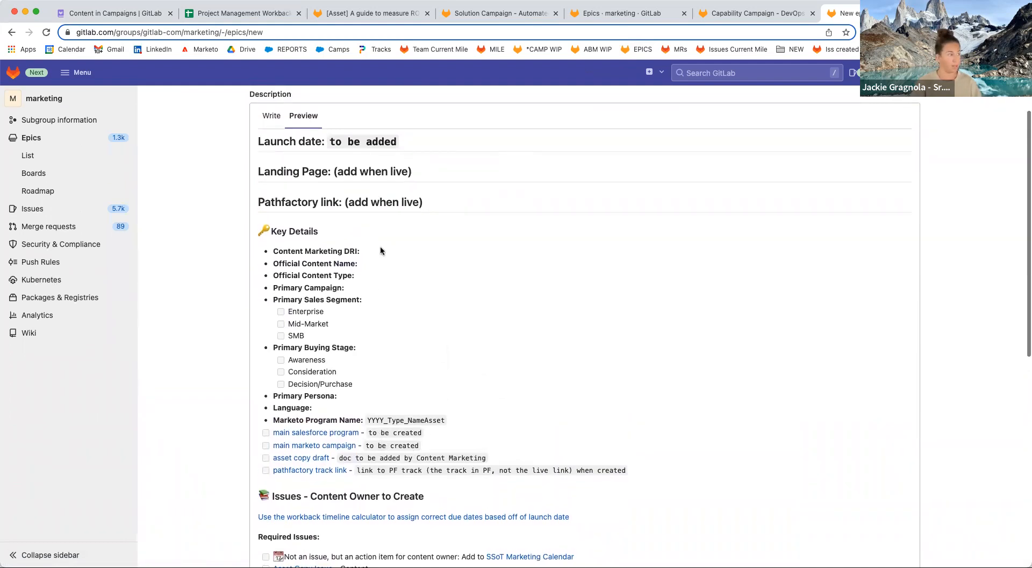
scroll(379, 250, up, 2)
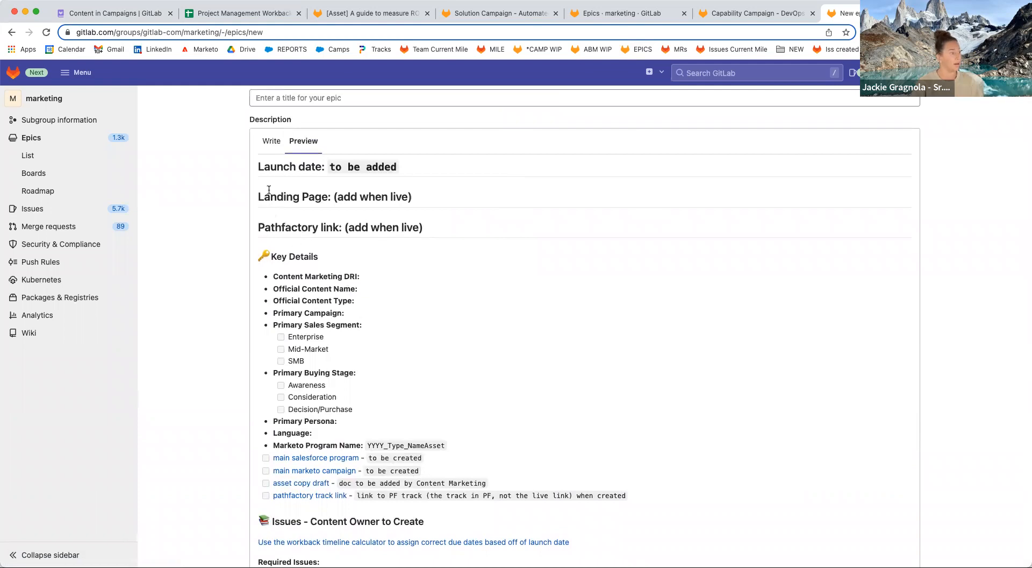
click(271, 141)
scroll(391, 304, up, 15)
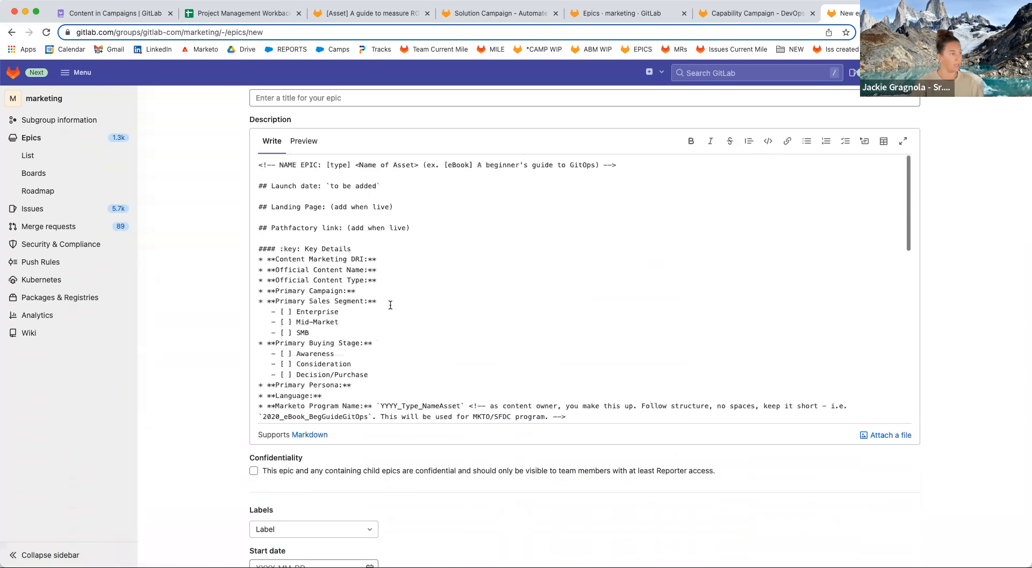
click(415, 283)
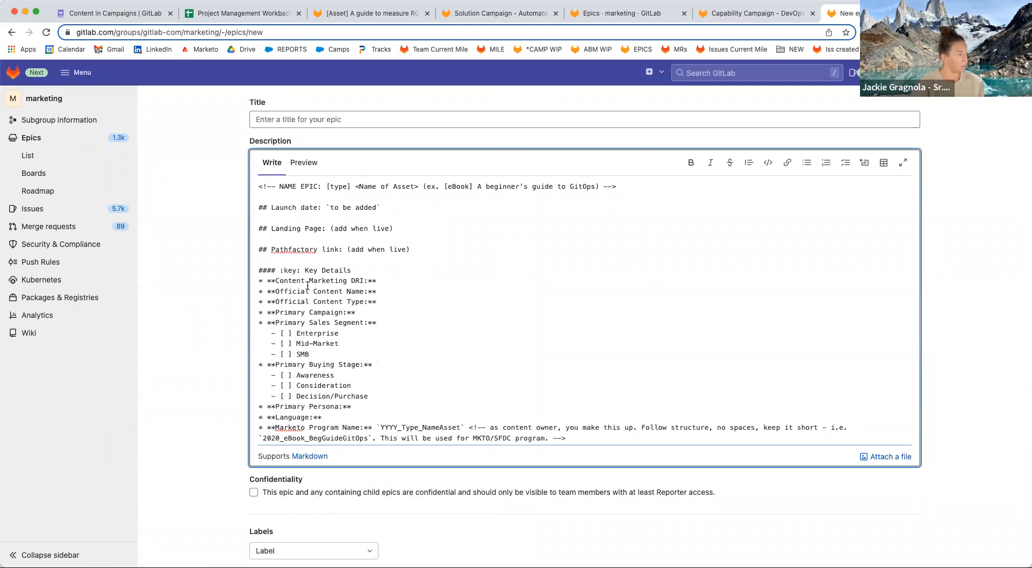
drag(309, 280, 346, 280)
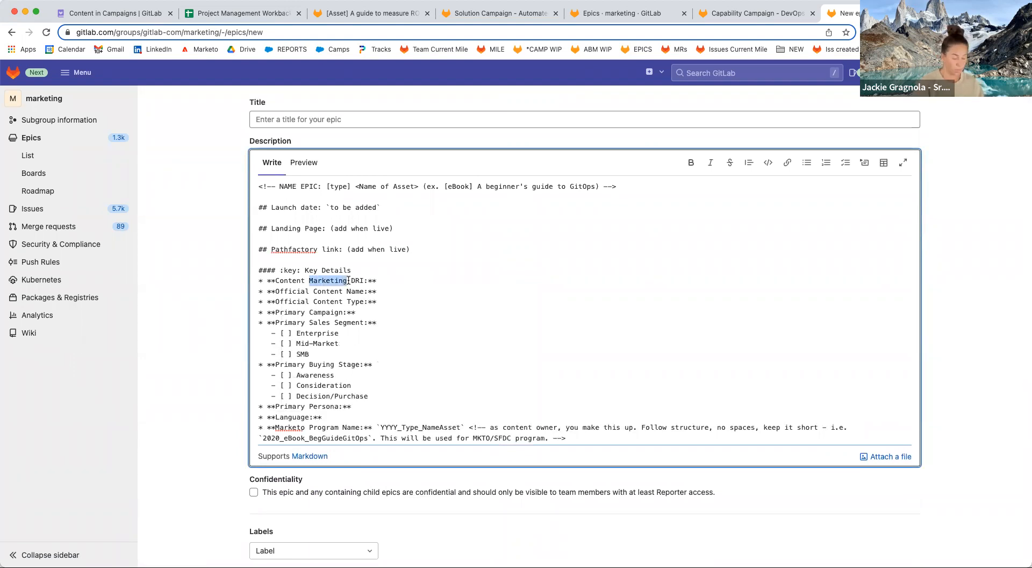
text(Owner)
click(366, 280)
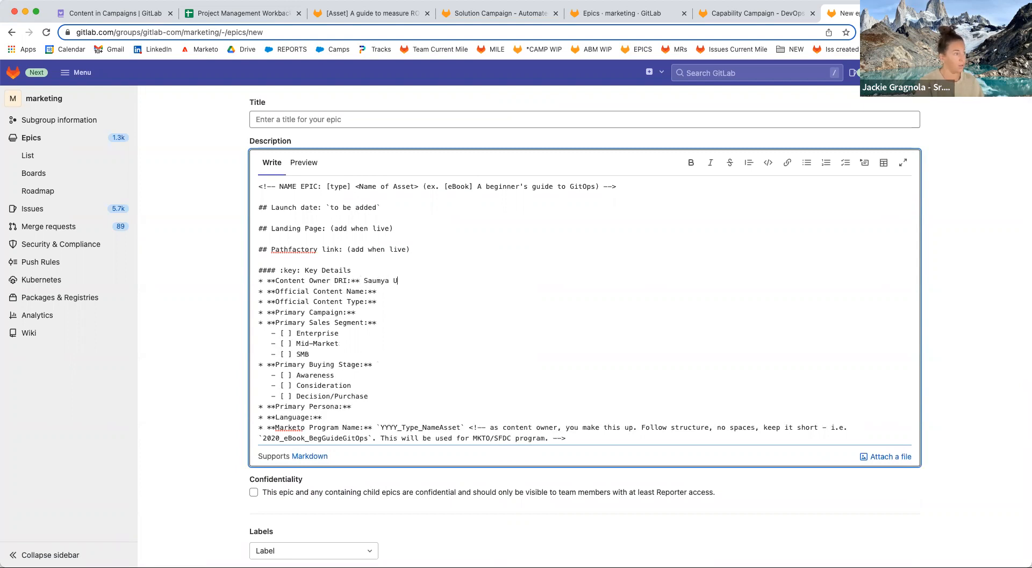
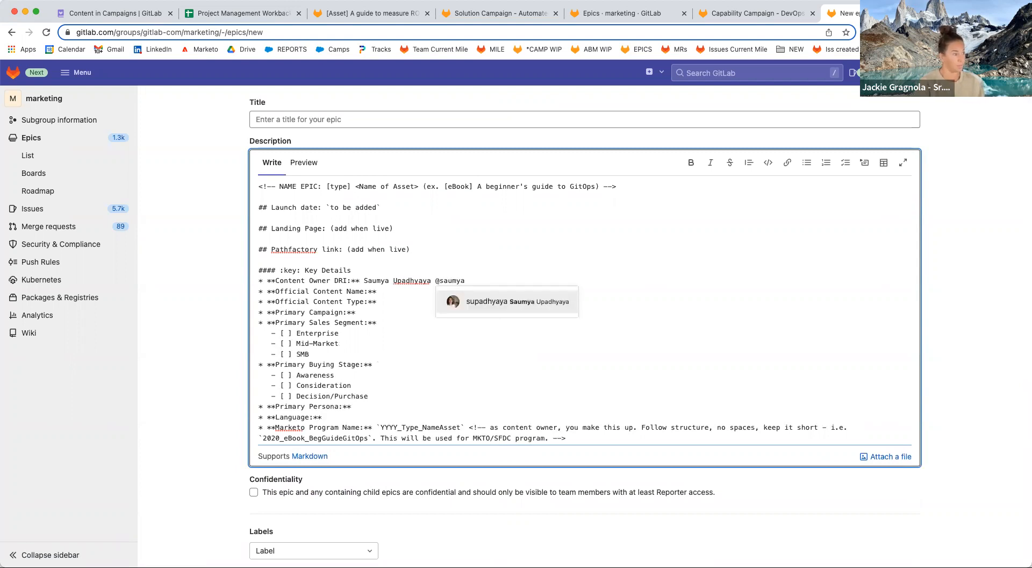
key(Return)
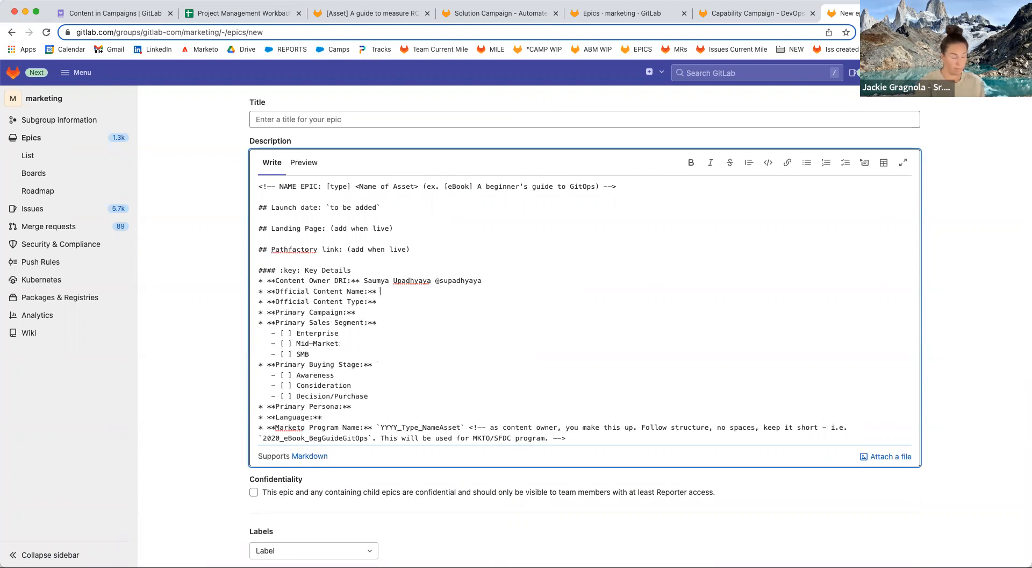
Copy the asset issue's title and paste it as the official content name.
click(357, 14)
drag(304, 158, 689, 159)
key(super+c)
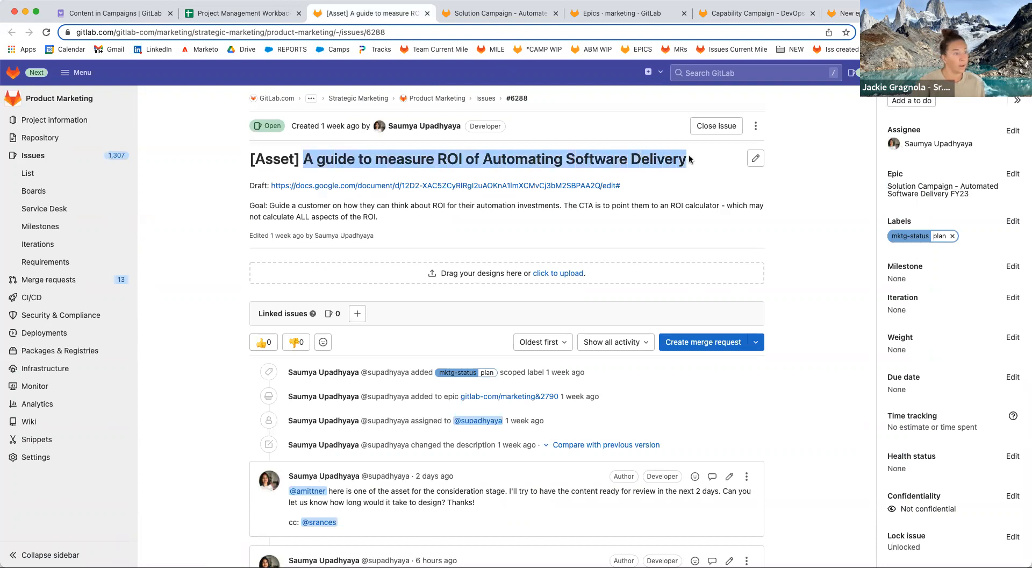
click(860, 13)
key(super+v)
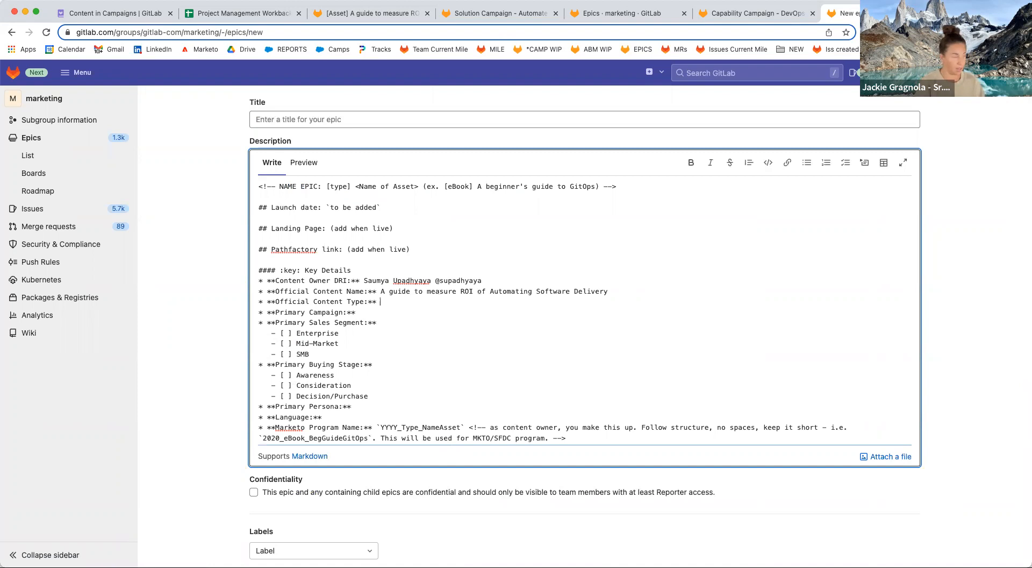
text(ok)
text(tomated Softwar)
text(e Delivery)
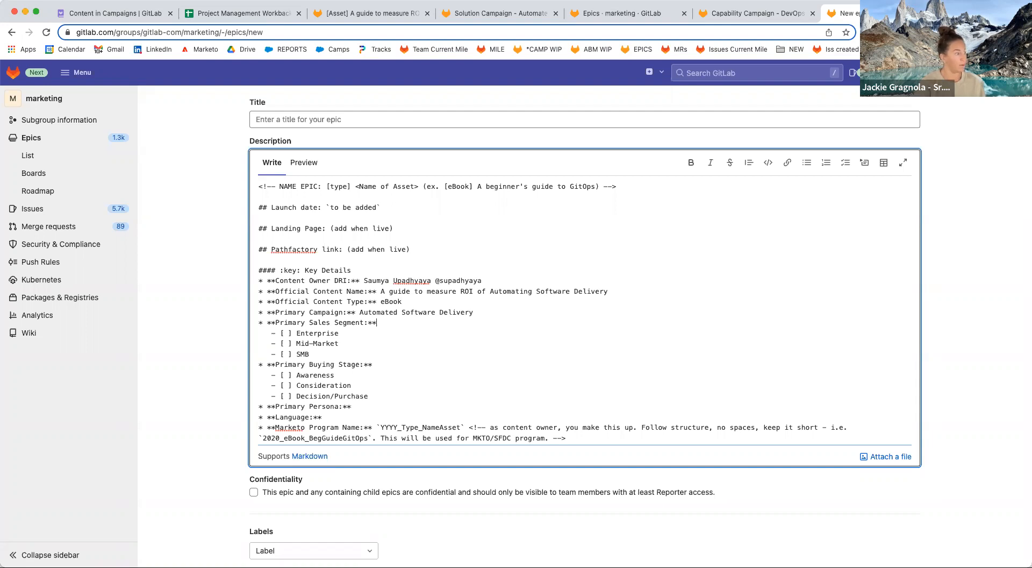
Mark the Enterprise and SMB sales segment boxes and the Consideration stage box with x.
click(291, 332)
key(BackSpace)
text(x)
click(289, 354)
key(BackSpace)
text(x)
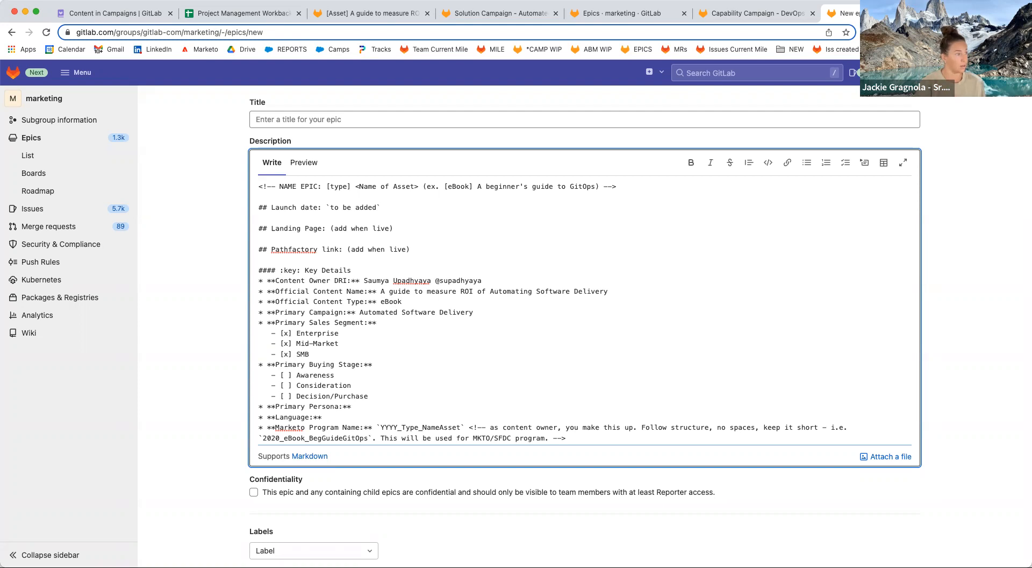
key(BackSpace)
text(x)
scroll(397, 386, down, 3)
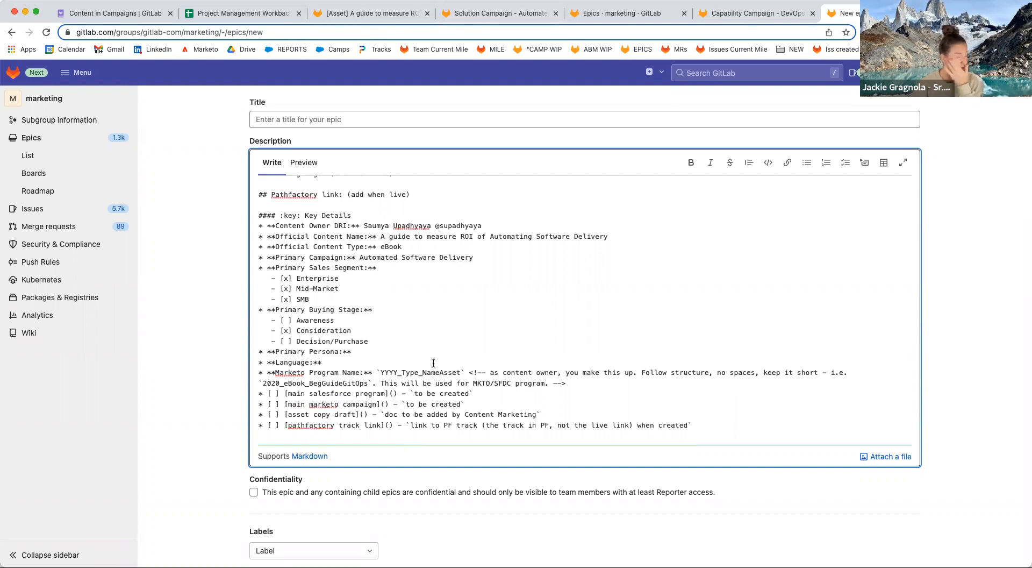
scroll(427, 344, down, 3)
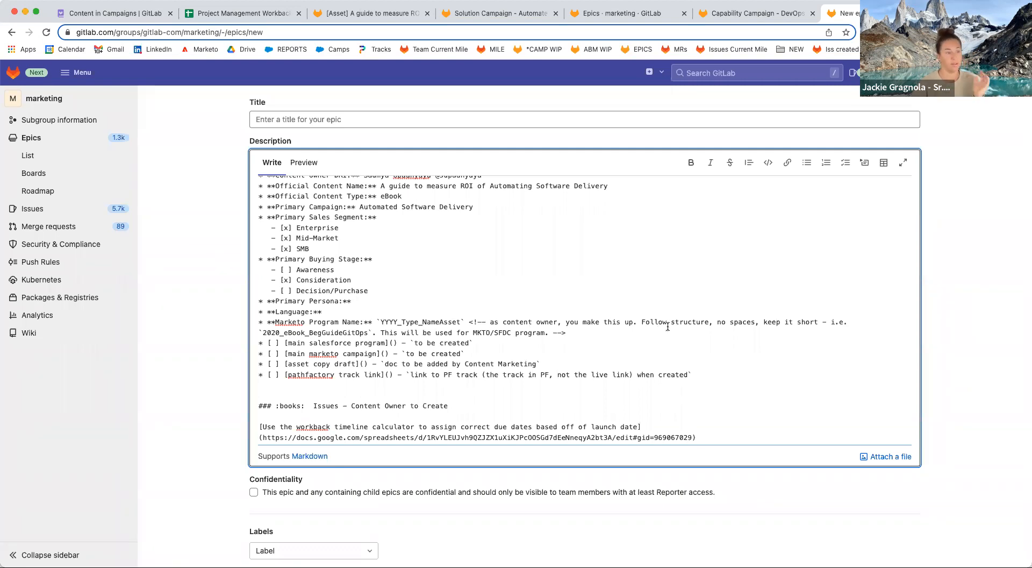
Set the Marketo program name to 2022_eBook_guideROIautoSD and delete the guidance comment.
drag(262, 332, 369, 333)
key(super+c)
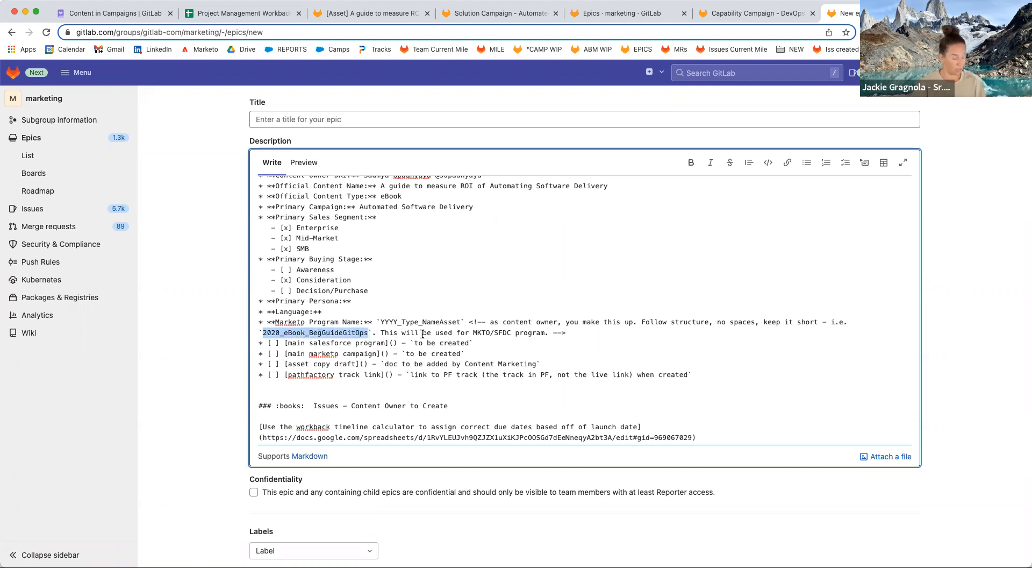
drag(380, 320, 458, 319)
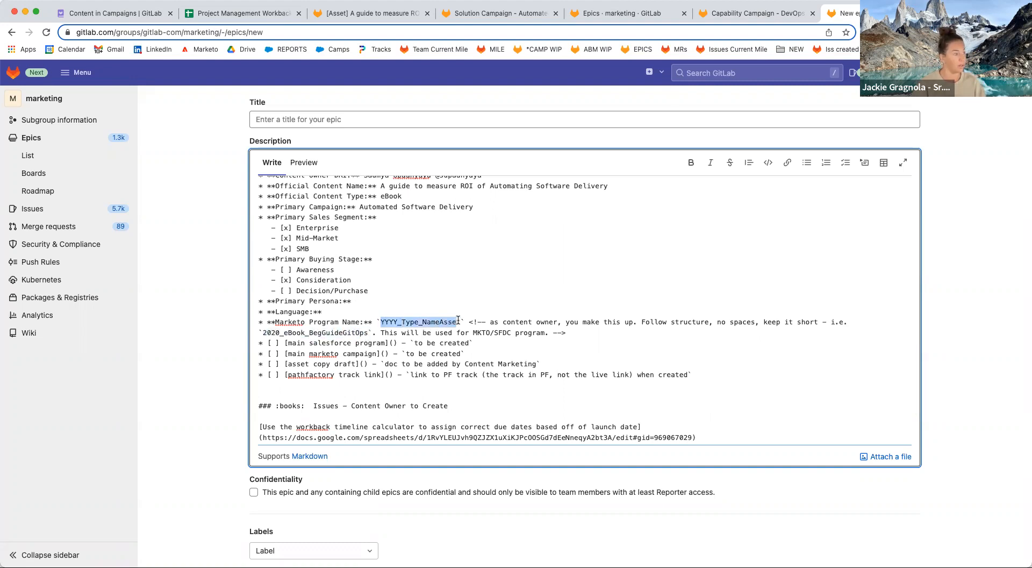
key(super+v)
click(398, 322)
key(BackSpace)
text(2)
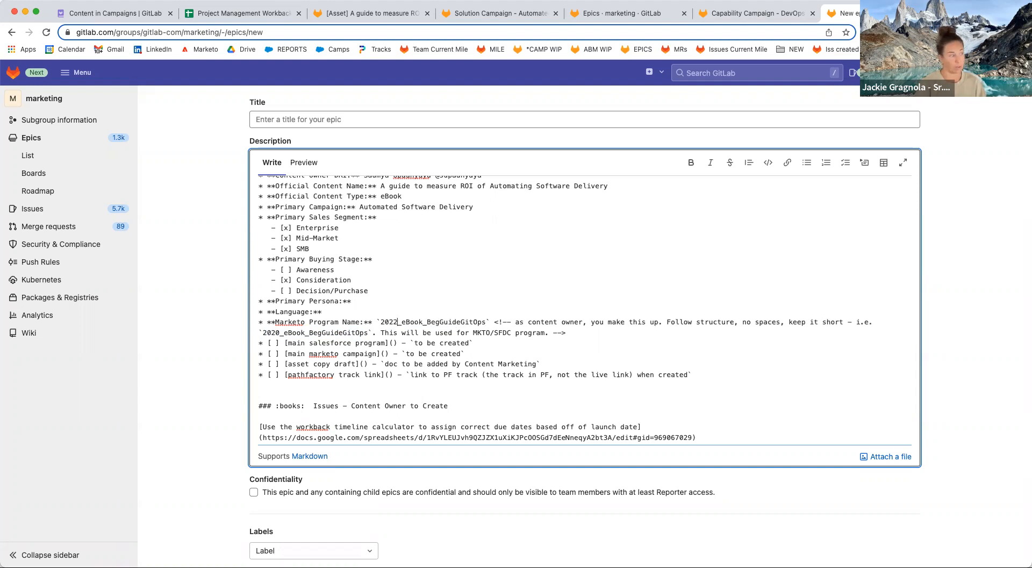
drag(428, 321, 482, 322)
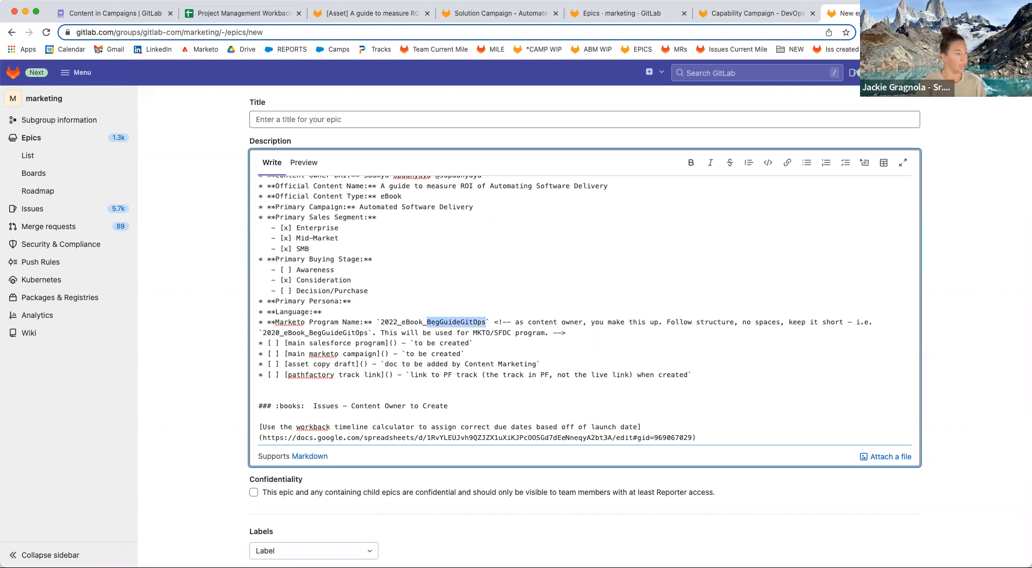
text(guide)
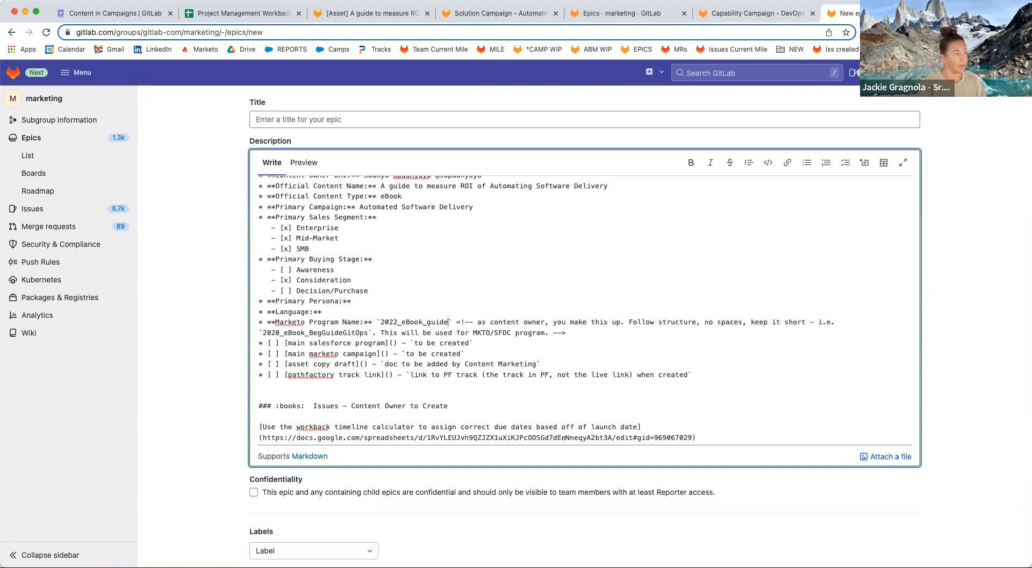
text(ROI)
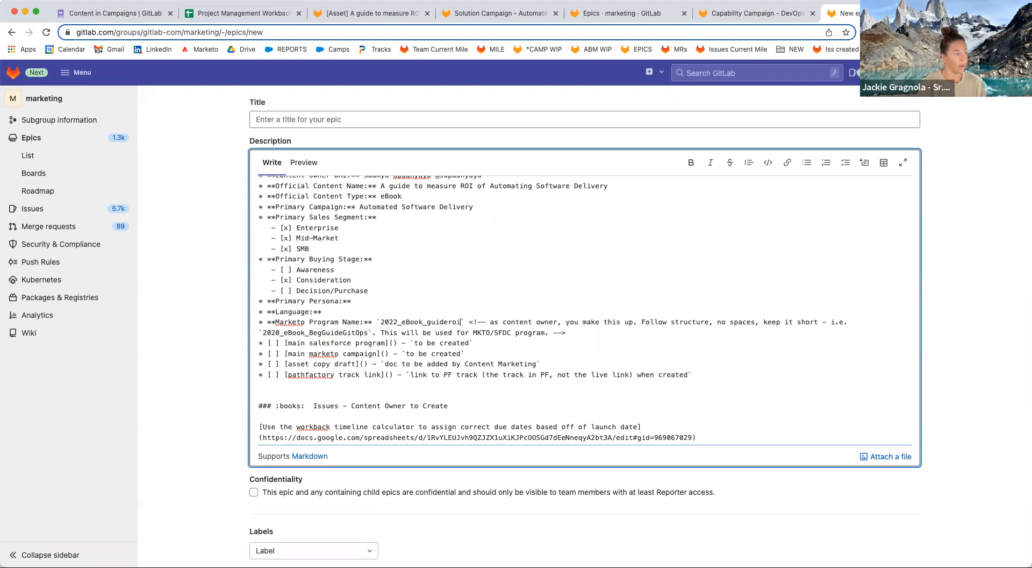
text(automate)
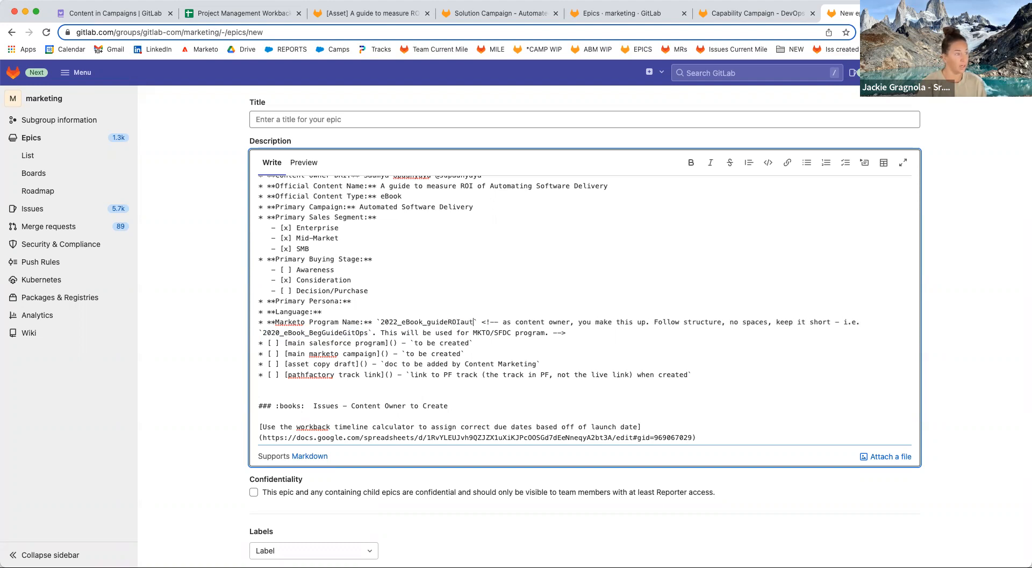
key(BackSpace)
key(BackSpace)
key(BackSpace)
key(BackSpace)
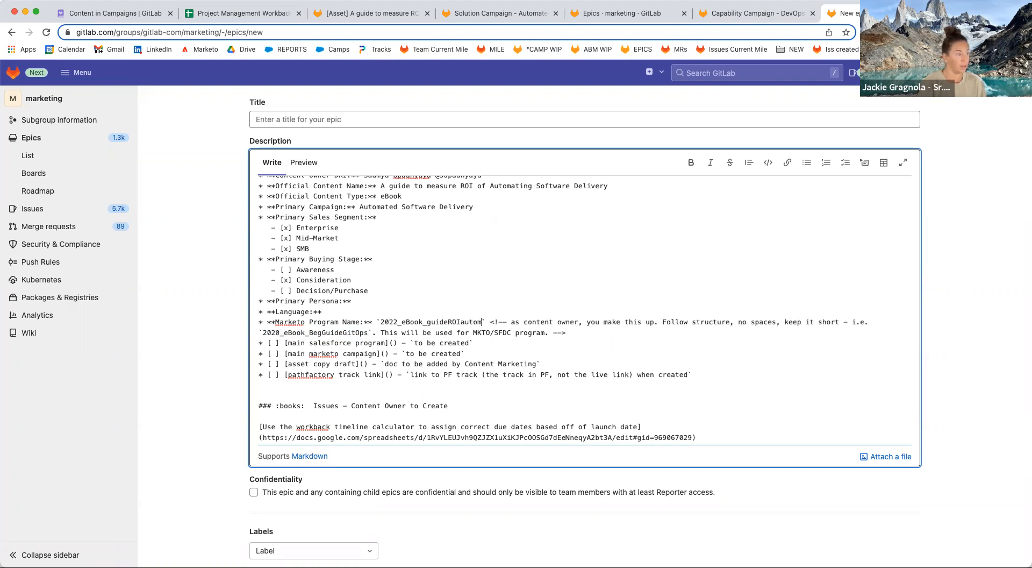
text(SD)
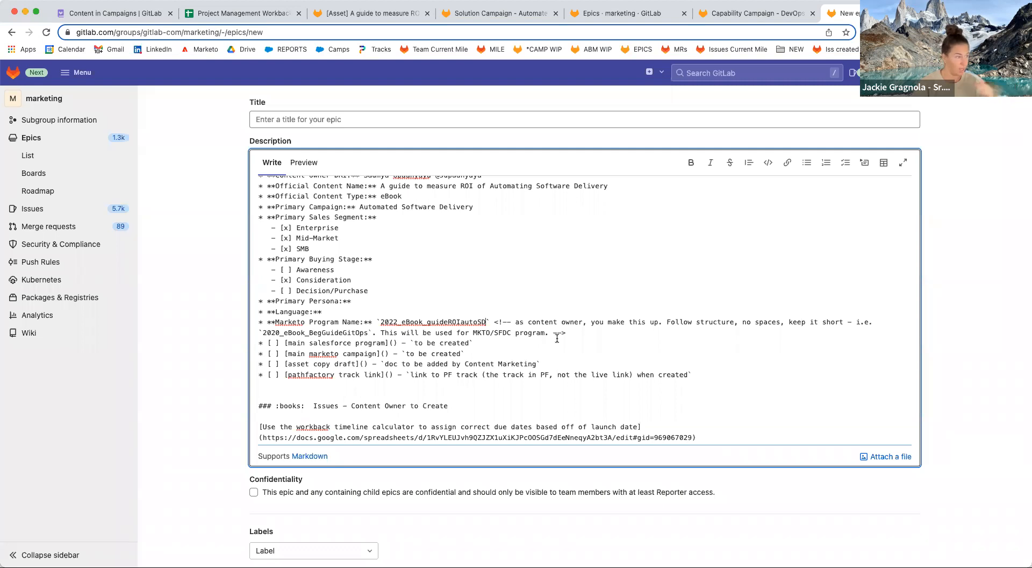
drag(566, 332, 491, 324)
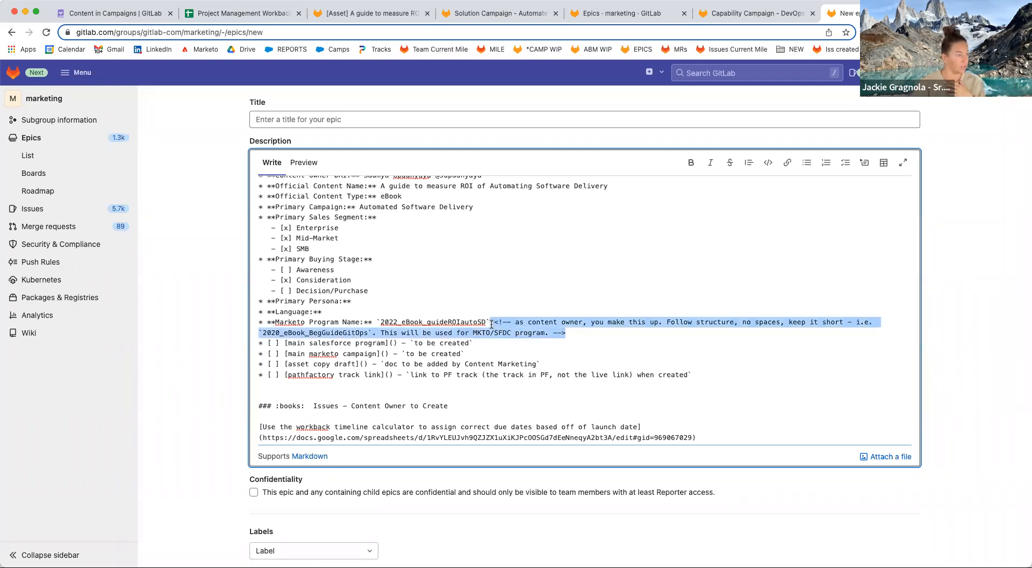
key(BackSpace)
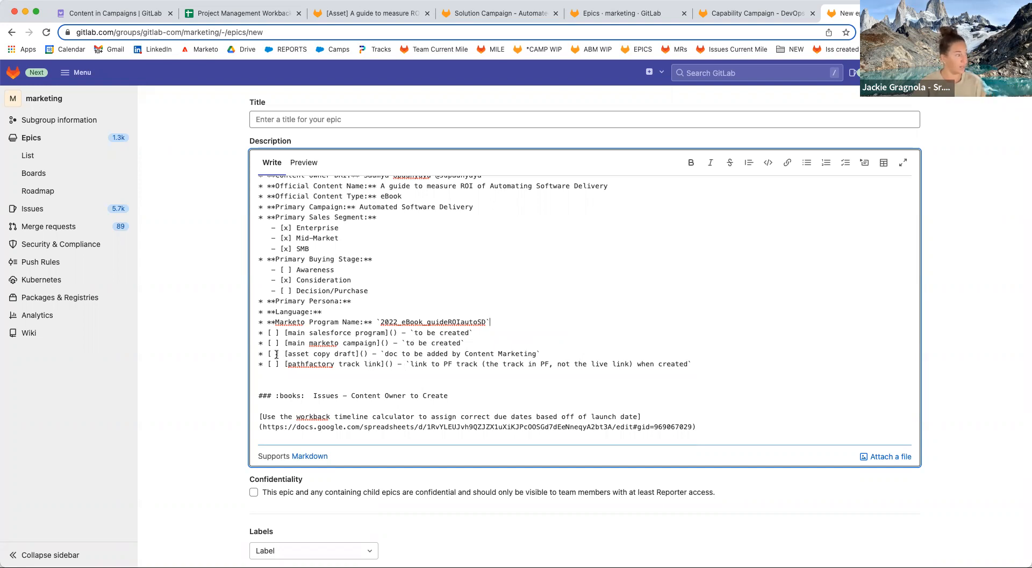
Paste the asset issue's Google Docs draft link into the asset copy draft item and delete its placeholder note.
click(371, 12)
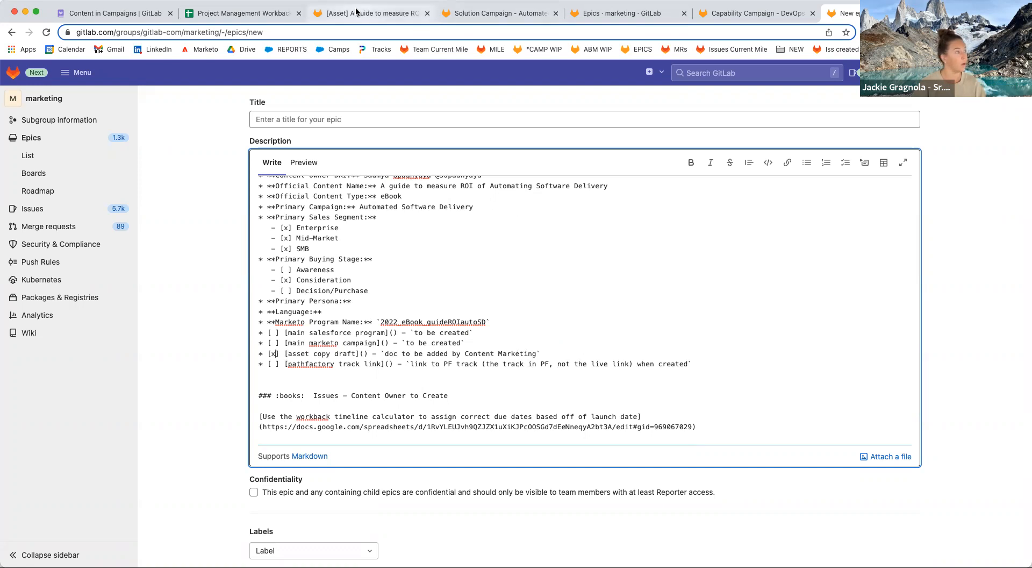
drag(630, 186, 268, 186)
click(843, 13)
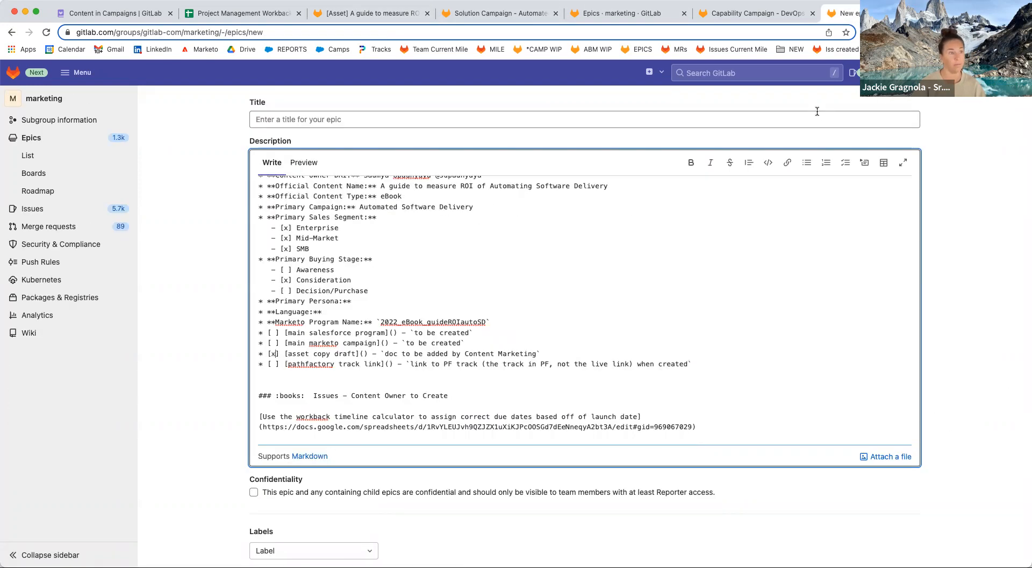
click(364, 354)
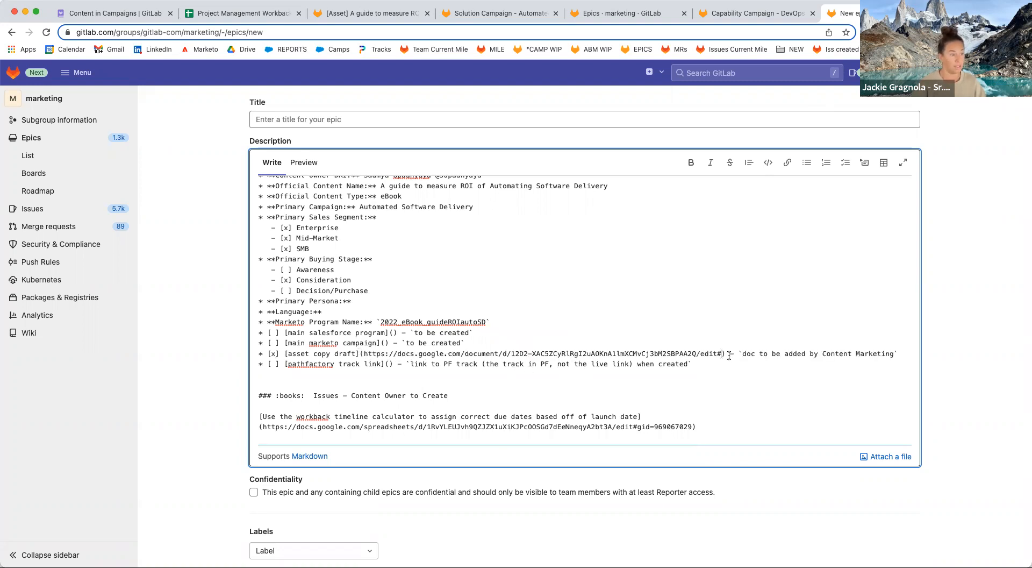
drag(726, 355, 896, 354)
key(BackSpace)
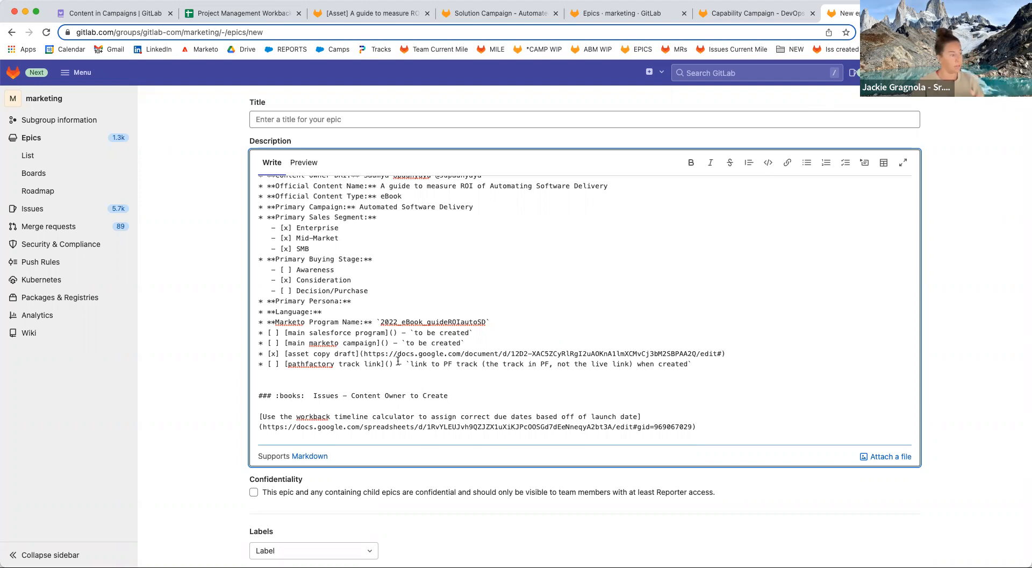
Select the example epic title in the naming comment near the top of the description.
scroll(404, 386, down, 3)
scroll(377, 322, down, 1)
scroll(488, 303, up, 5)
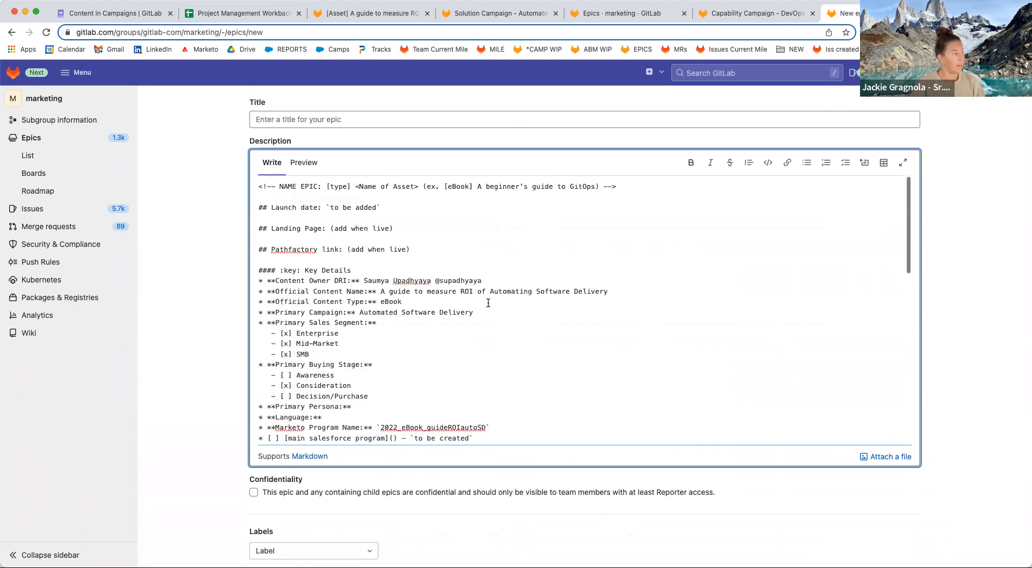
drag(325, 184, 595, 186)
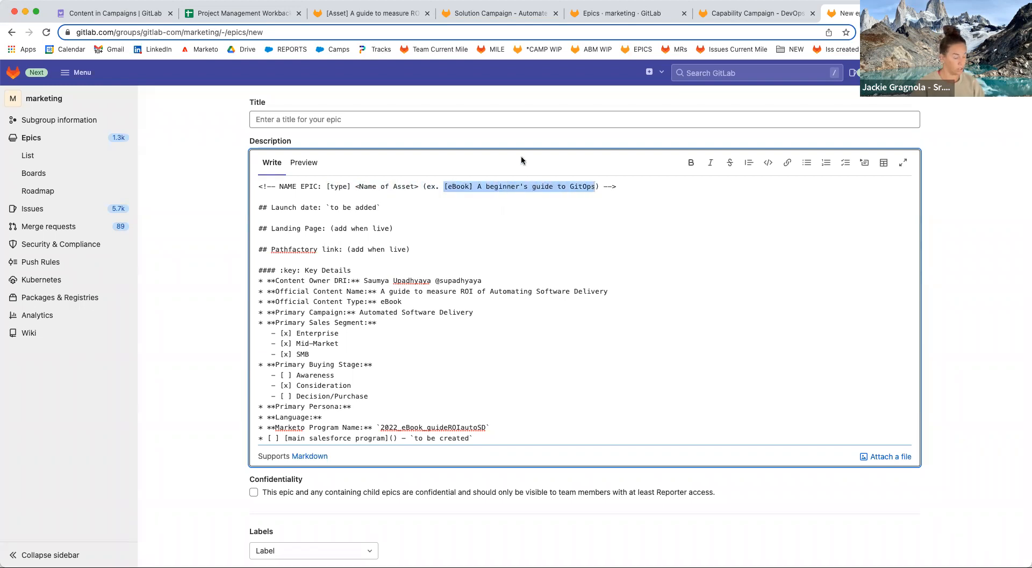
Paste the example title into the epic Title, replacing its asset name with the official content name.
click(452, 124)
text([eBook] A beginner's guide to GitOps)
click(471, 235)
drag(605, 294, 383, 290)
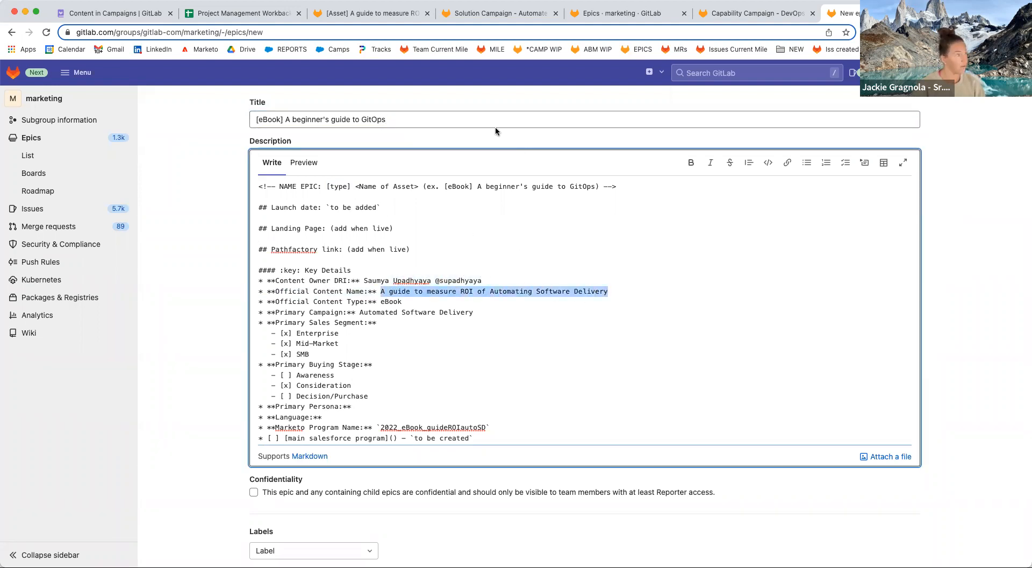
click(446, 122)
drag(385, 119, 290, 118)
text(A guide to measure ROI of Automating Software Delivery)
Create the '[eBook] A guide to measure ROI of Automating Software Delivery' epic.
scroll(237, 309, down, 5)
scroll(530, 417, down, 1)
scroll(424, 208, down, 10)
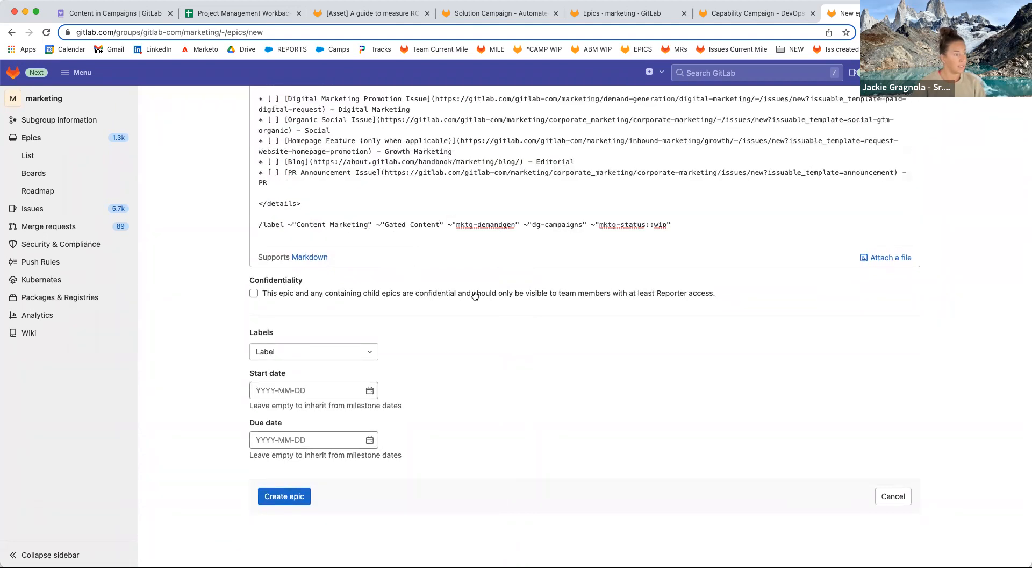
scroll(473, 445, up, 1)
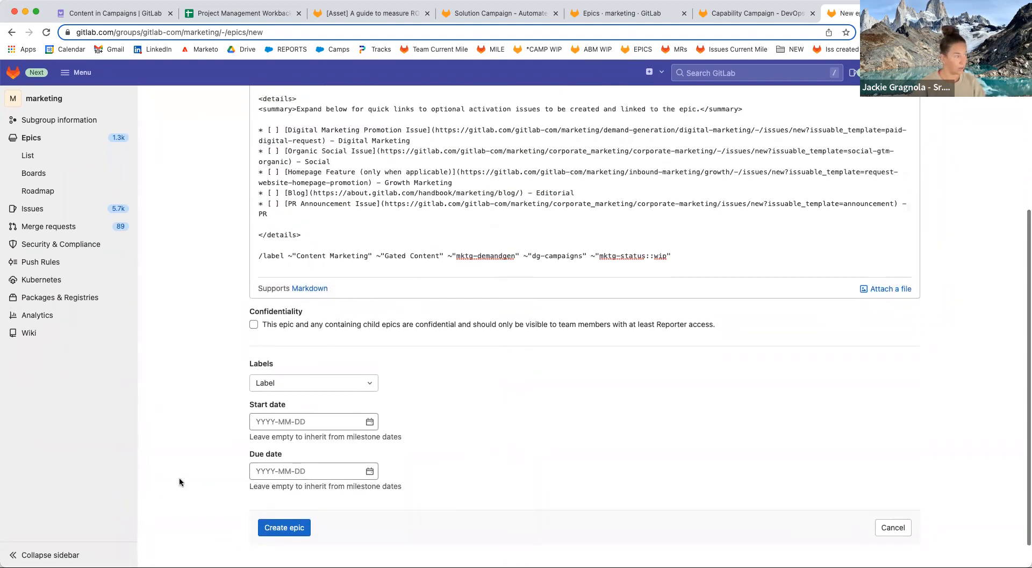
click(292, 527)
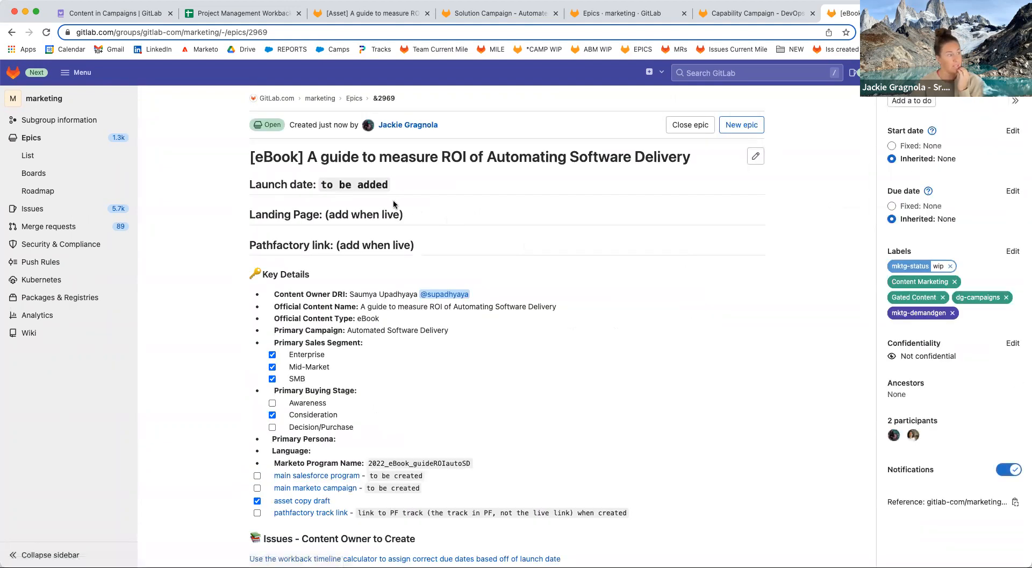
Open the SSoT Marketing Calendar link from the epic's Required Issues in a new spreadsheet tab.
scroll(495, 429, down, 5)
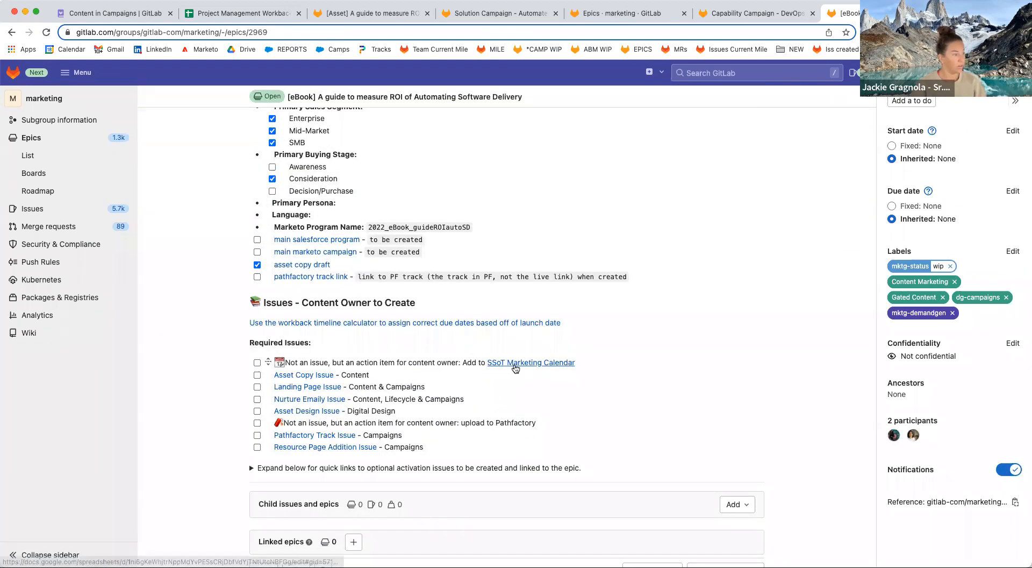
super+click(511, 364)
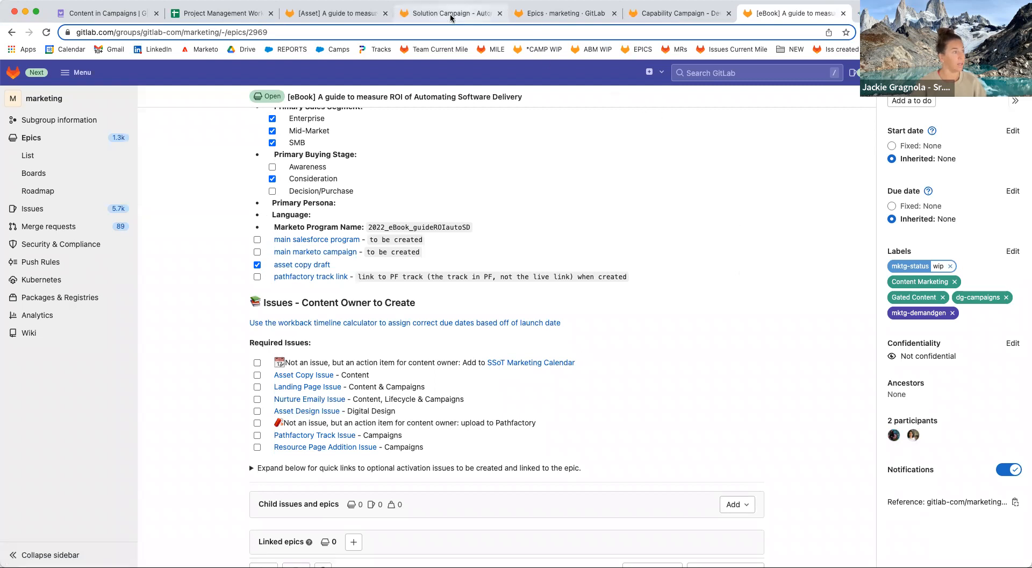
click(343, 13)
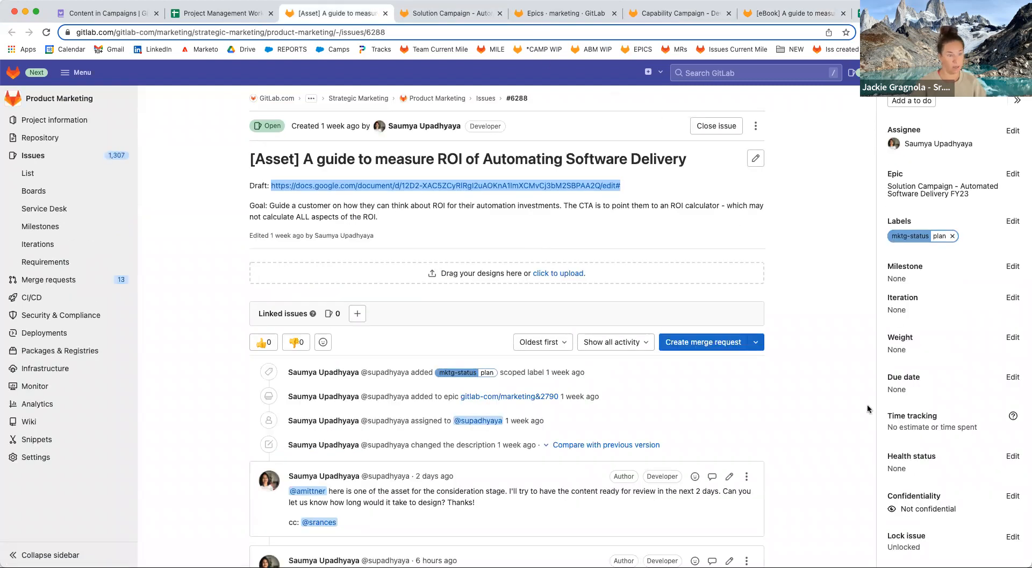
scroll(695, 446, down, 3)
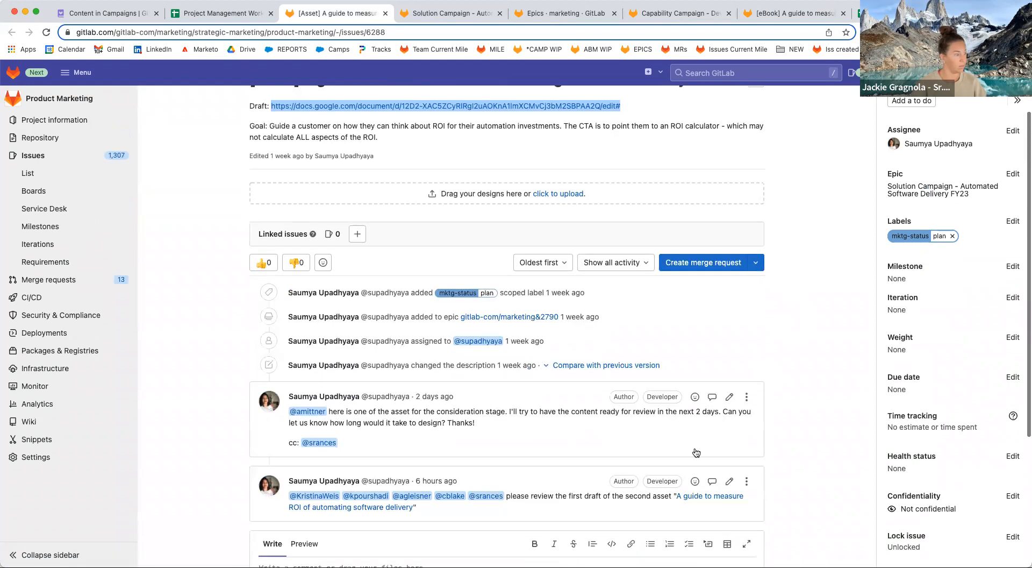
scroll(683, 438, up, 3)
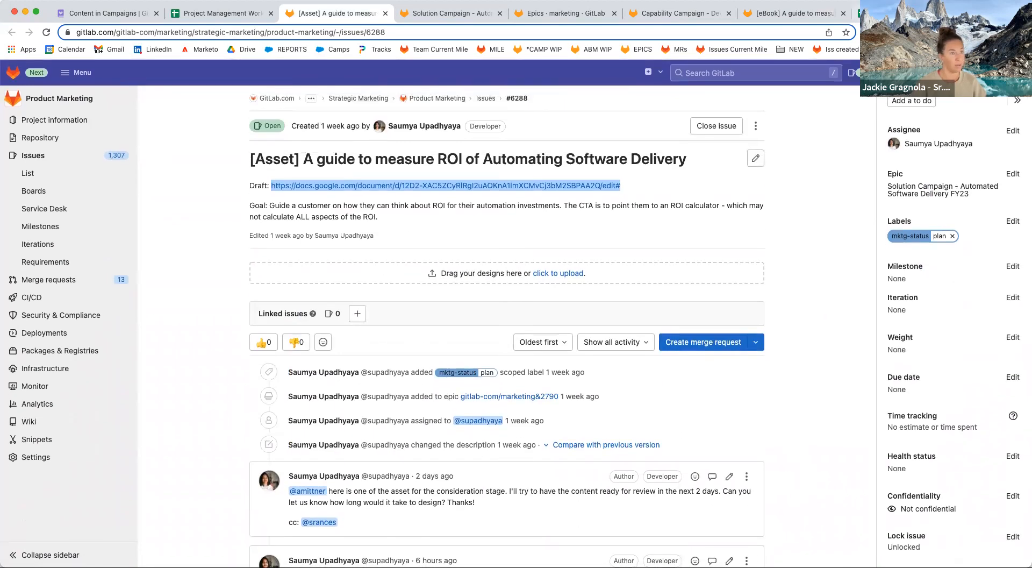
click(858, 13)
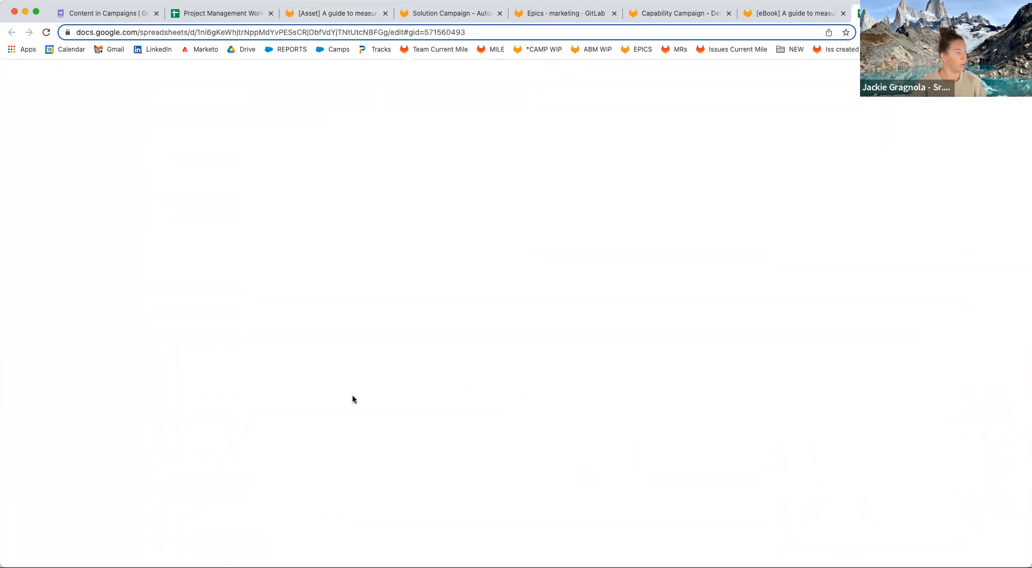
Find the first empty calendar row (309) and search the sheet for 'a guide to'.
scroll(293, 398, down, 15)
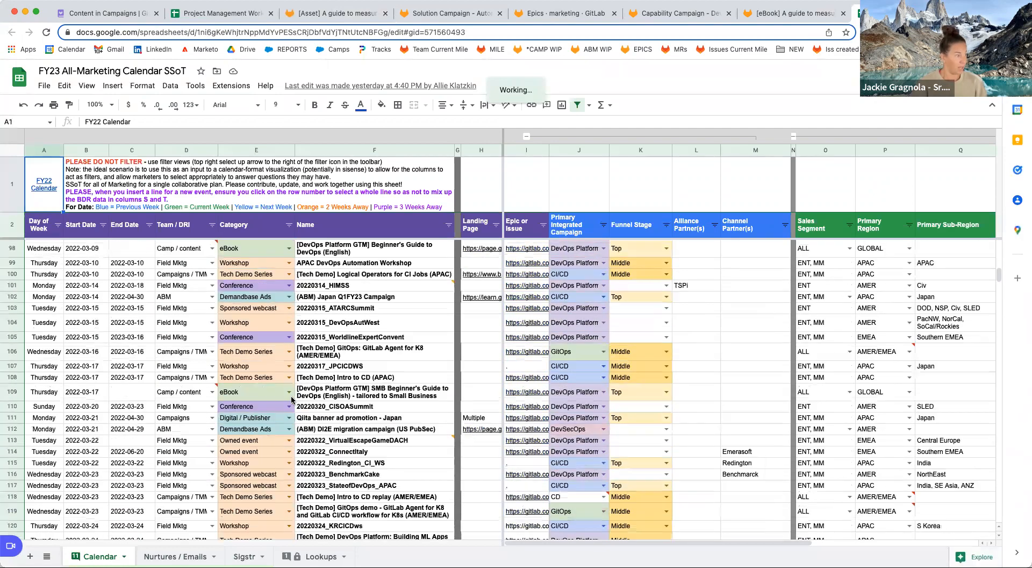
scroll(292, 399, down, 20)
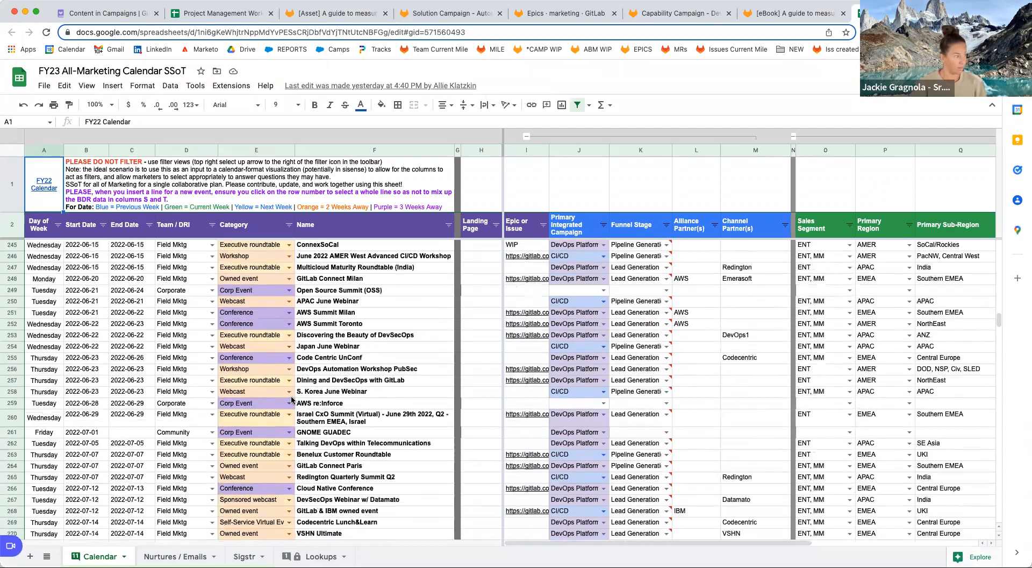
scroll(292, 399, down, 15)
click(326, 409)
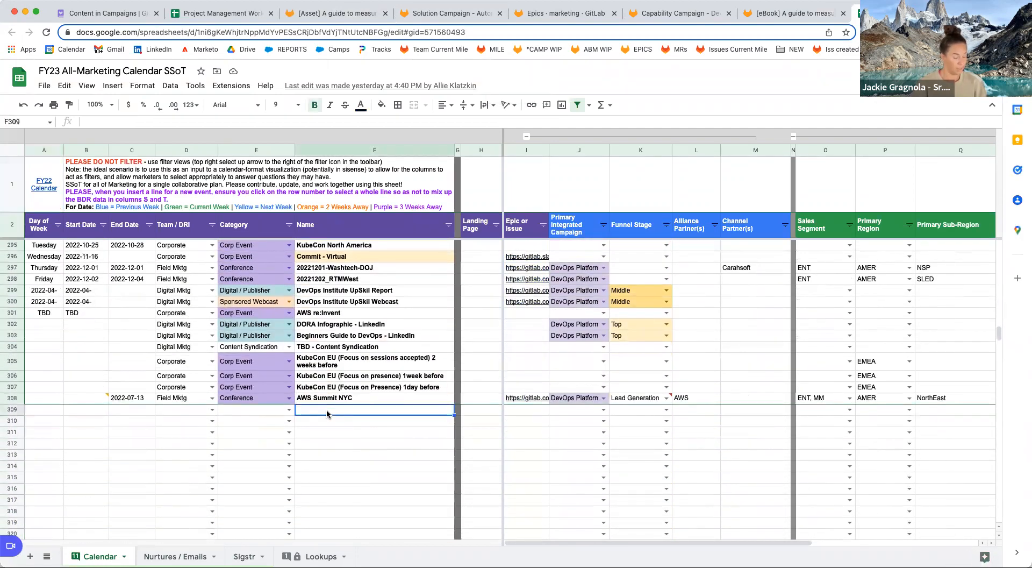
key(super+f)
text(a guid)
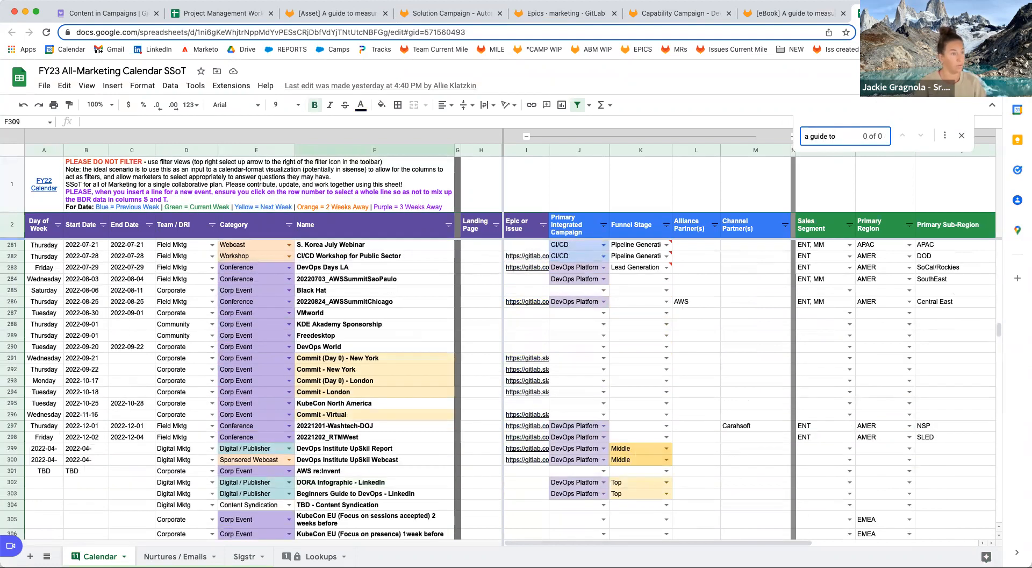
text(e to)
scroll(538, 430, down, 5)
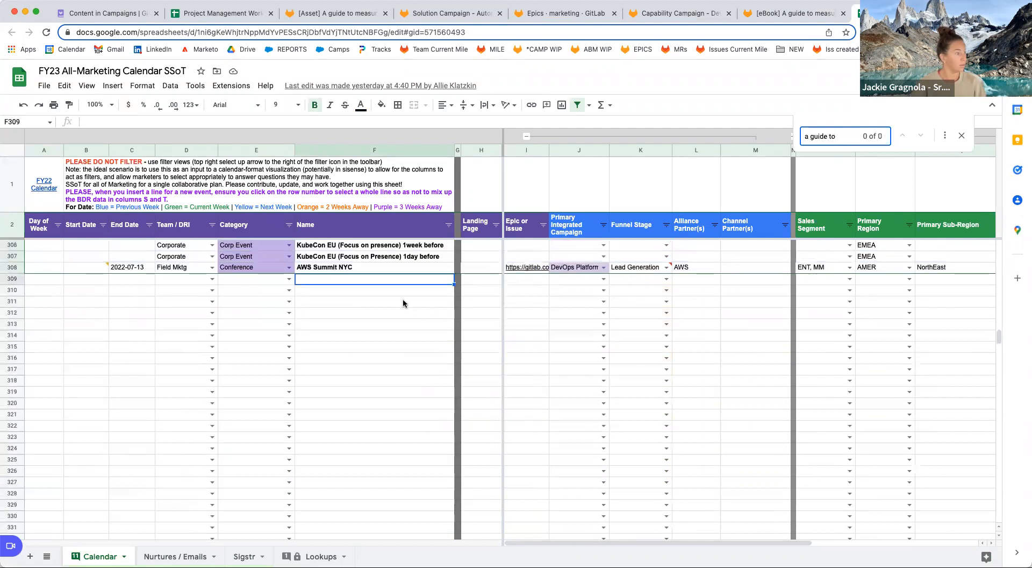
Enter the ROI guide name in F309, pasting 'Automating Software Delivery' from the asset issue title.
click(405, 279)
text(A Gu)
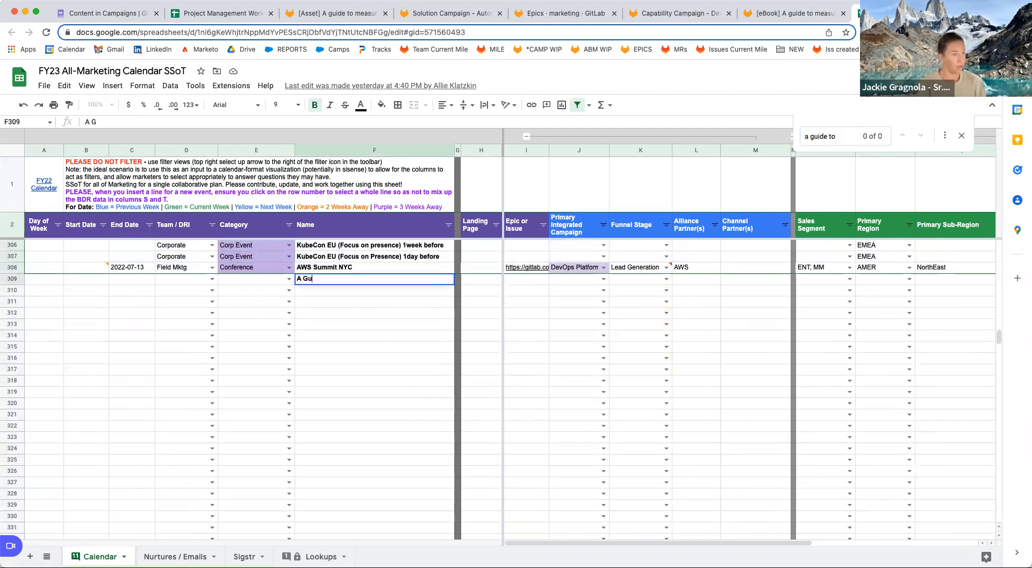
text(ide to Meaure ROI of Au)
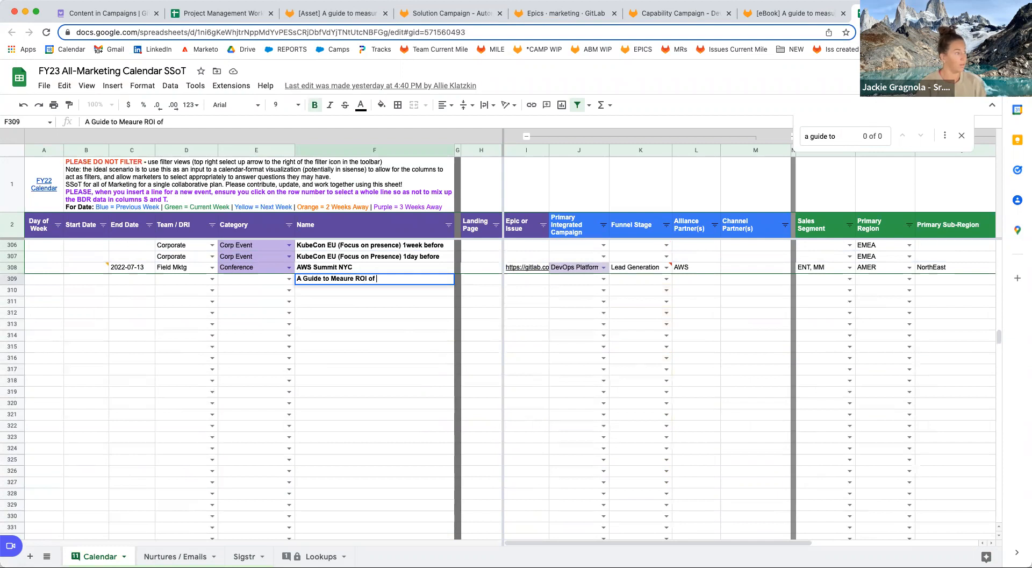
click(338, 14)
drag(687, 160, 480, 157)
key(super+c)
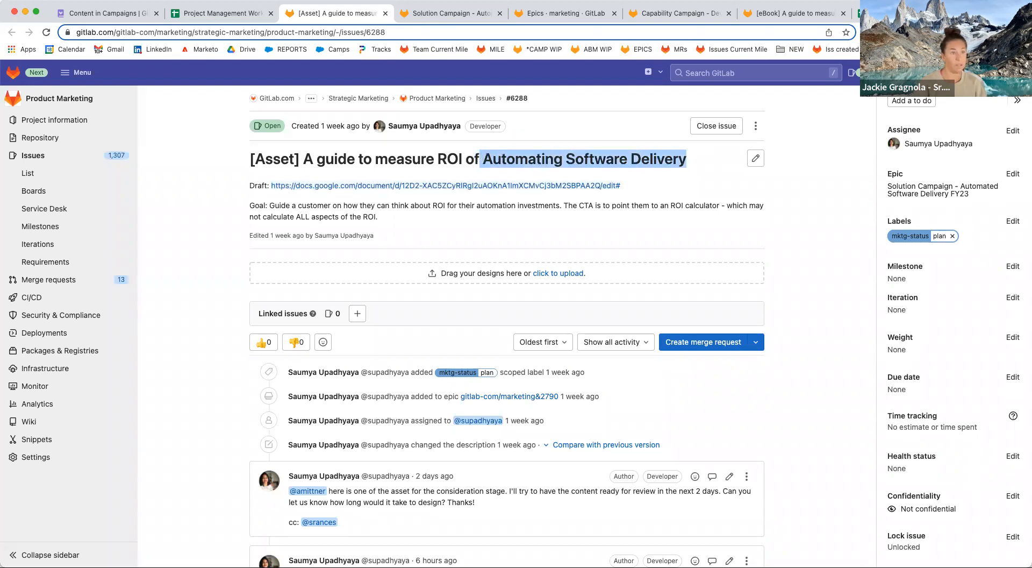
click(858, 13)
key(super+v)
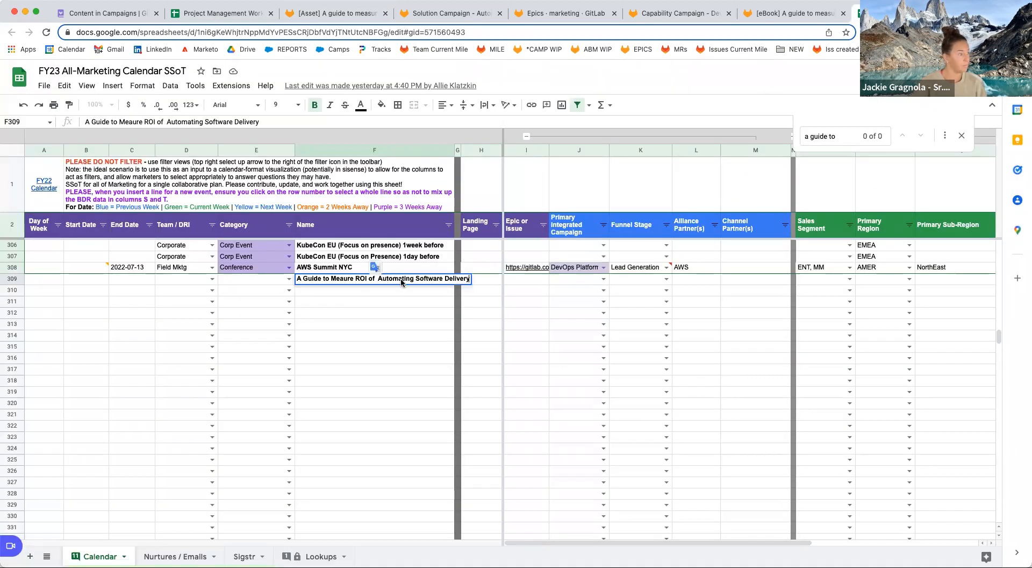
click(377, 278)
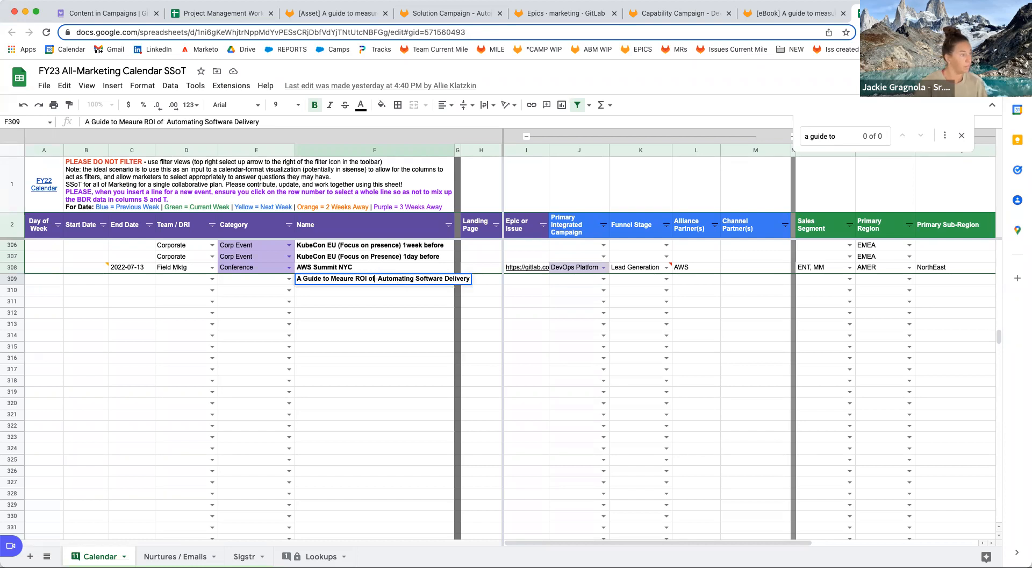
key(BackSpace)
Set the Category cell E309 to eBook.
click(253, 279)
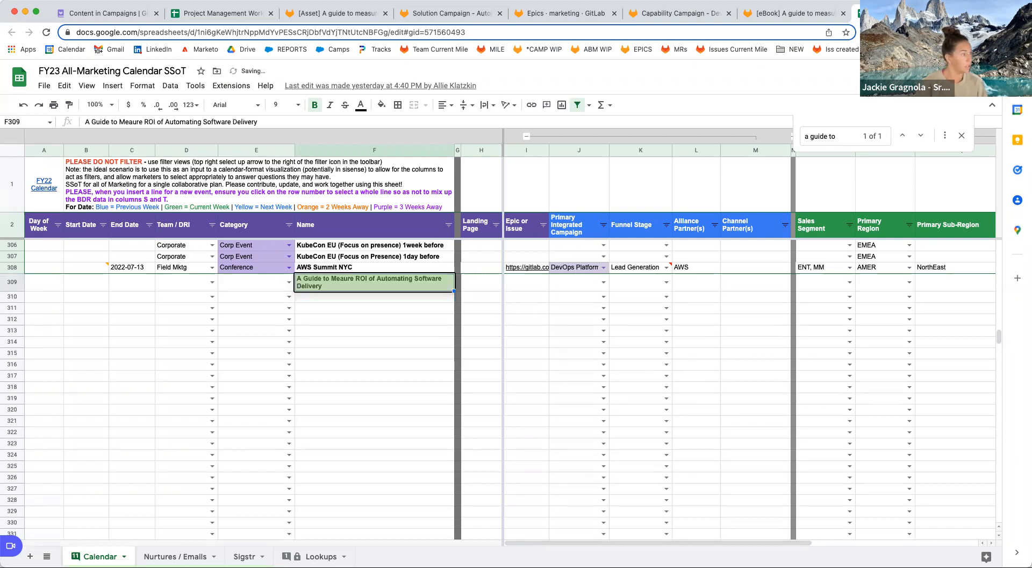
text(prod)
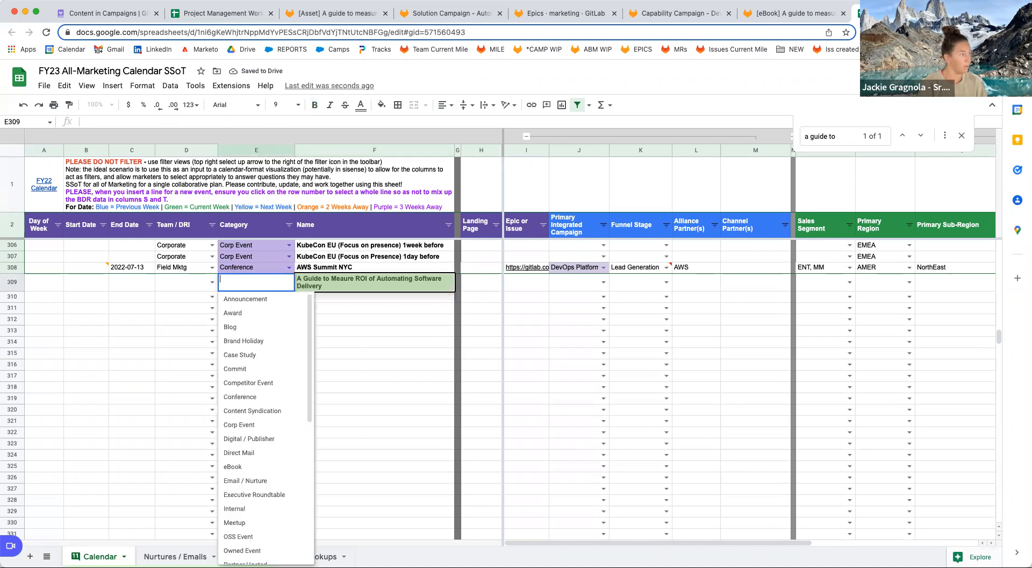
key(BackSpace)
text(mm)
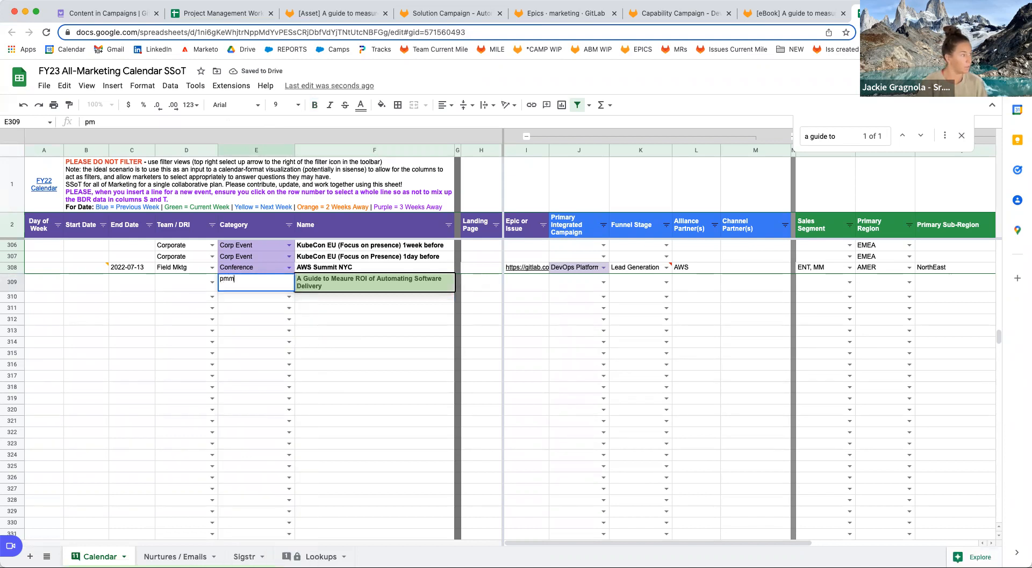
key(BackSpace)
key(BackSpace)
key(BackSpace)
text(conte)
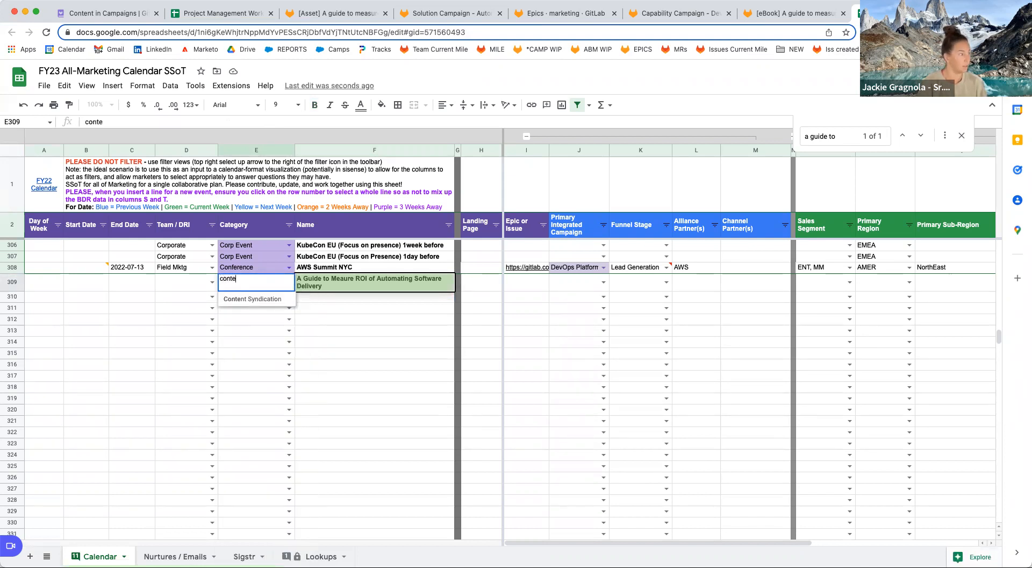
key(BackSpace)
key(BackSpace)
key(BackSpace)
key(BackSpace)
key(BackSpace)
text(gate)
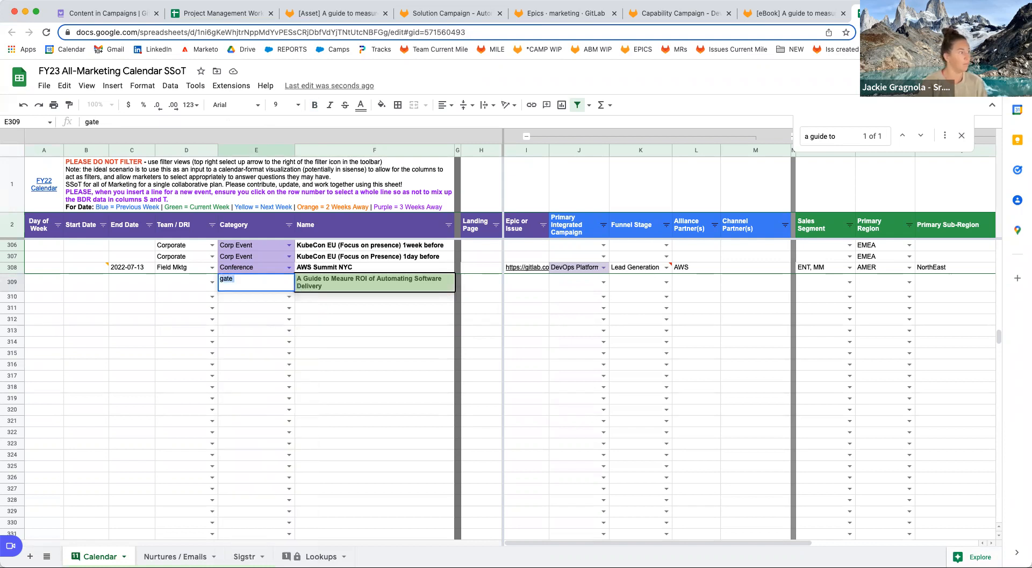
key(BackSpace)
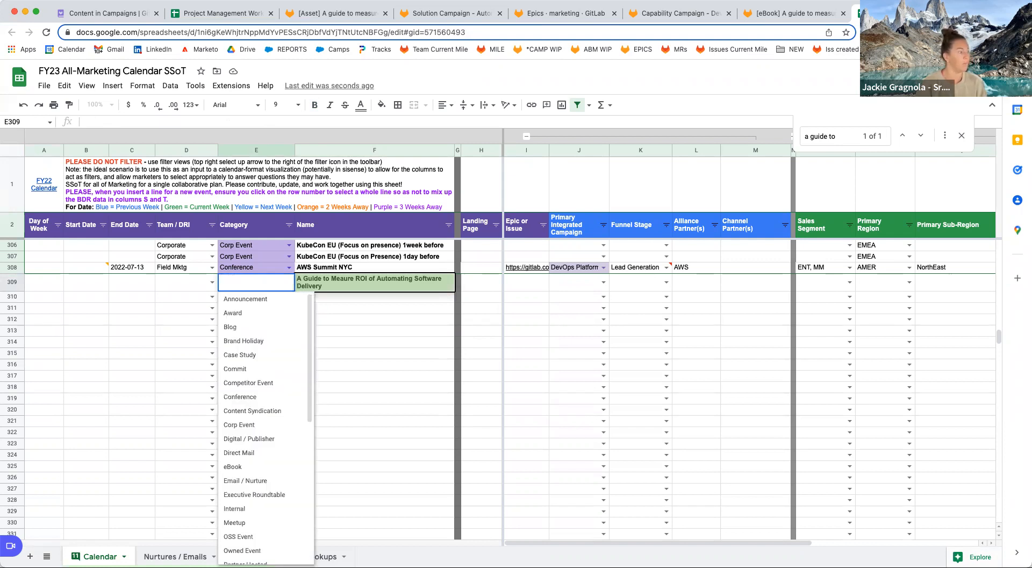
scroll(271, 454, down, 3)
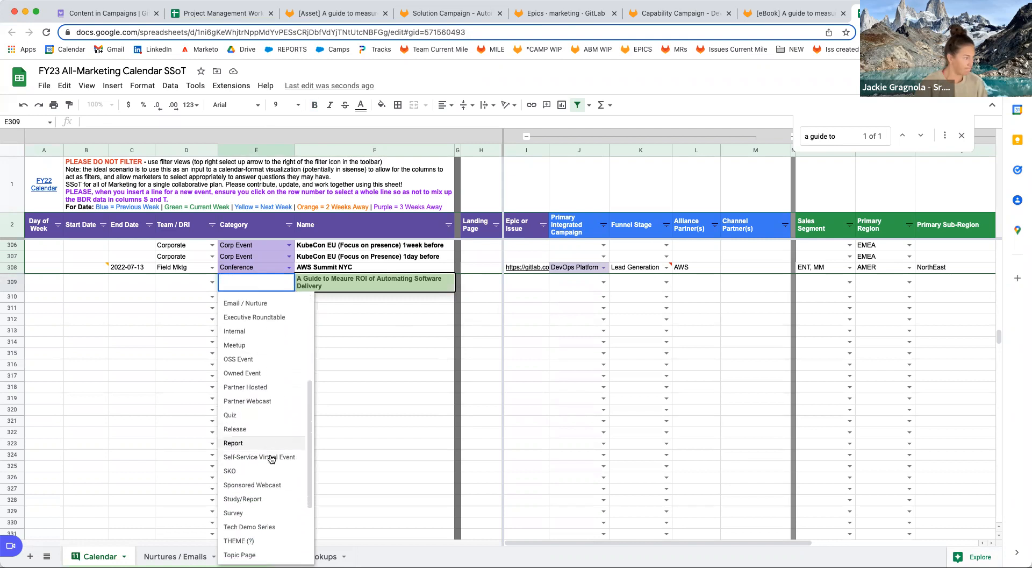
scroll(272, 458, up, 2)
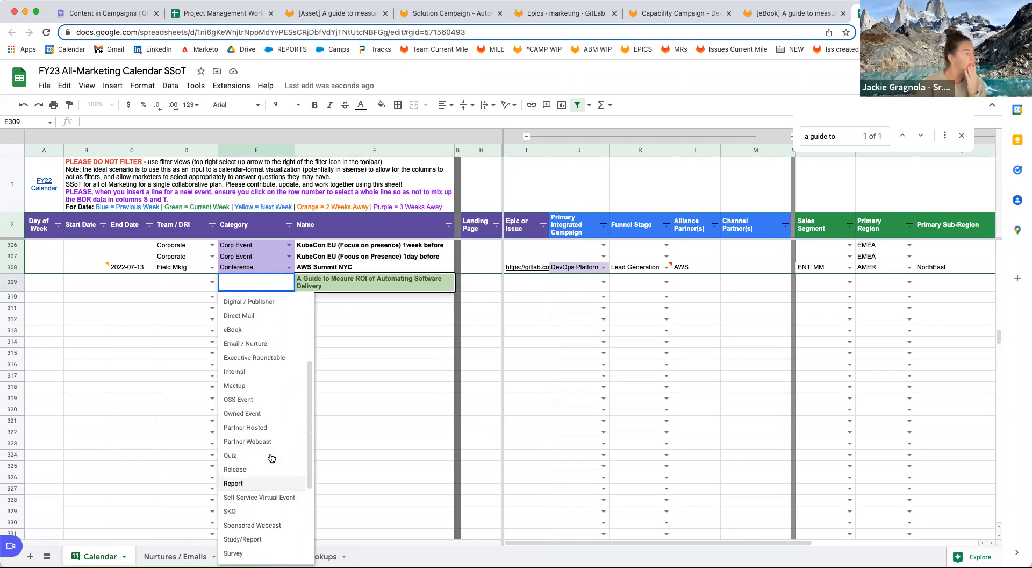
click(254, 334)
Set Team / DRI to Product Mktg and the start date to June 23.
click(179, 281)
text(Pro)
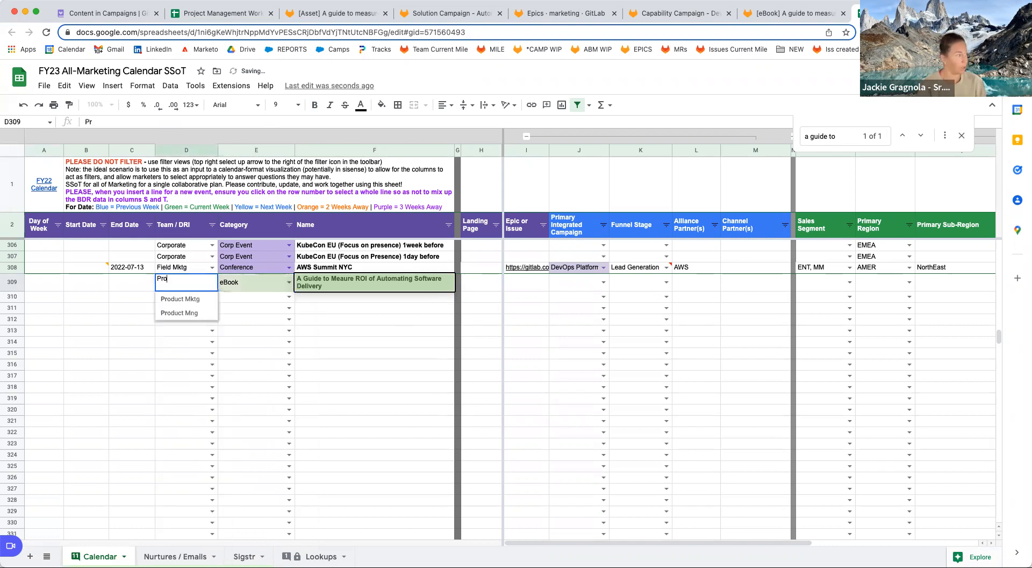
text(duc)
key(Down)
key(Return)
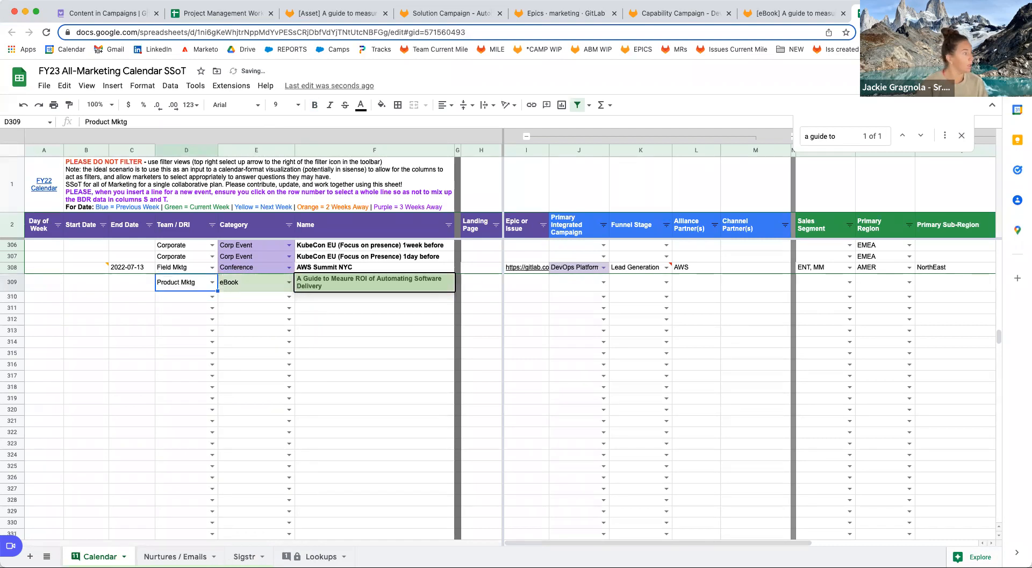
key(Left)
key(Left)
key(Left)
key(Right)
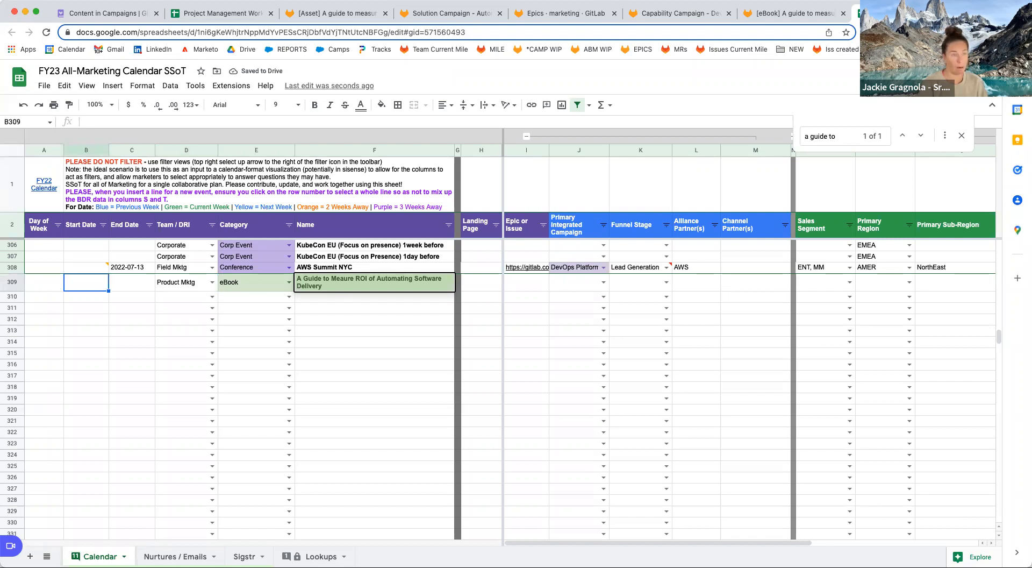
text(june 23)
key(Left)
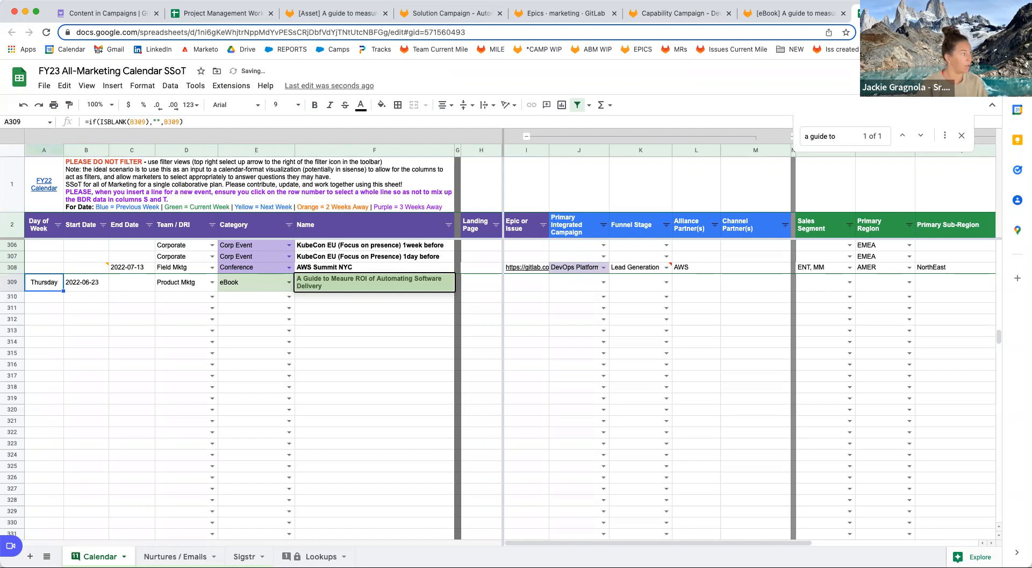
Paste the epic URL into the Epic or Issue cell I309 and check the campaign dropdown.
click(538, 284)
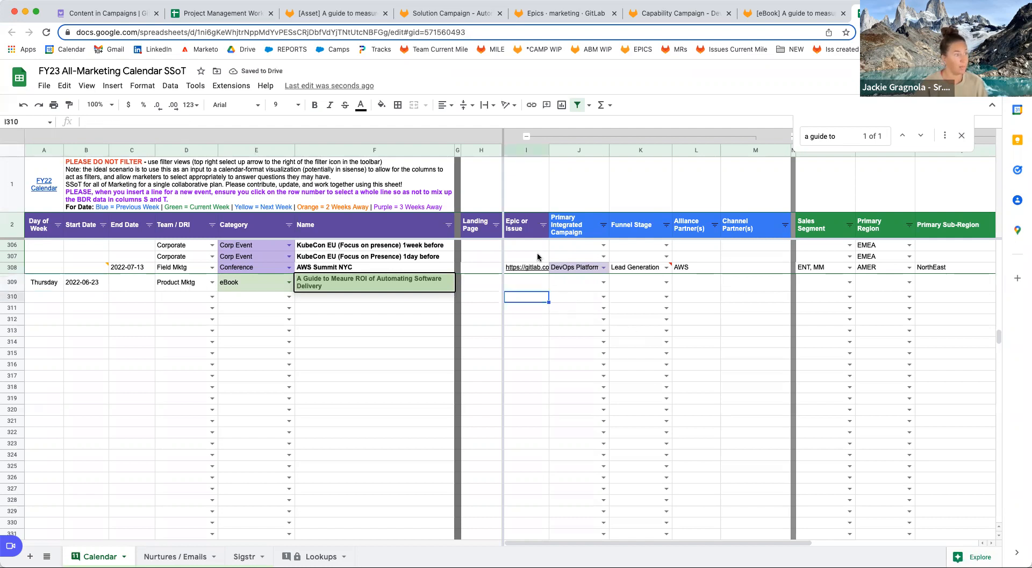
click(821, 16)
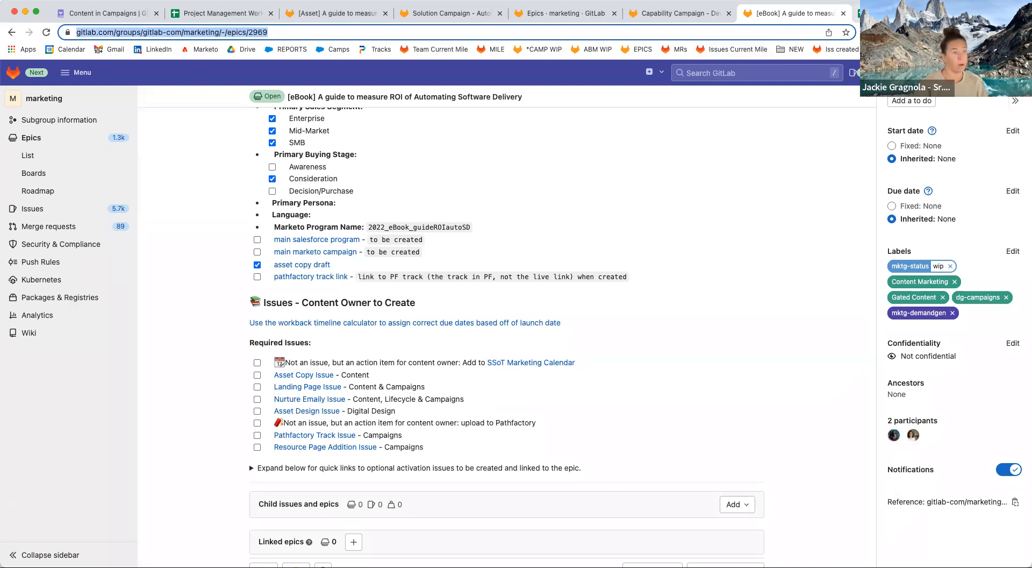
key(ctrl+Tab)
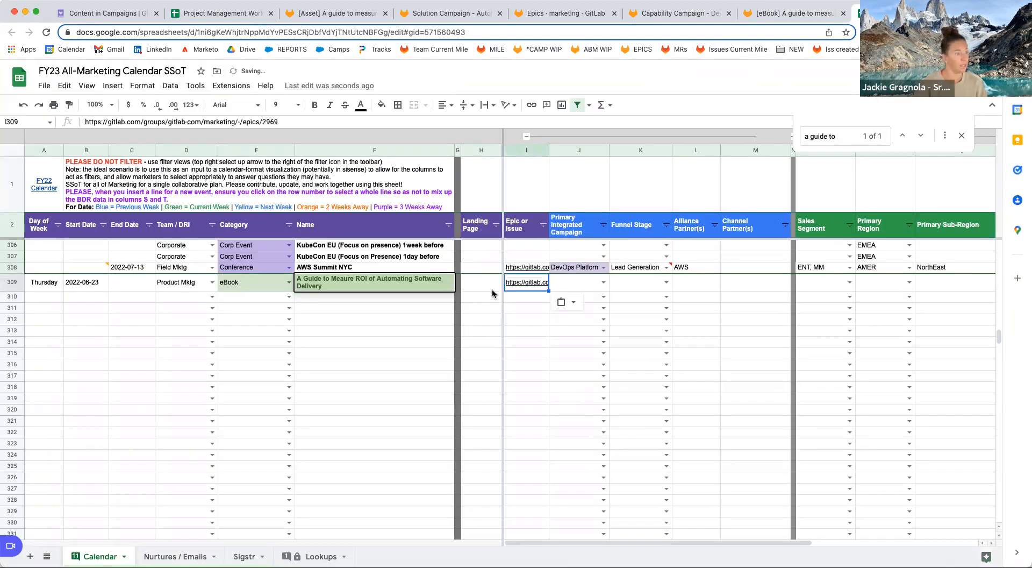
click(603, 282)
key(Escape)
click(322, 556)
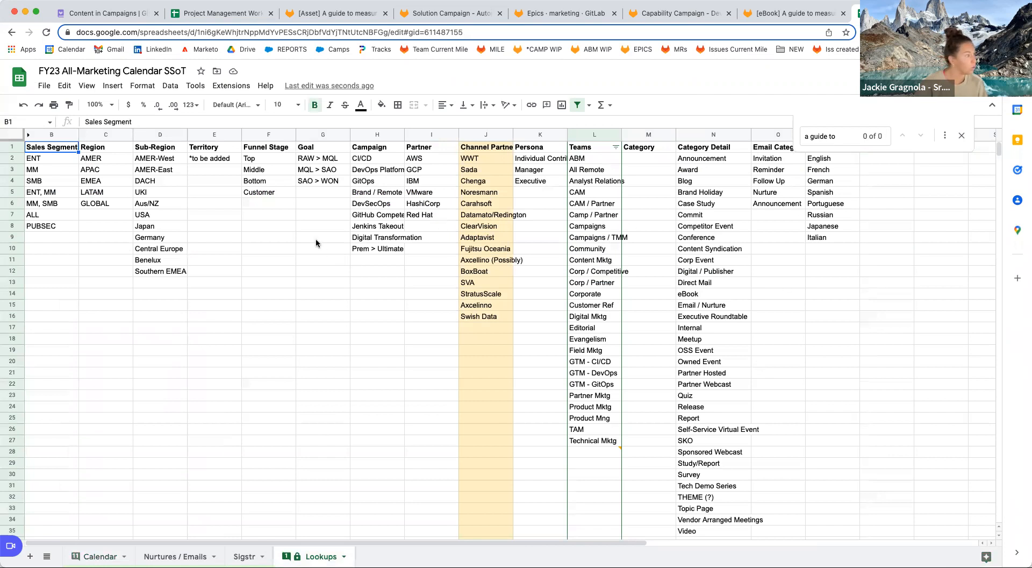
Add 'Automated Software Delivery' to the Lookups campaign list and choose it for the eBook row.
click(378, 263)
text(Automated Software Delivery)
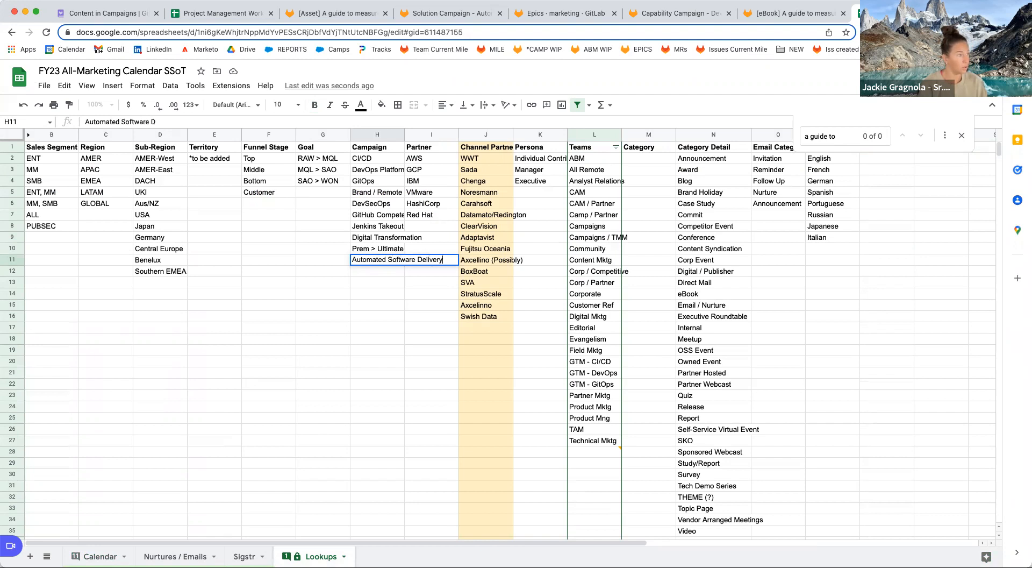
key(Return)
click(95, 556)
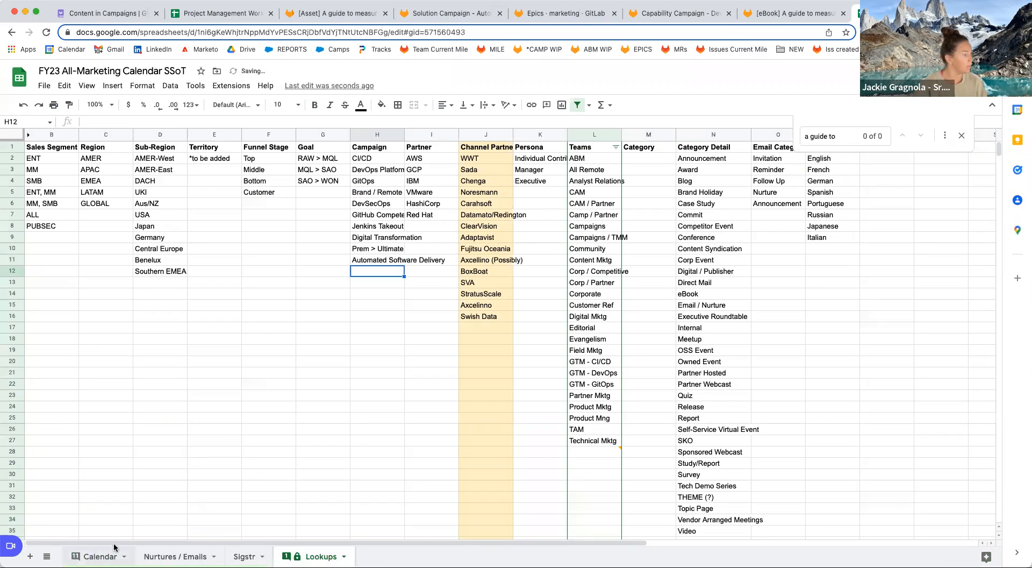
click(604, 282)
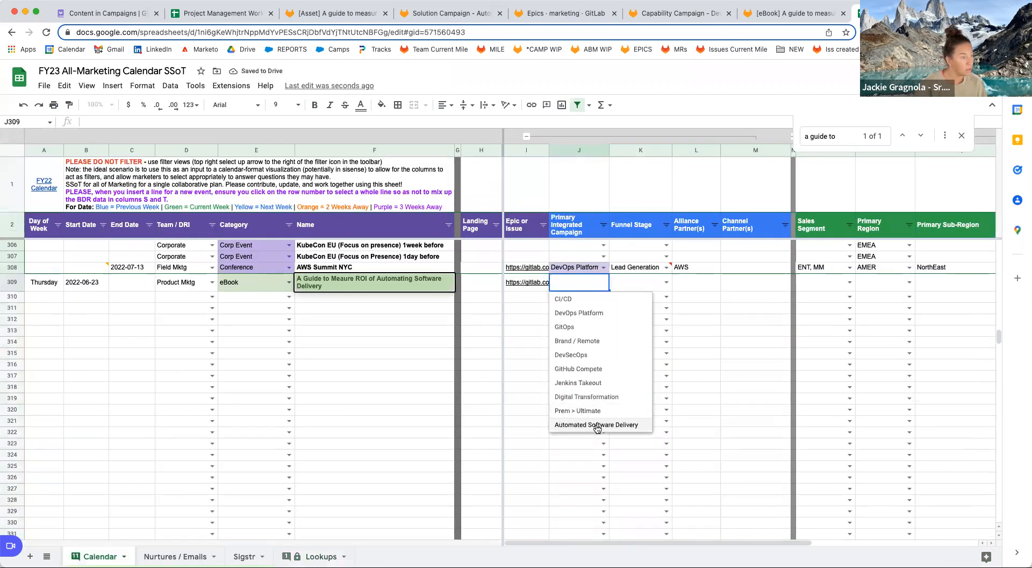
click(583, 424)
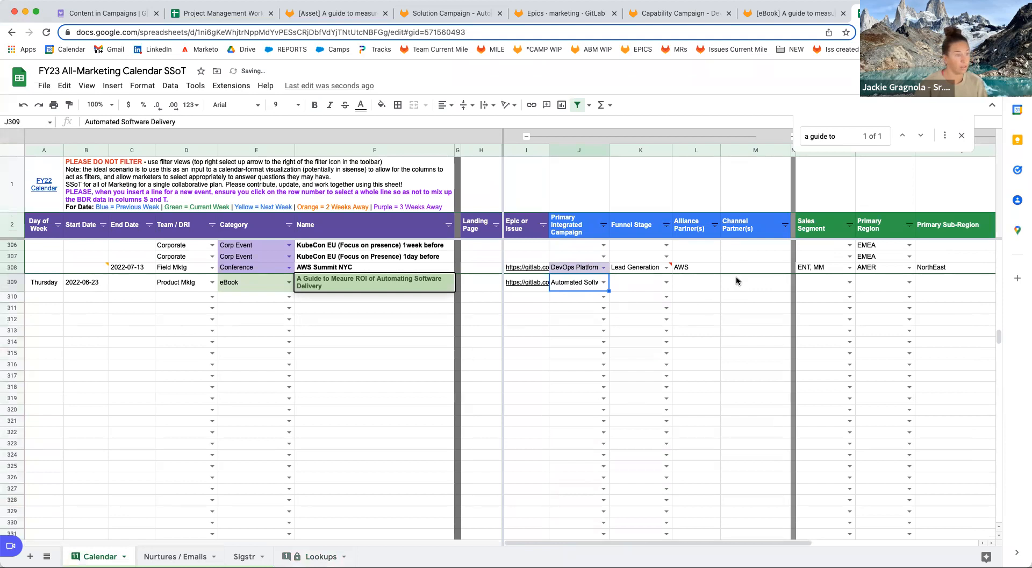
click(793, 13)
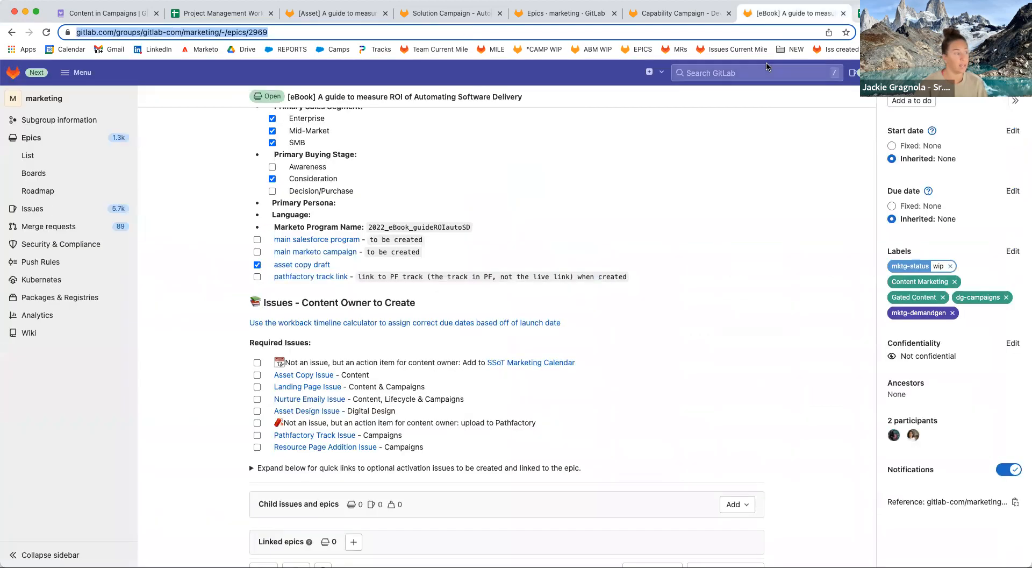
Tick the SSoT Marketing Calendar task and try linking the Asset issue to the epic.
click(258, 363)
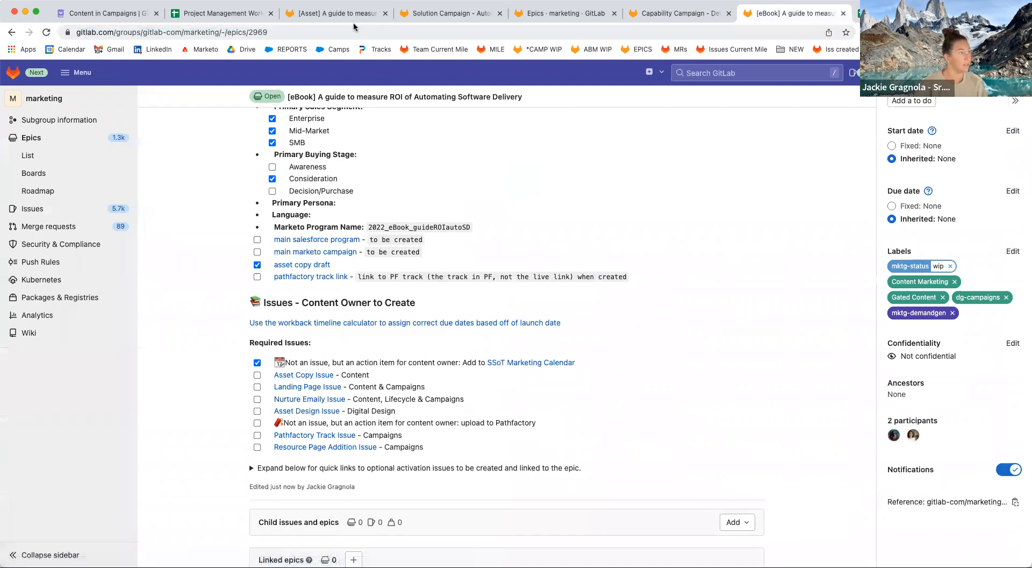
click(336, 13)
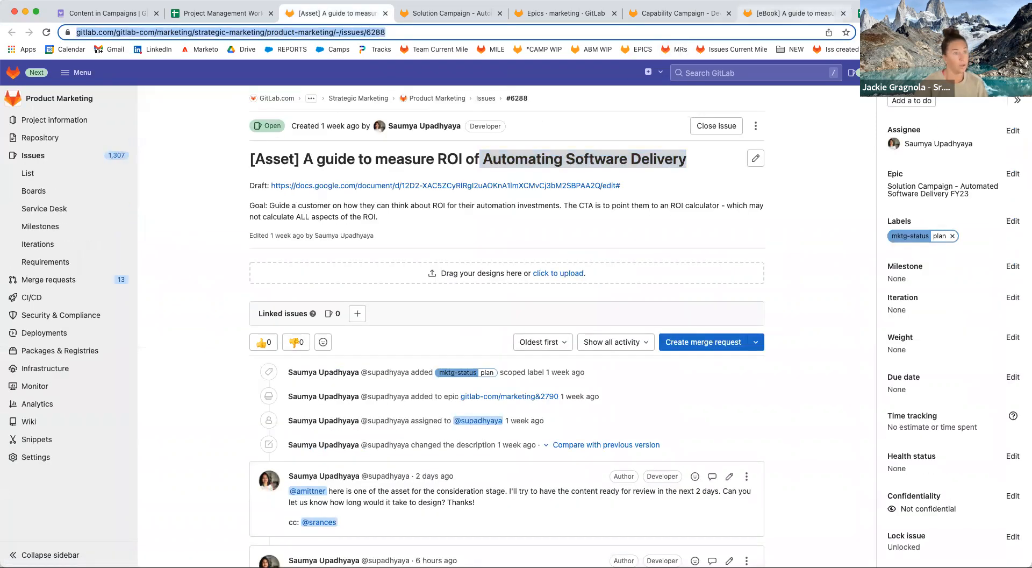
click(793, 13)
scroll(346, 498, down, 5)
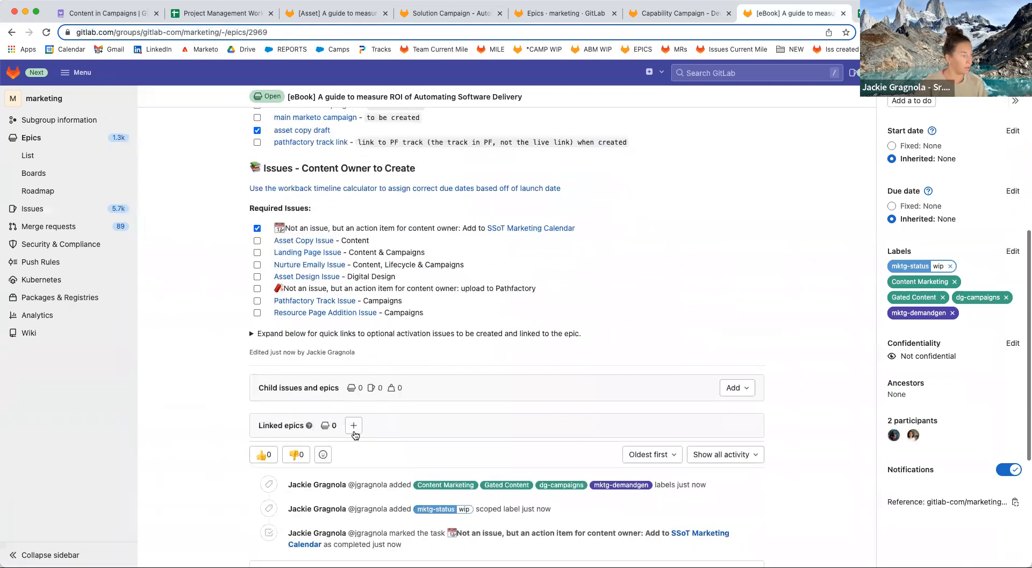
click(353, 426)
scroll(320, 512, down, 3)
click(294, 490)
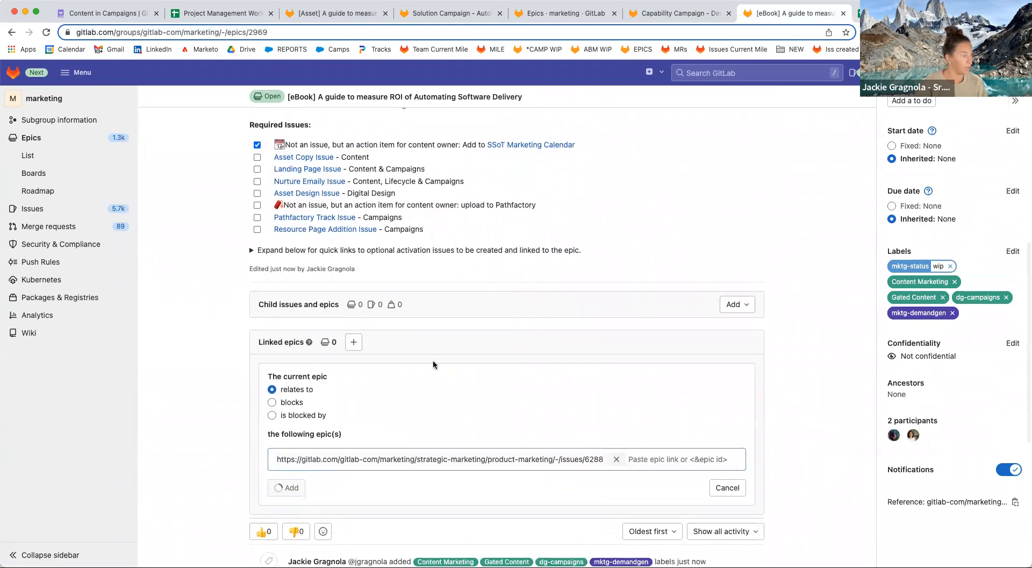
scroll(434, 361, up, 10)
scroll(415, 429, down, 3)
scroll(263, 438, down, 3)
Tick the Asset Copy Issue task on the epic.
click(257, 442)
scroll(385, 443, down, 1)
scroll(376, 436, down, 2)
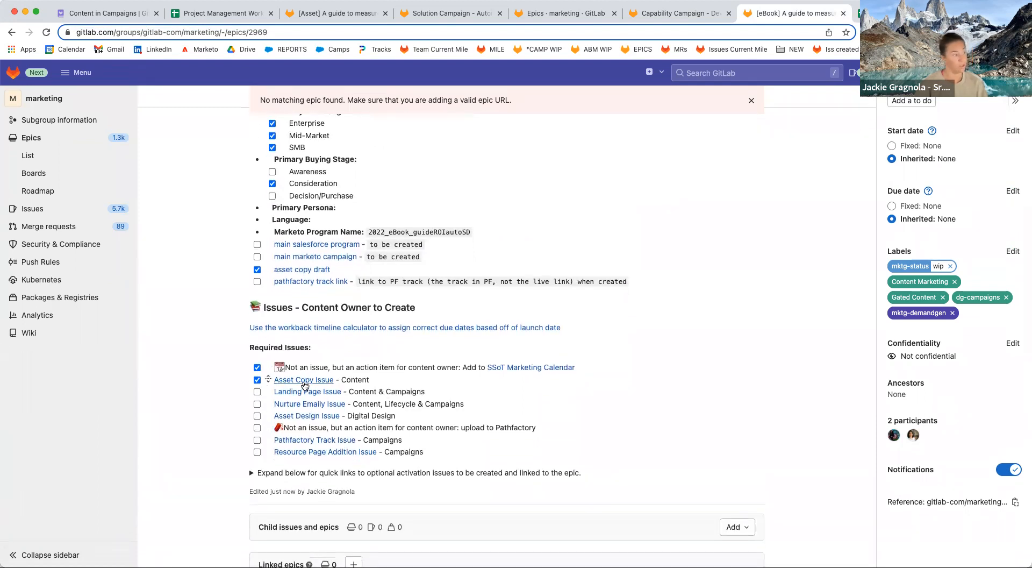
Open new Landing Page, Asset Design, Pathfactory Track and Resource Page Addition request forms in tabs.
super+click(326, 392)
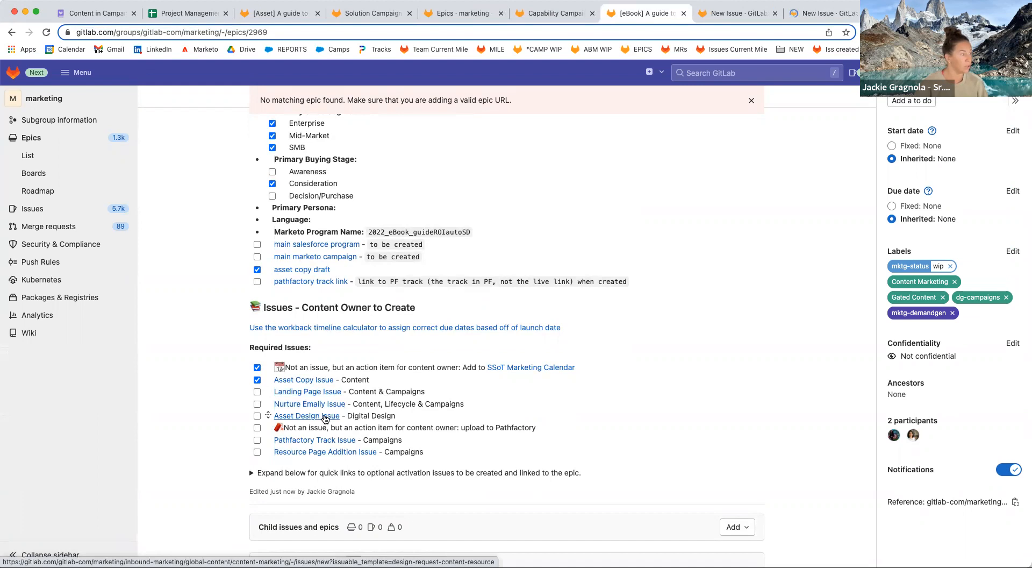
super+click(324, 416)
super+click(322, 439)
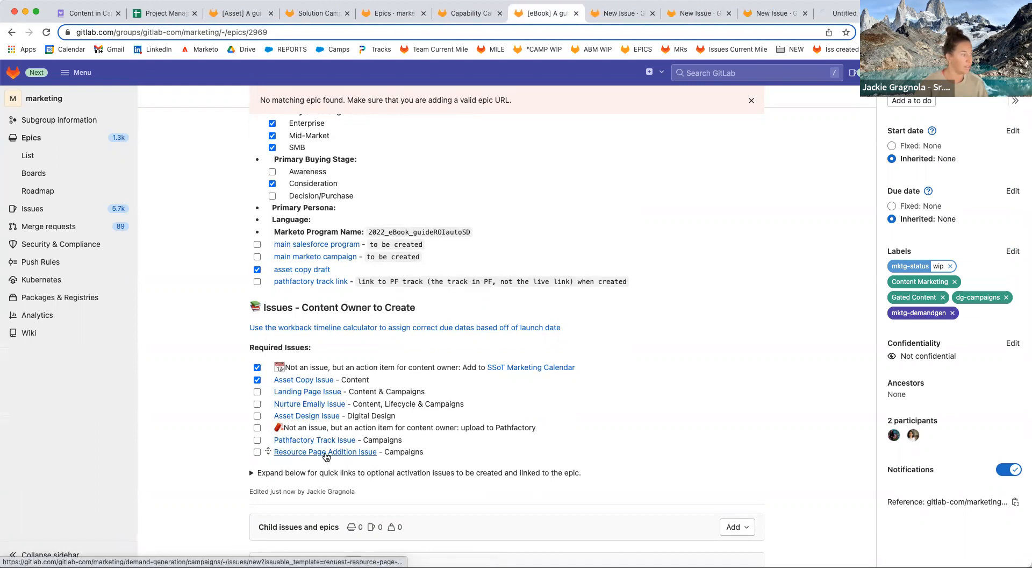
super+click(326, 453)
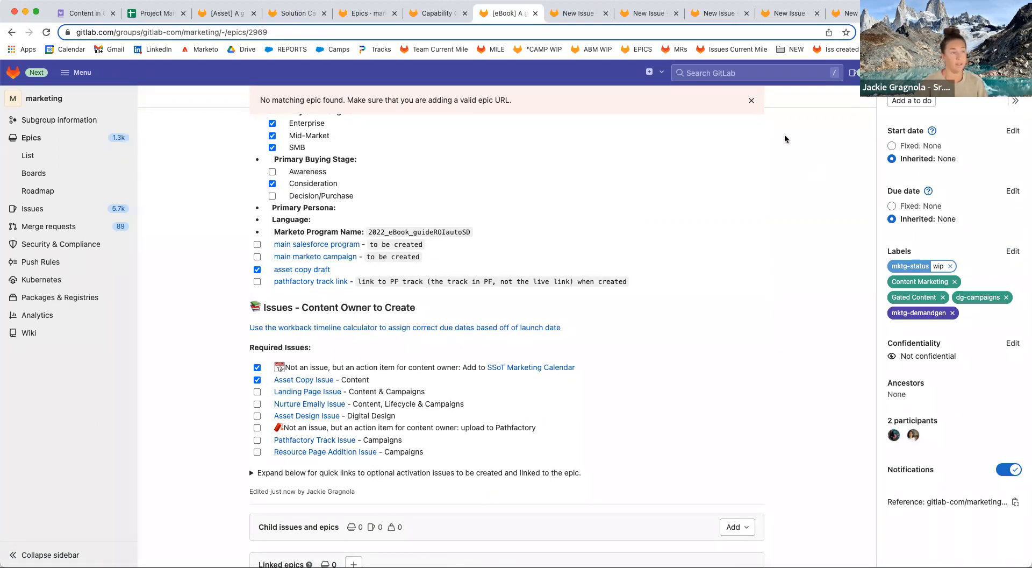
click(578, 13)
scroll(615, 277, up, 5)
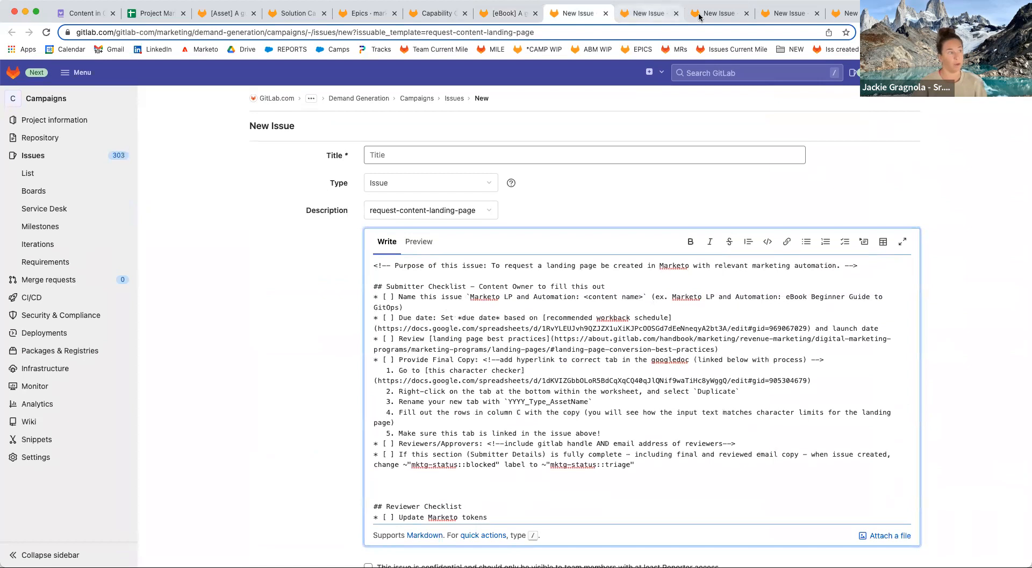
Title the landing-page request with the 'Marketo LP and Automation:' prefix from its instructions.
click(649, 14)
click(720, 13)
click(769, 16)
click(852, 16)
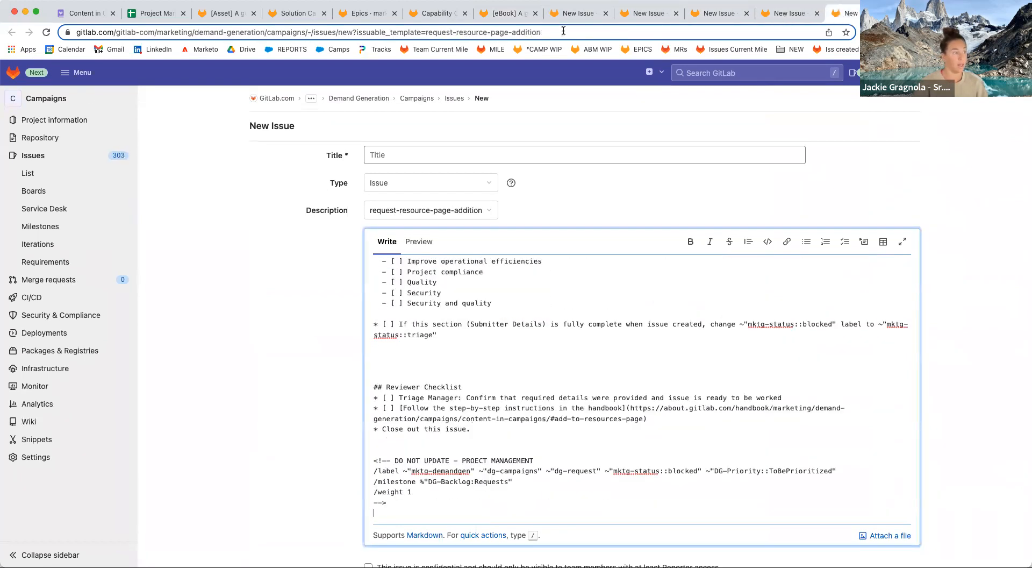
click(561, 17)
scroll(537, 379, up, 3)
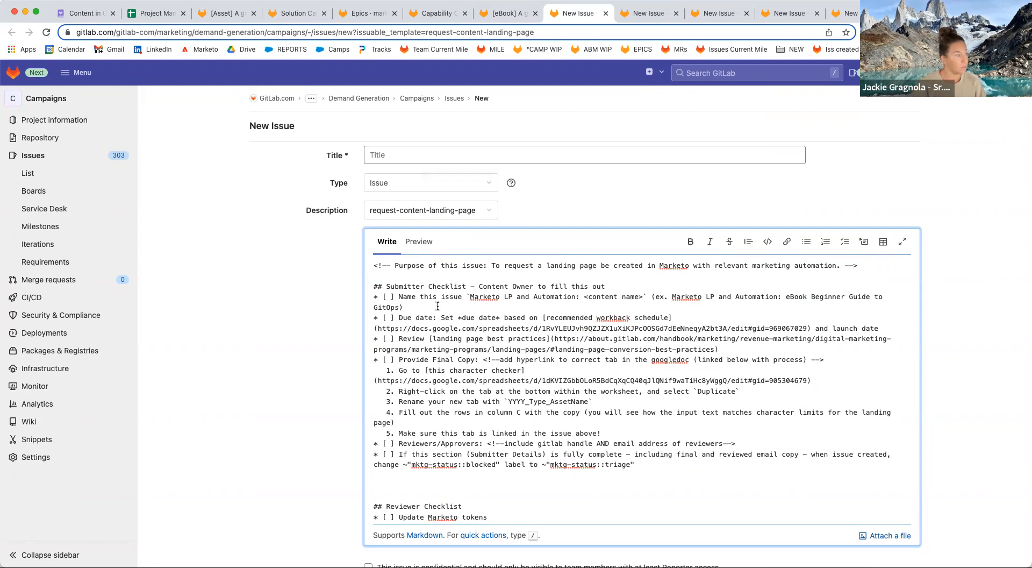
drag(469, 296, 575, 298)
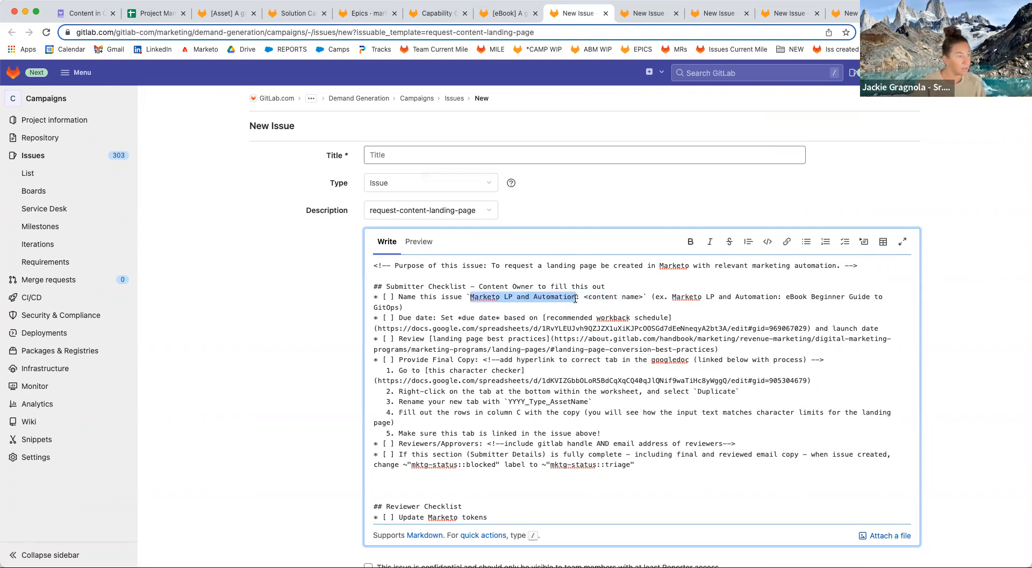
click(487, 161)
text(Marketo LP and Automation:)
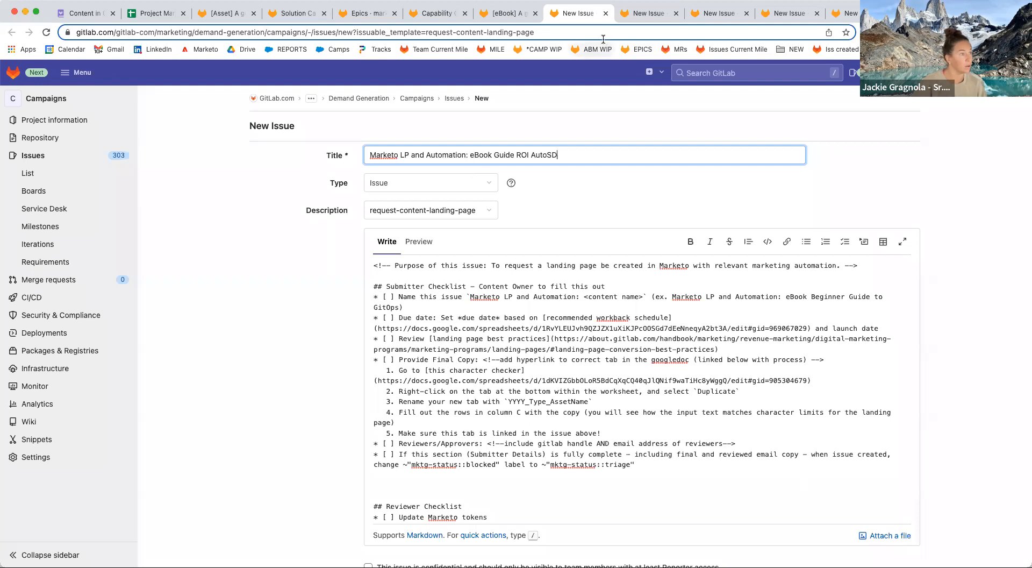
Paste 'eBook Guide ROI AutoSD' into the Title of each of the other four request forms.
drag(469, 154, 585, 153)
key(super+c)
click(645, 13)
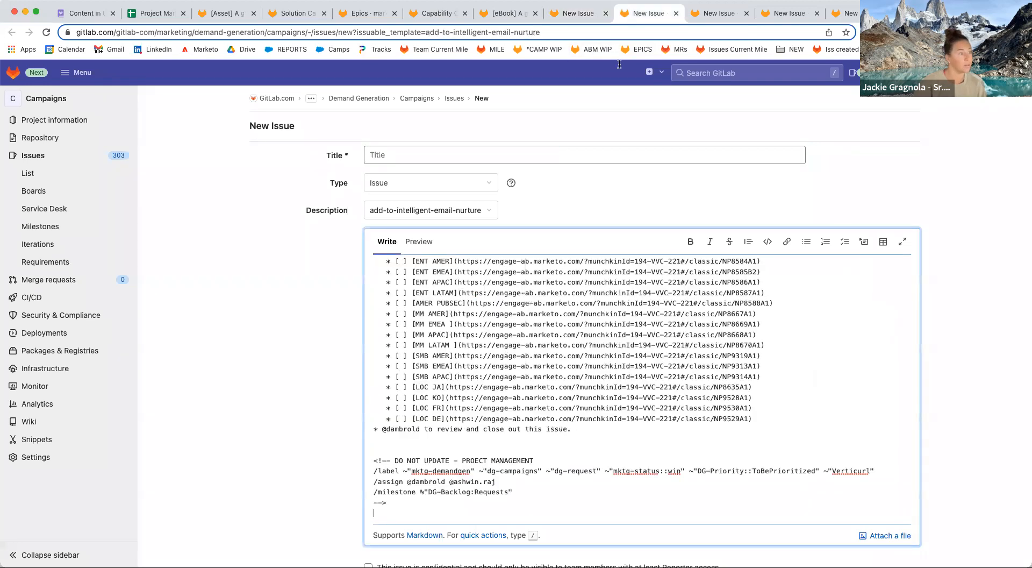
click(510, 157)
key(super+v)
click(720, 12)
click(566, 155)
key(super+v)
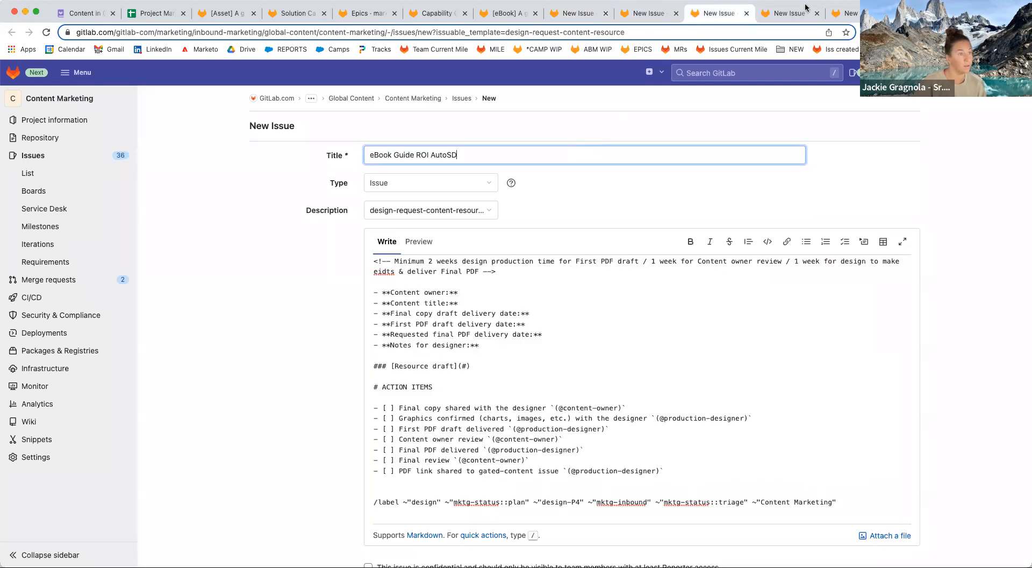
click(796, 11)
click(588, 154)
key(super+v)
click(843, 13)
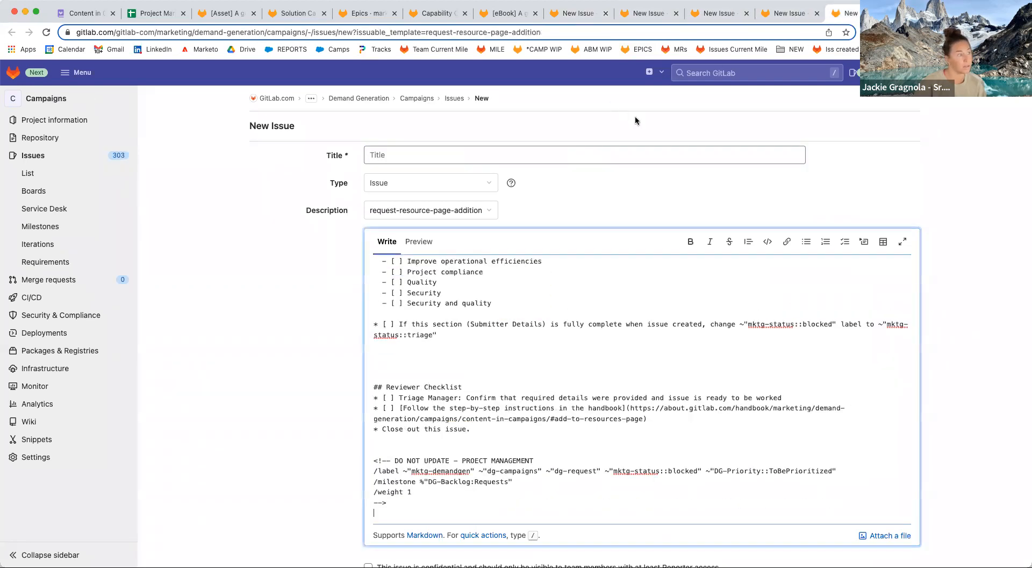
click(625, 154)
key(super+v)
Mark the naming checklist item done on the landing-page request.
click(578, 13)
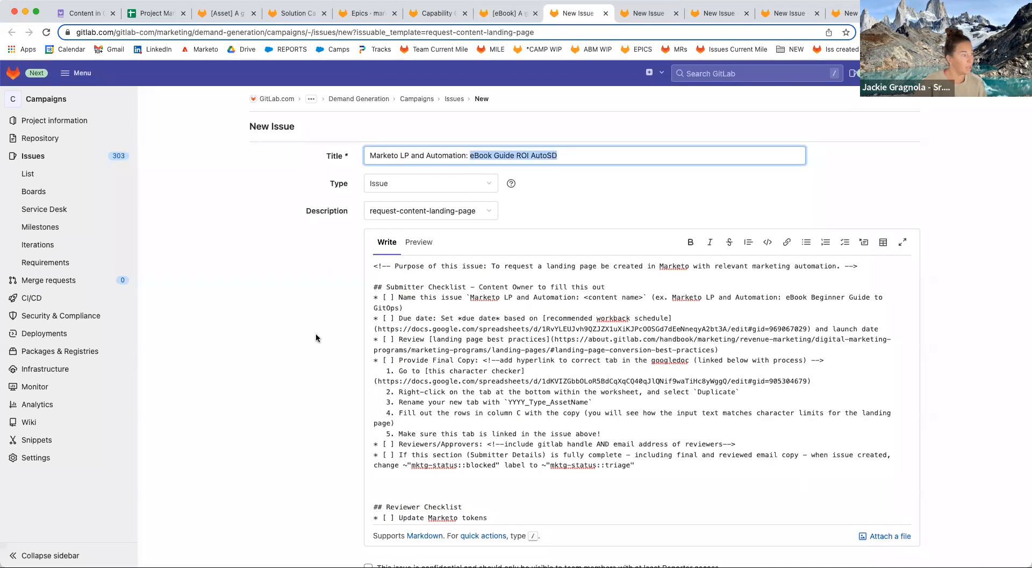
click(391, 293)
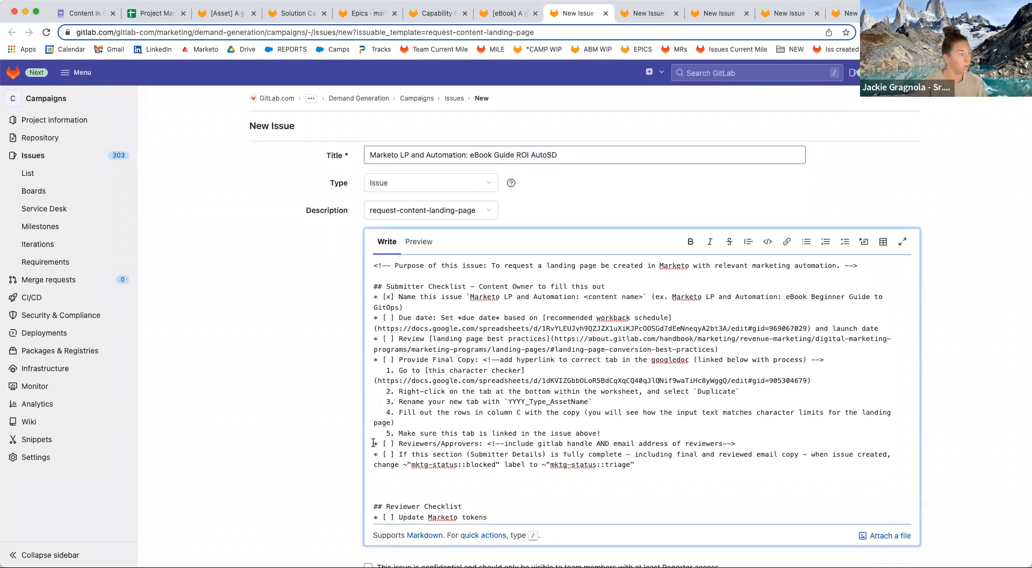
scroll(360, 430, down, 4)
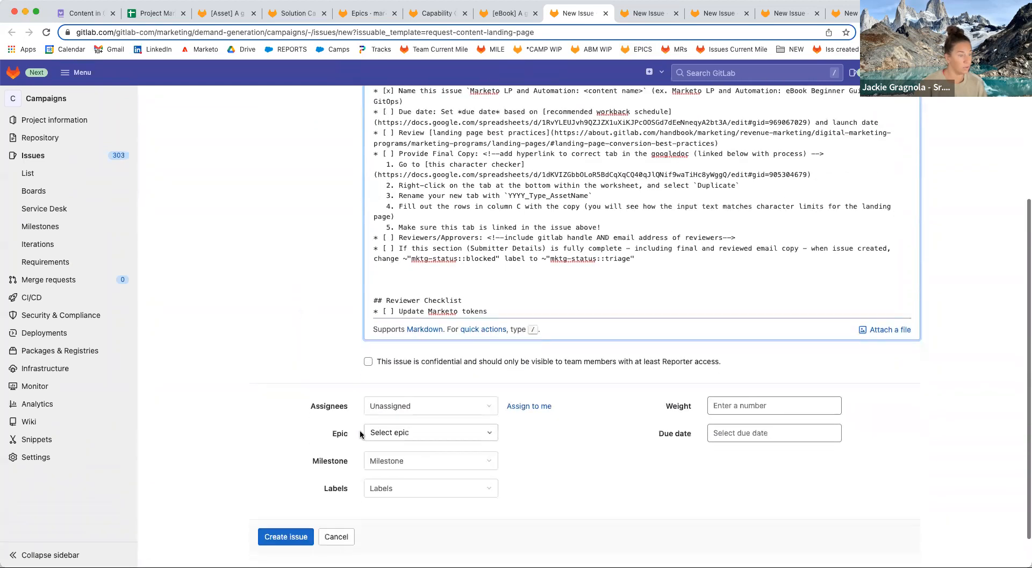
Enter june 23 as the launch date in the workback schedule.
click(158, 12)
text(june 23)
key(Return)
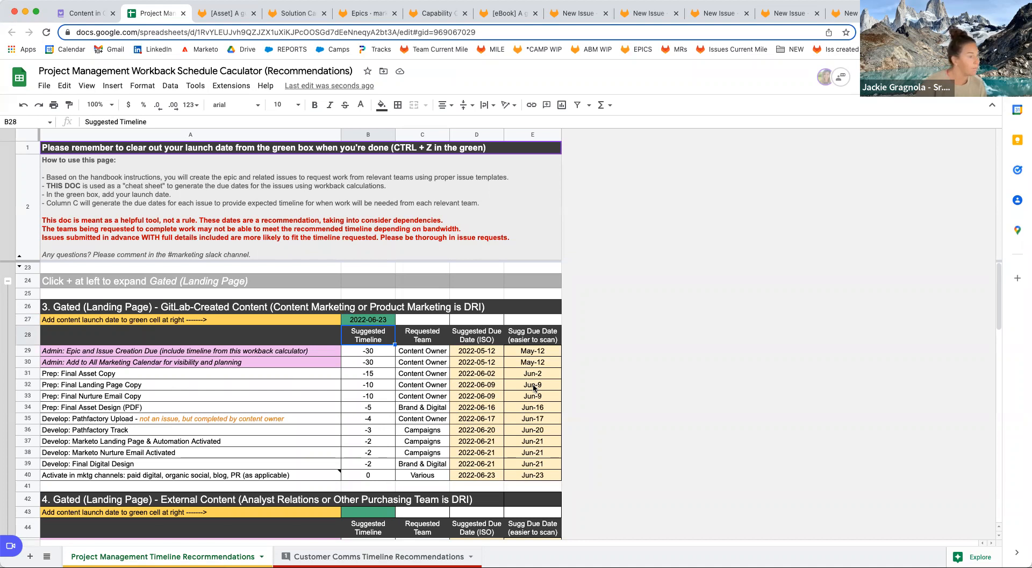
Read the Final Landing Page Copy deadline and enter Jun-9 as the landing-page request's due date.
click(533, 386)
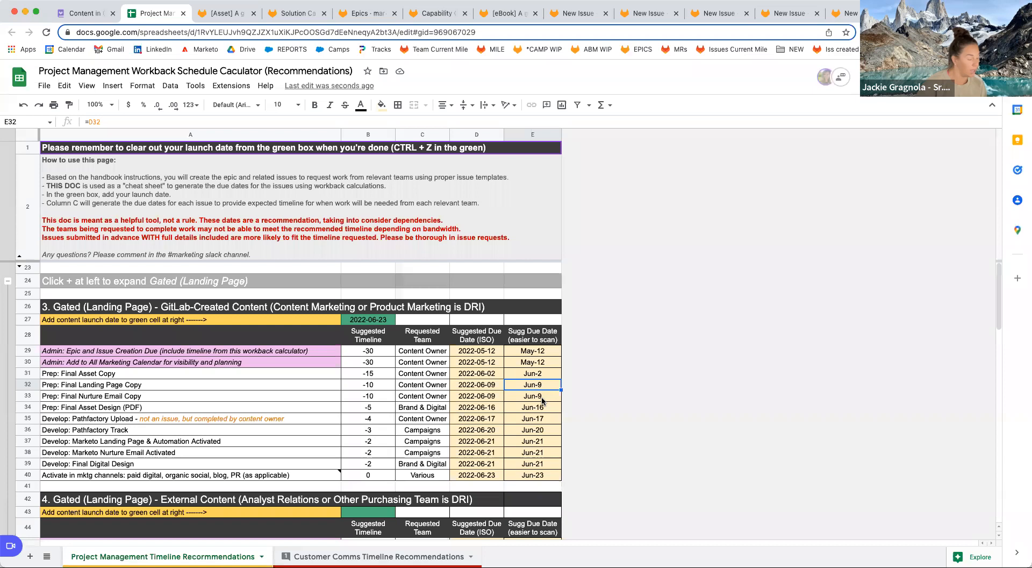
click(567, 16)
click(733, 430)
text(Jun-9)
click(592, 488)
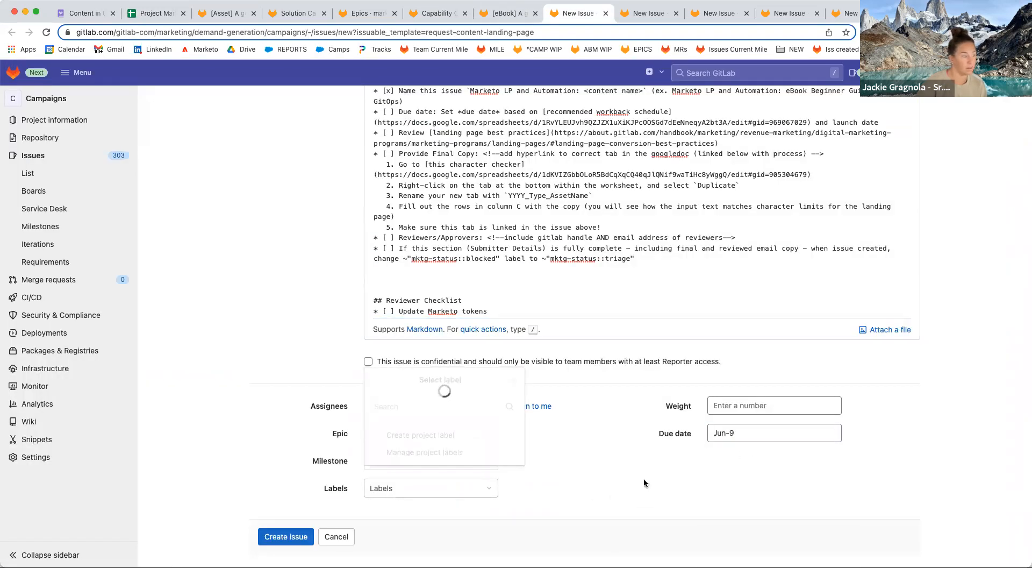
Pick June 9, 2022 as the due date and create the landing-page request issue.
click(786, 429)
click(836, 455)
click(795, 502)
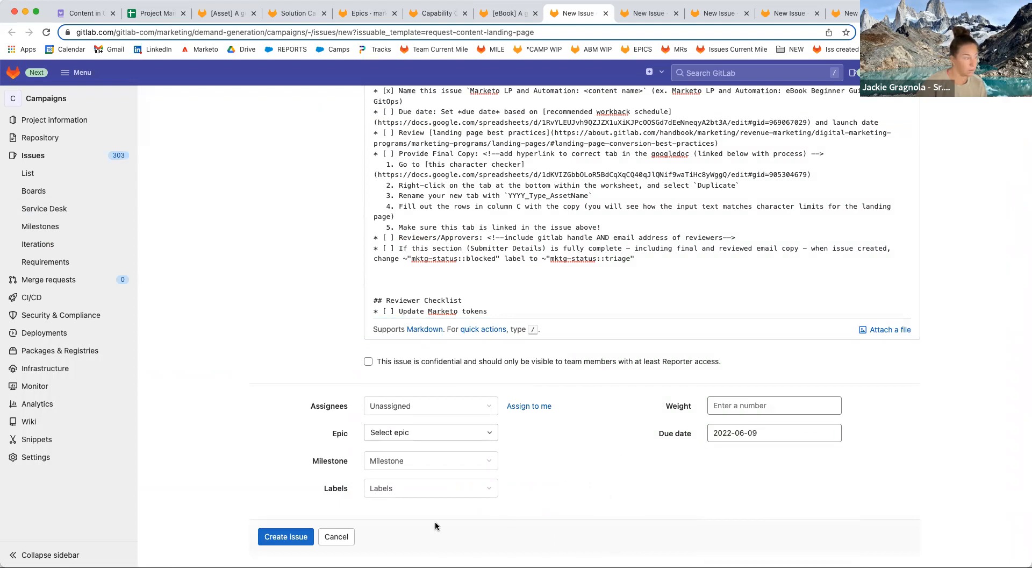
click(285, 537)
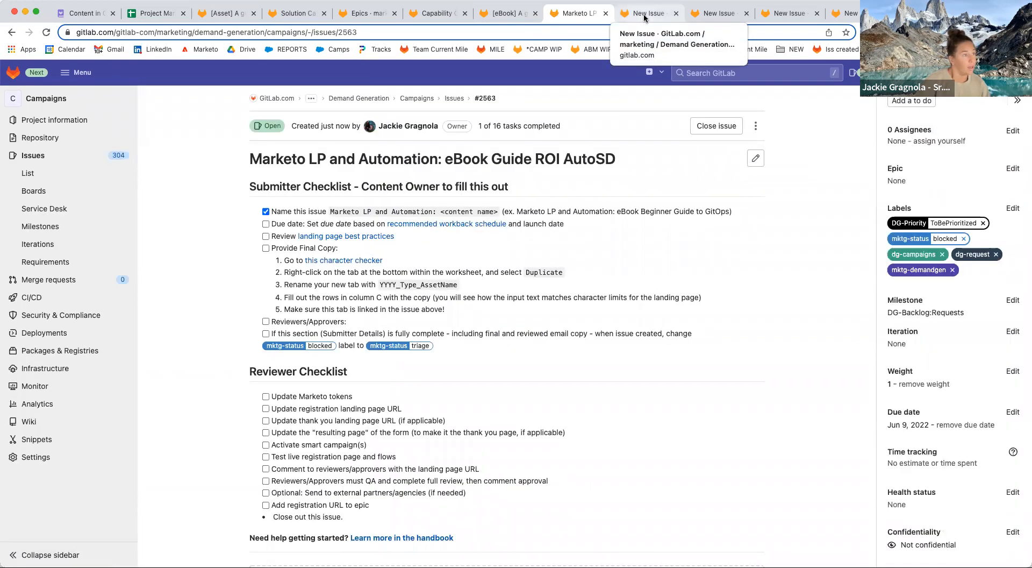
Prefix the nurture request title with 'Add to intelligent nurture:' and create the issue.
click(645, 16)
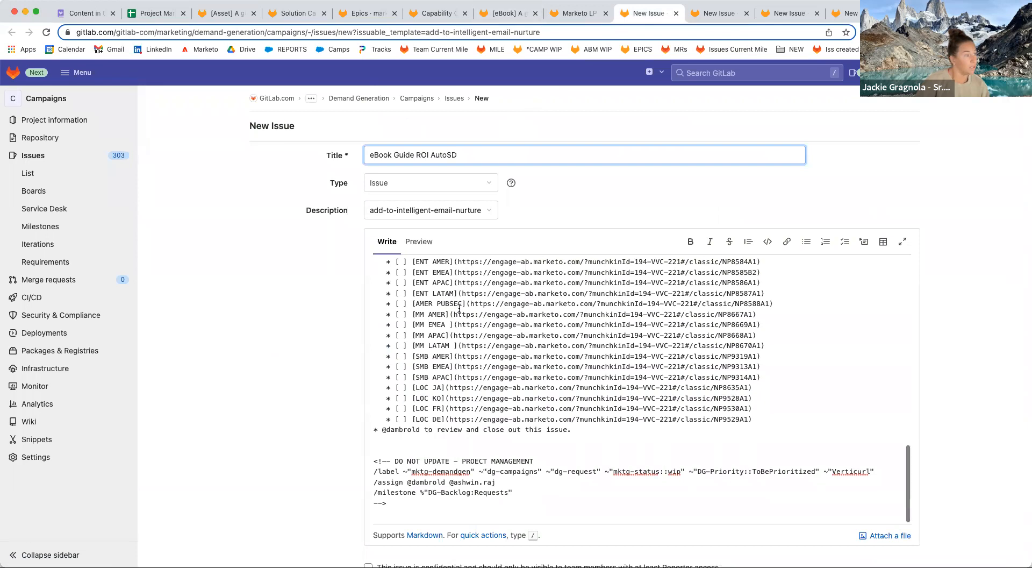
scroll(463, 310, up, 15)
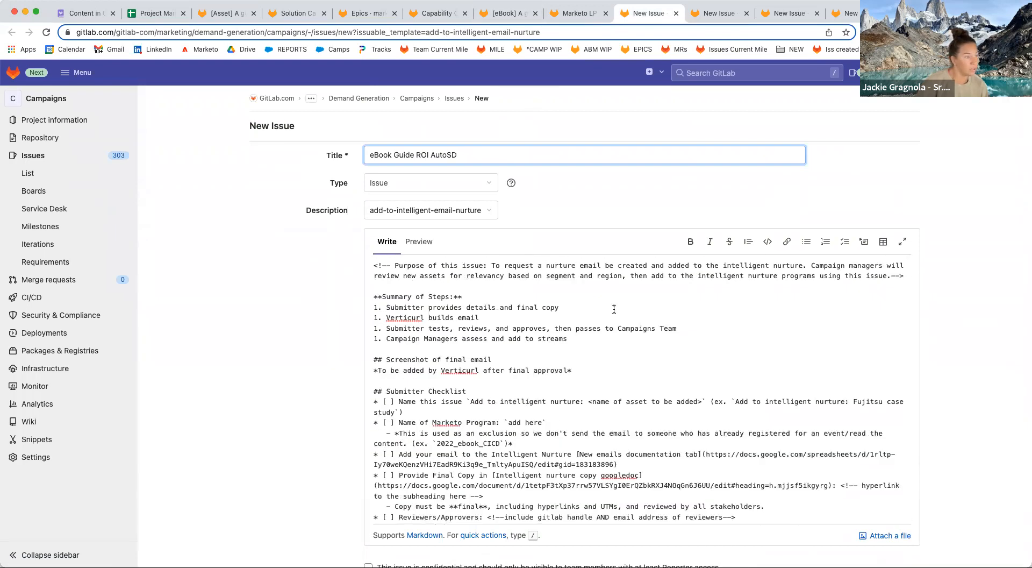
drag(471, 401, 584, 399)
key(super+c)
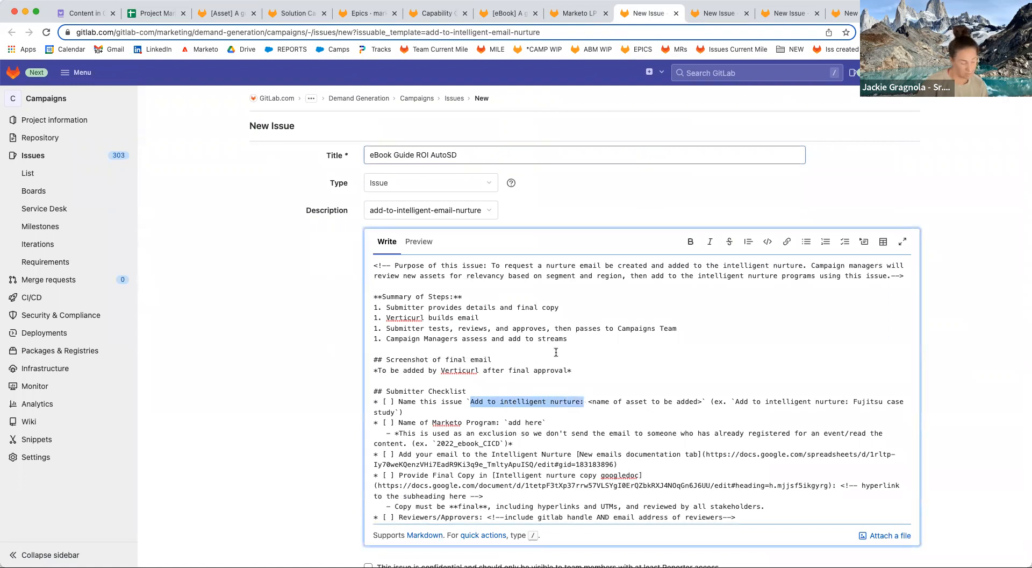
click(373, 157)
key(super+v)
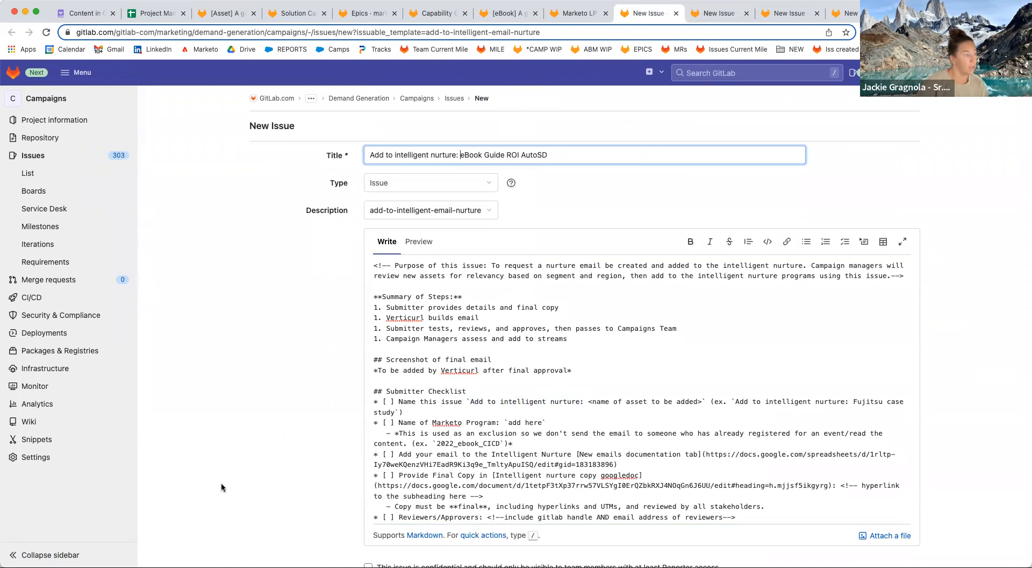
scroll(253, 453, down, 5)
click(285, 537)
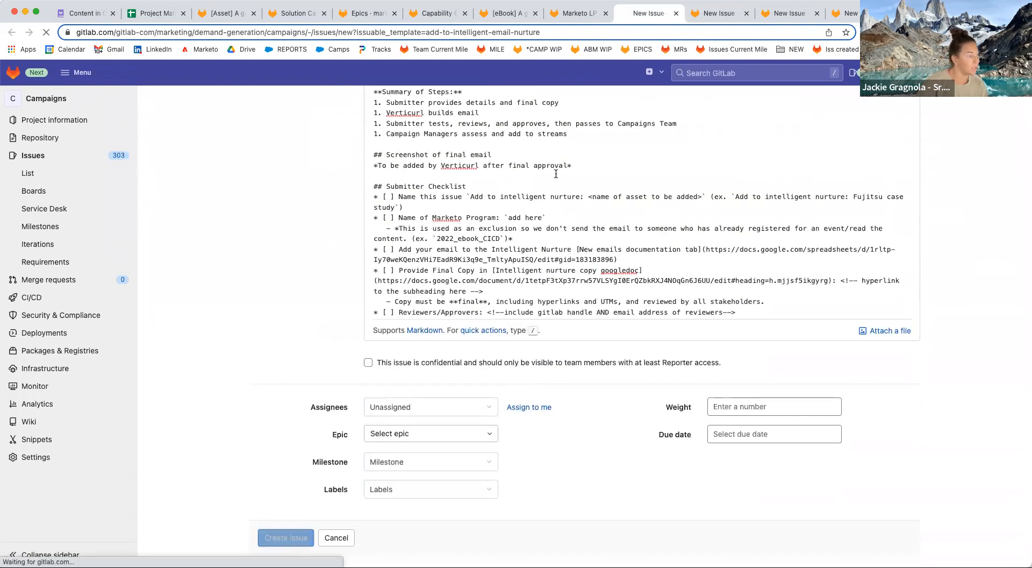
click(707, 18)
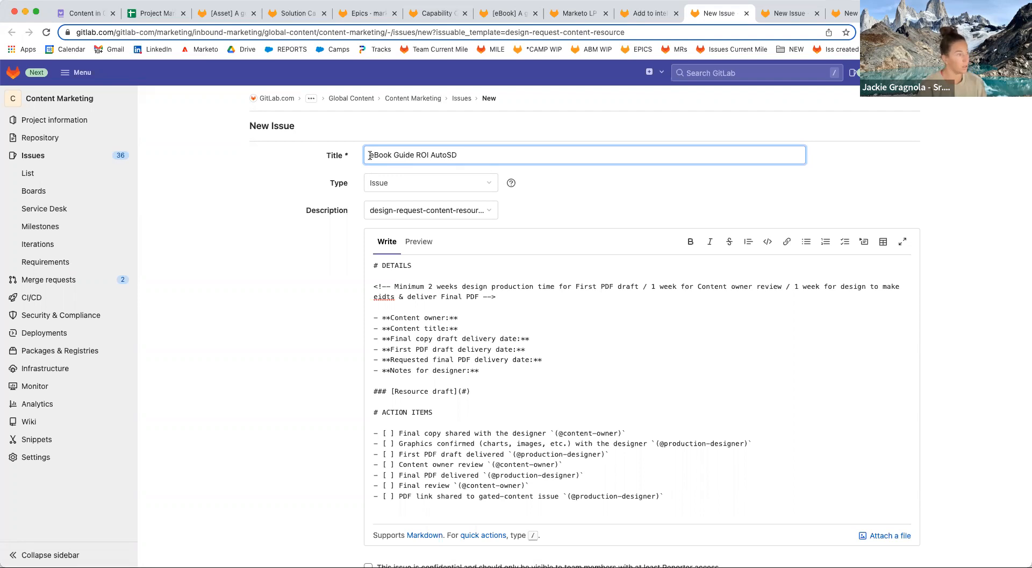
Prefix the title with 'Resource Design:' and create the Resource Design issue.
click(369, 154)
text(Resource Design:)
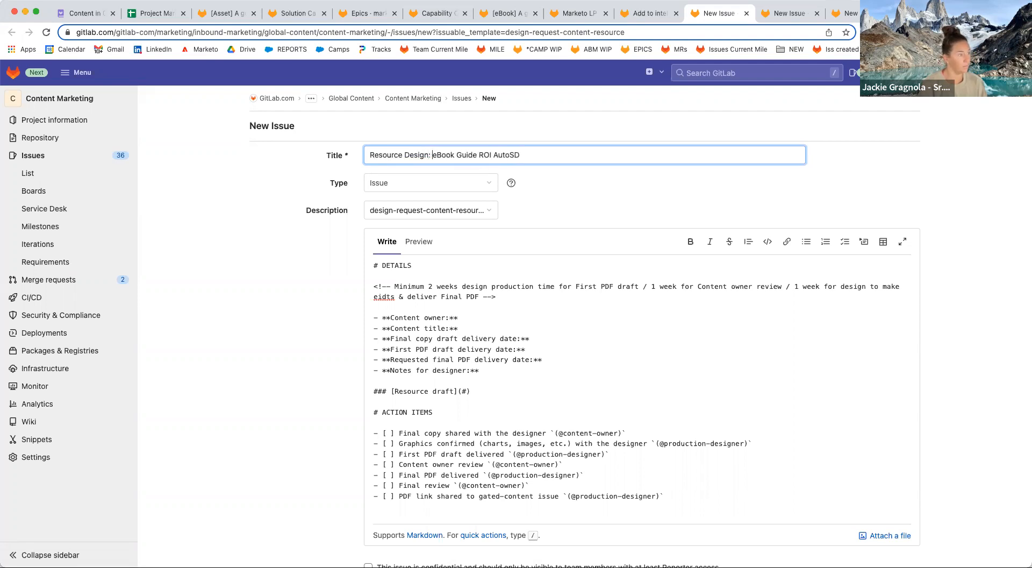
scroll(267, 375, down, 5)
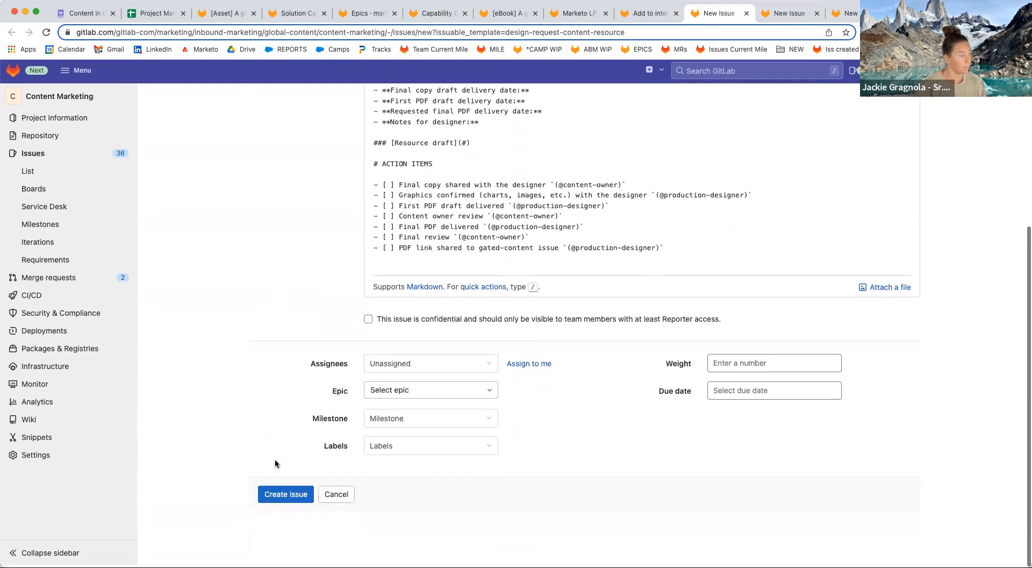
click(286, 495)
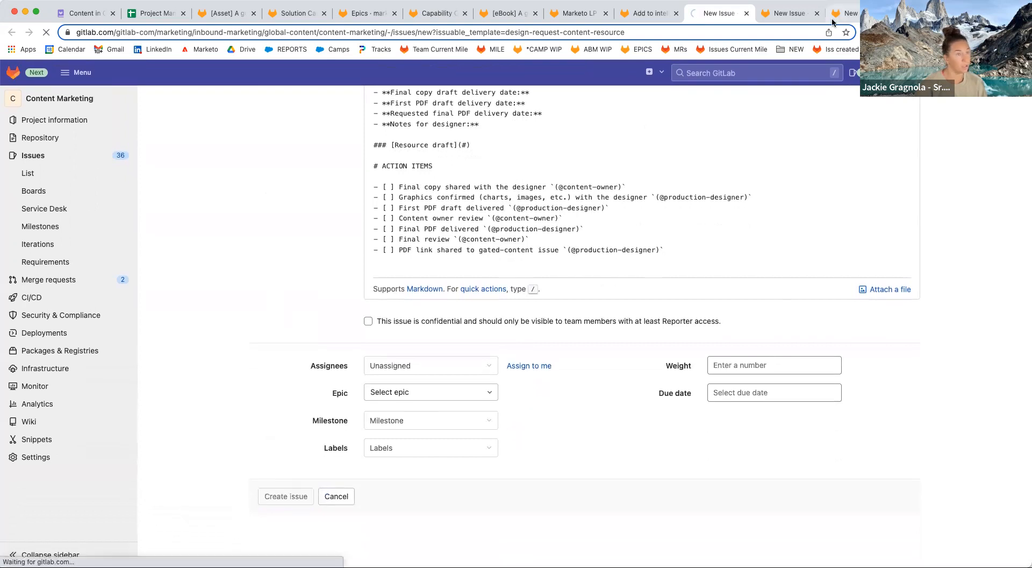
Create the Pathfactory Track issue with the 'Pathfactory Track:' title prefix.
click(789, 15)
scroll(515, 279, up, 5)
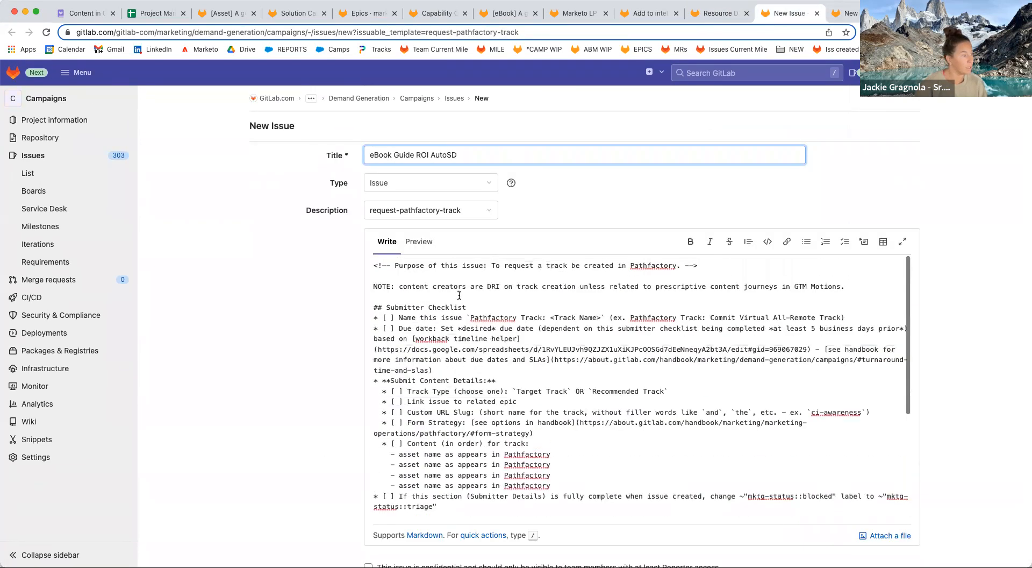
drag(471, 317, 543, 314)
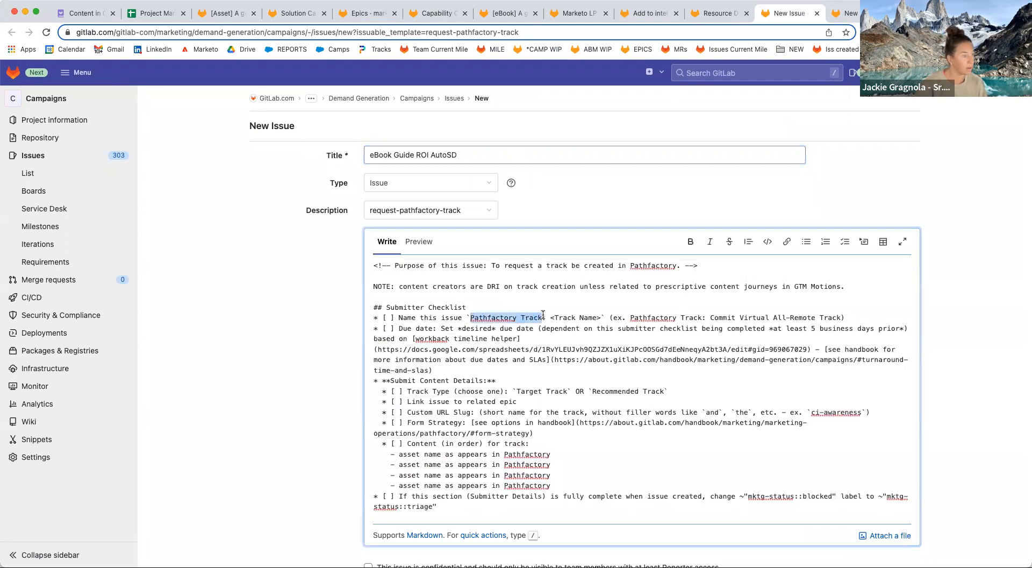
click(366, 155)
text(Pathfactory Track:)
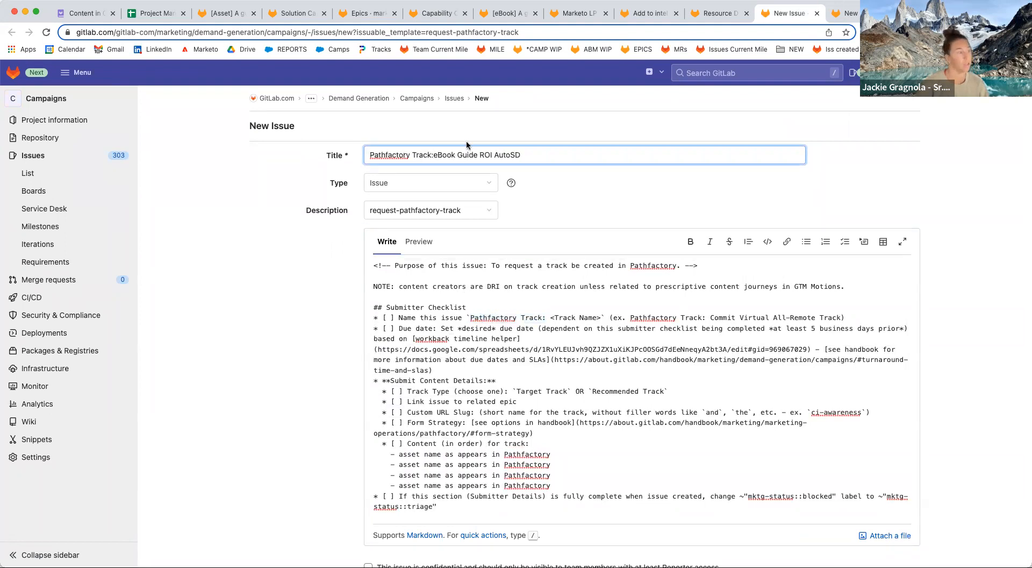
scroll(321, 321, down, 5)
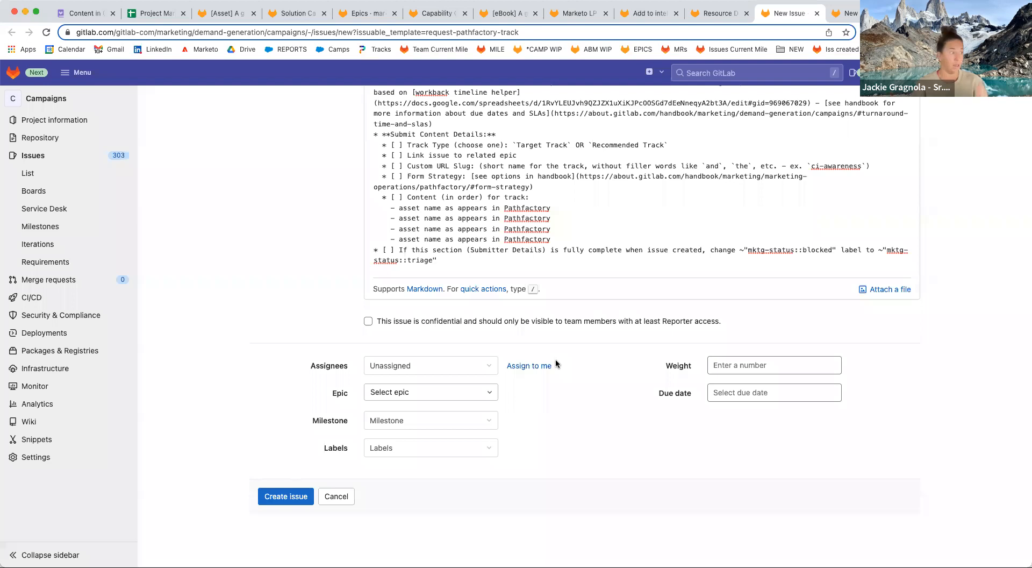
click(292, 501)
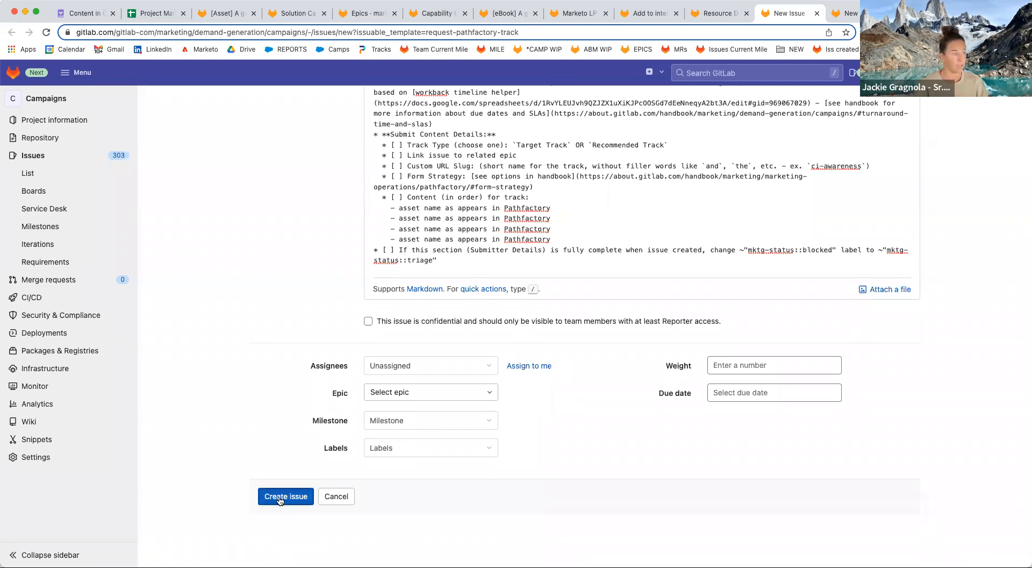
click(301, 505)
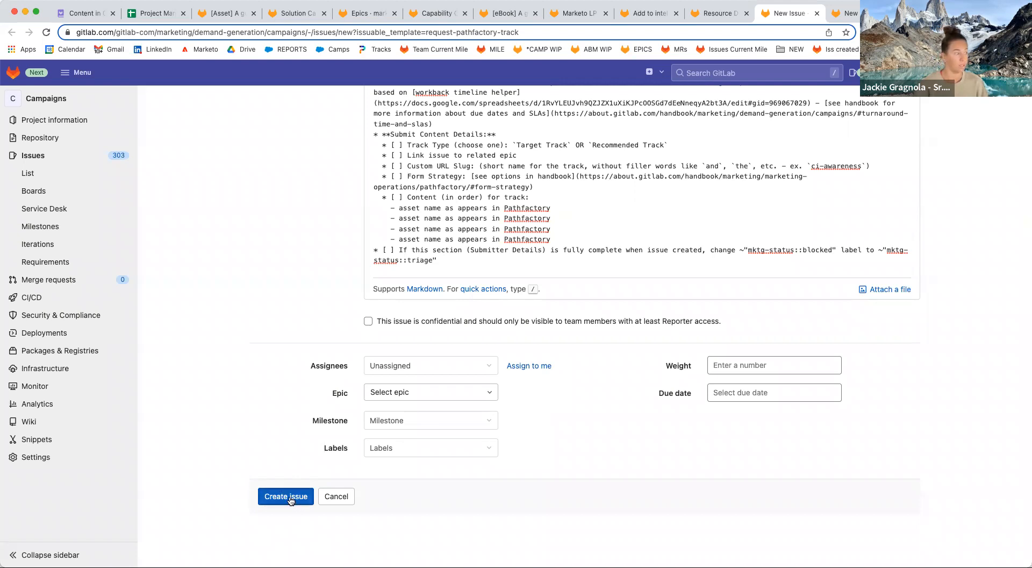
Create the Add to Resources Page issue with its naming prefix, then go to issue #2563.
click(851, 14)
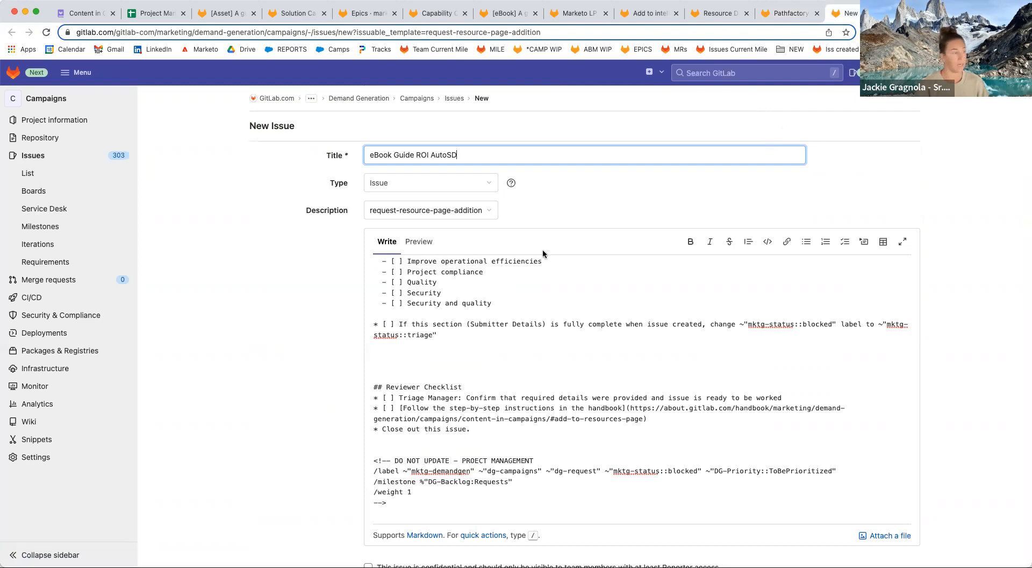
scroll(538, 284, up, 10)
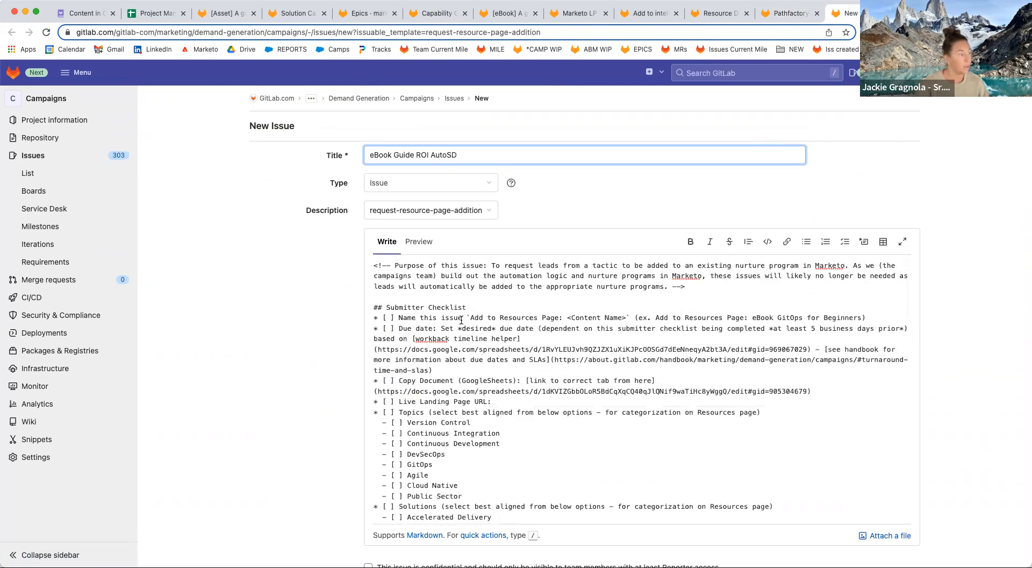
drag(470, 317, 559, 315)
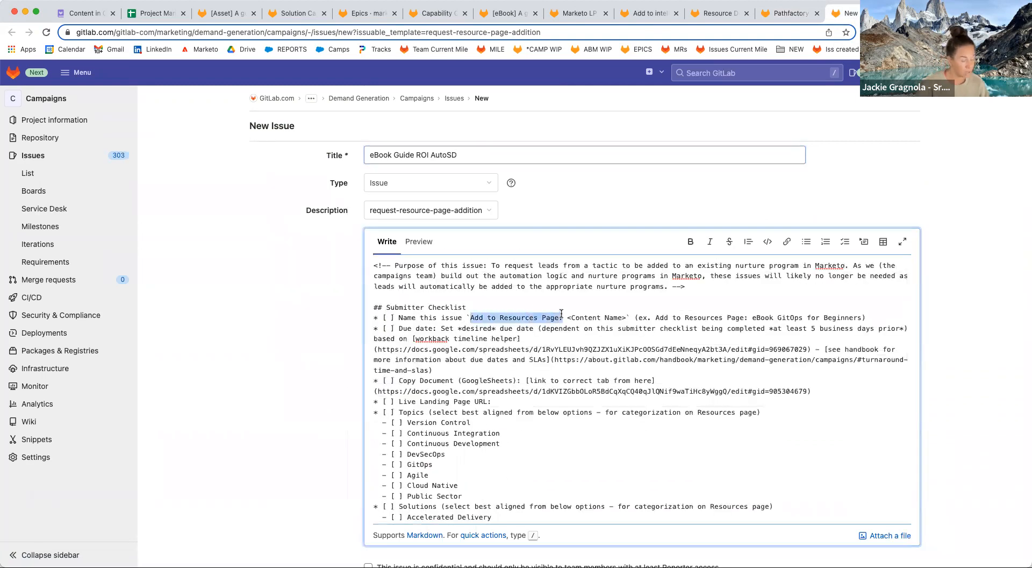
click(372, 154)
text(Add to Resources Page:)
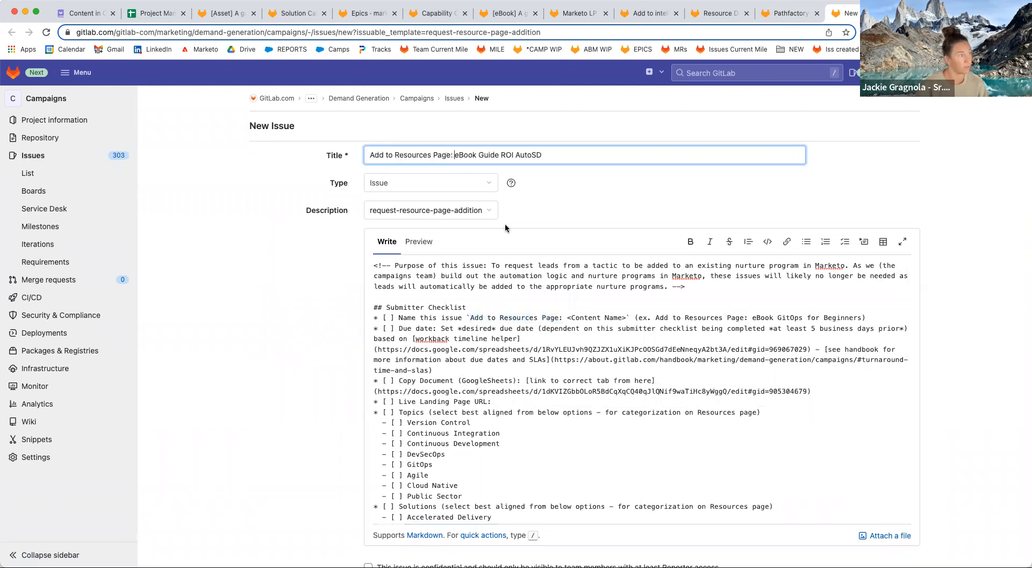
scroll(307, 357, down, 5)
click(285, 494)
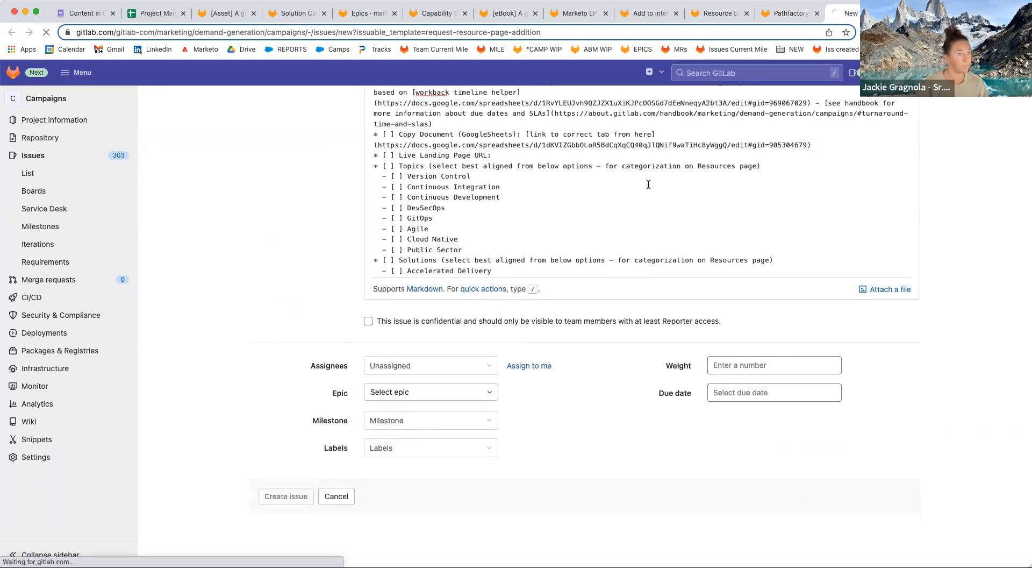
click(576, 14)
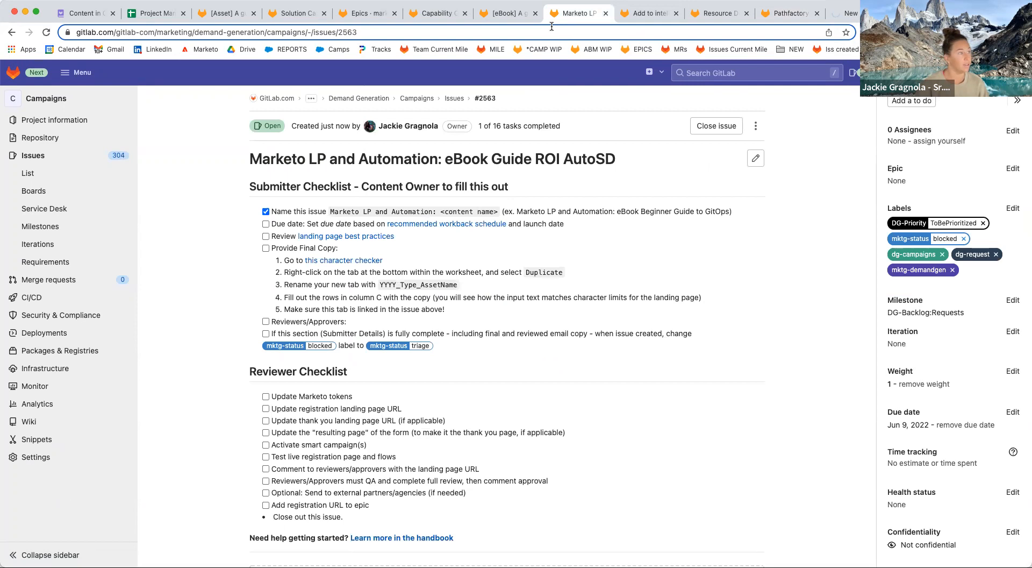
Paste the #2563 and #2564 issue links into the epic's Linked epics box.
click(550, 31)
key(ctrl+c)
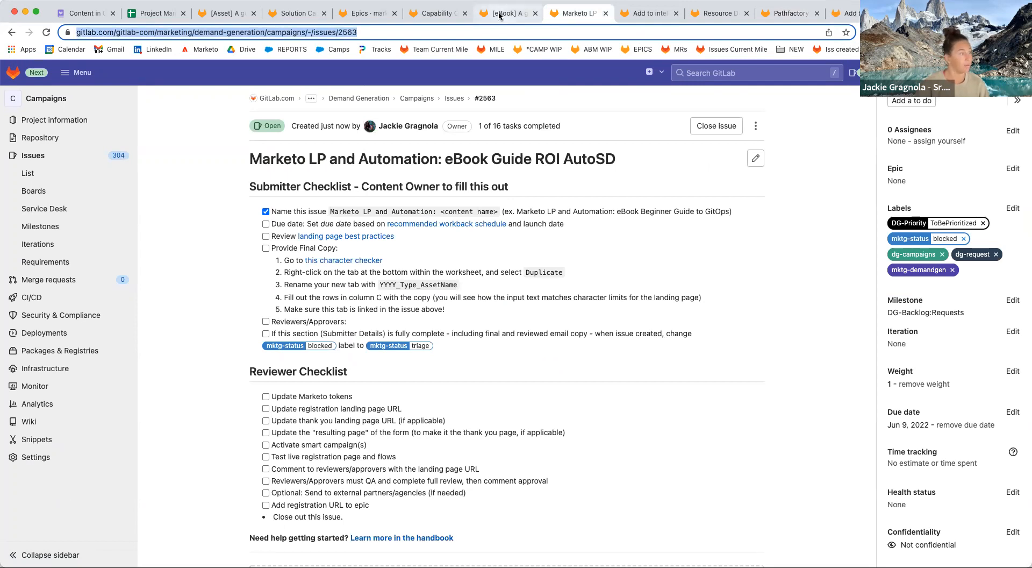
click(499, 13)
scroll(453, 508, down, 5)
click(644, 500)
key(ctrl+v)
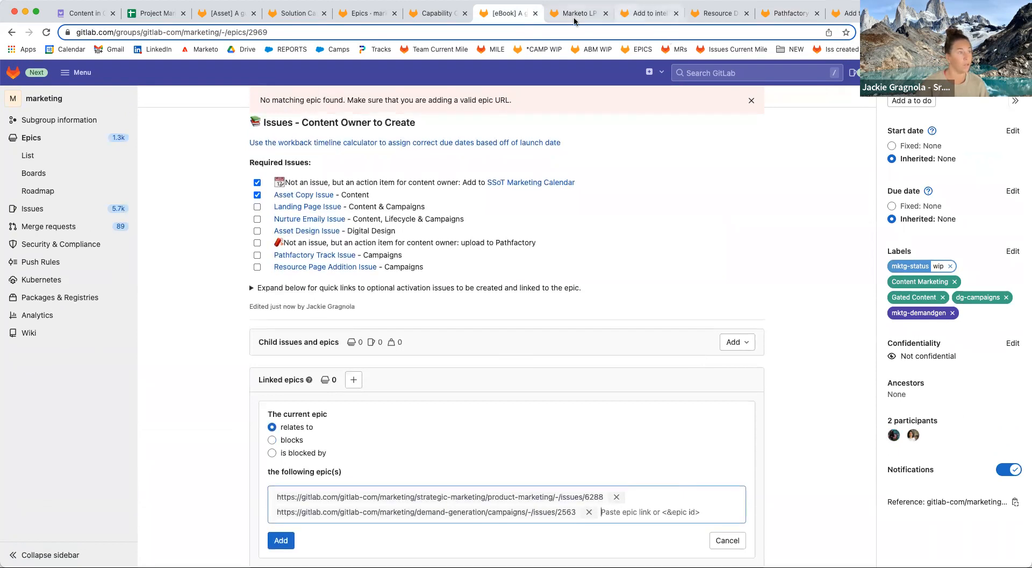
click(648, 13)
click(462, 32)
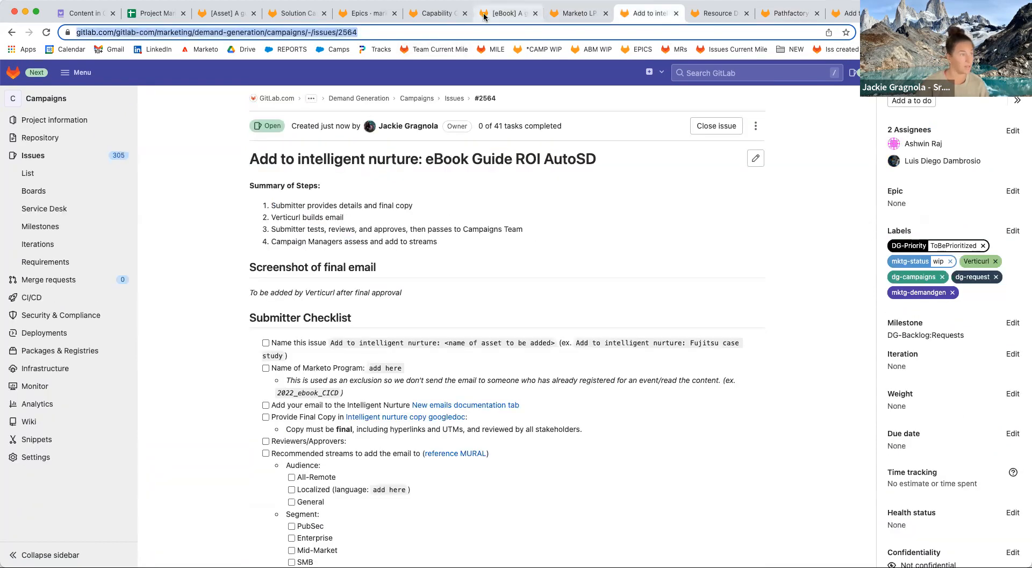
key(ctrl+c)
click(484, 16)
key(ctrl+v)
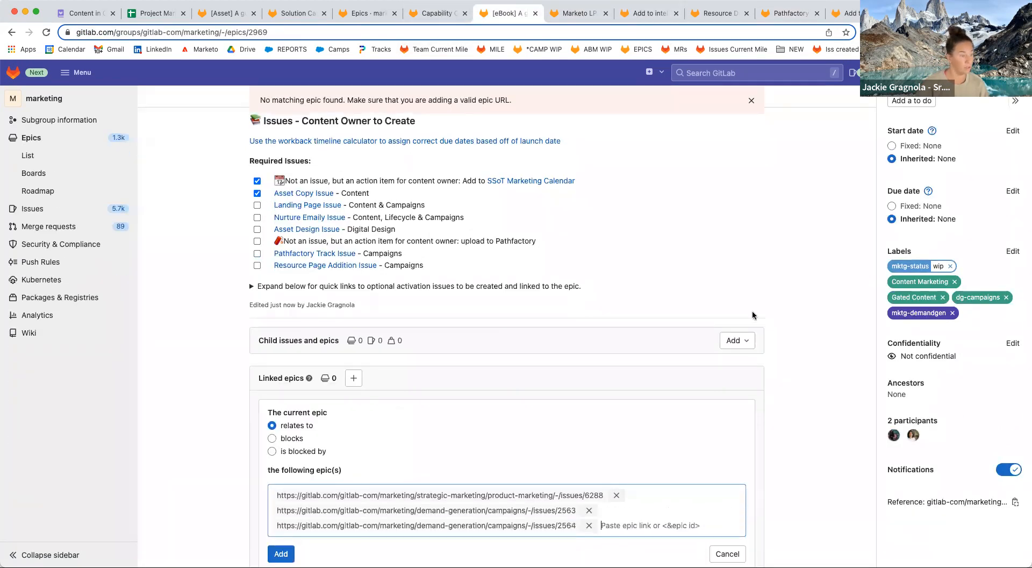
Add the #410 and #2565 issue links to the Linked epics box.
click(714, 13)
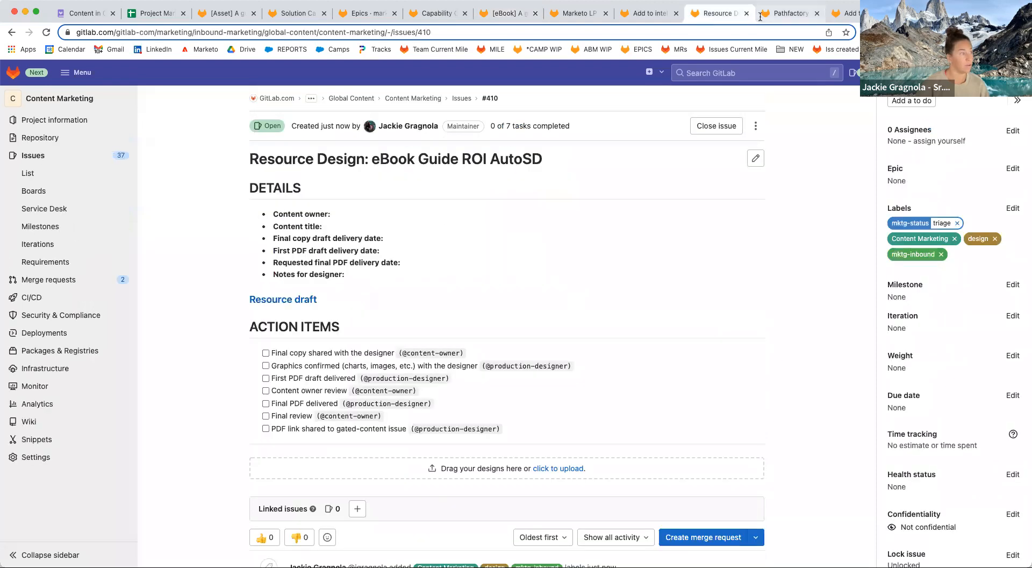
click(626, 32)
key(ctrl+c)
click(505, 14)
key(ctrl+v)
click(788, 13)
click(604, 33)
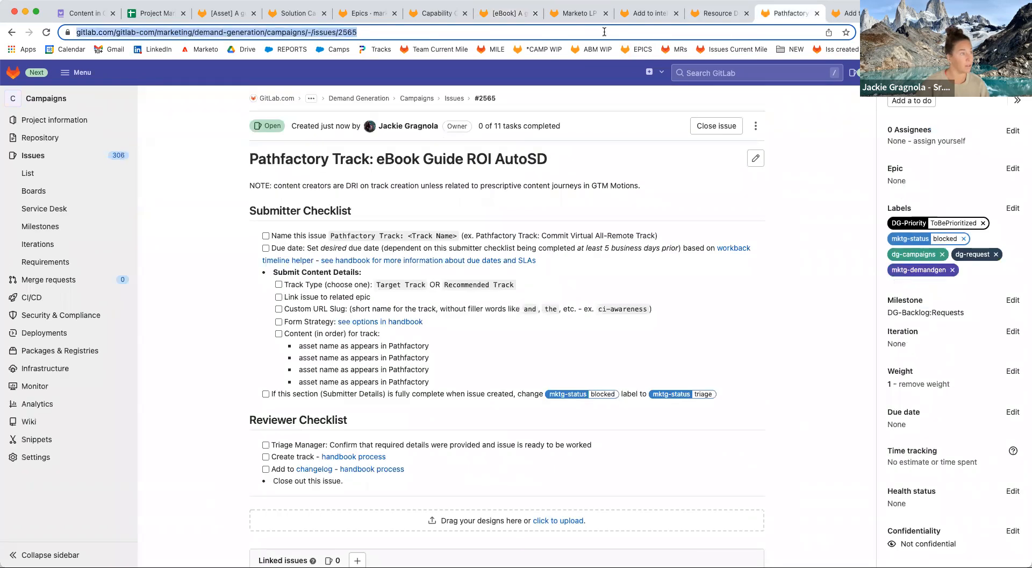
key(ctrl+c)
click(508, 13)
key(ctrl+v)
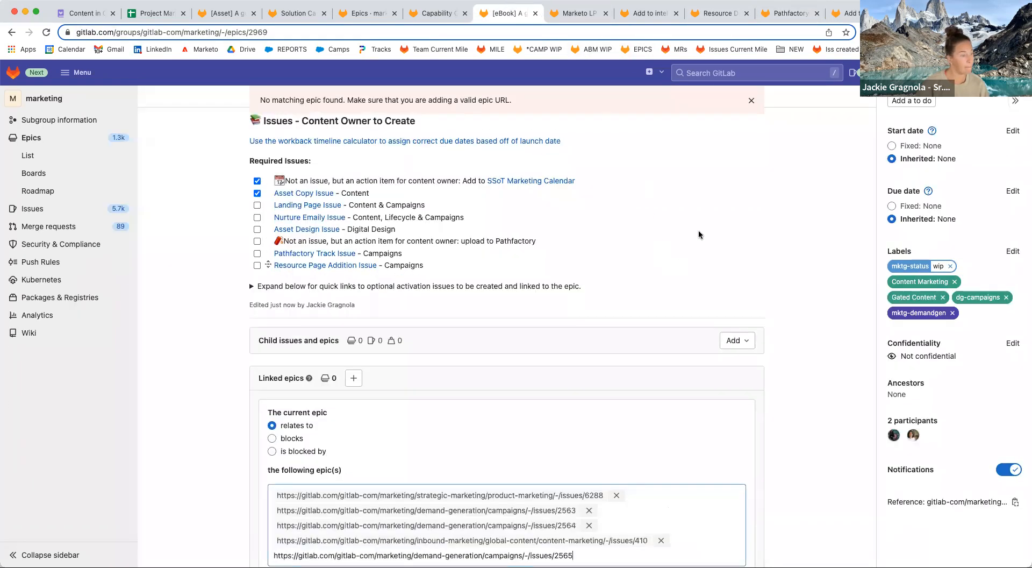
Add the #2566 link and submit, which fails with 'No matching epic found'.
click(836, 14)
click(533, 32)
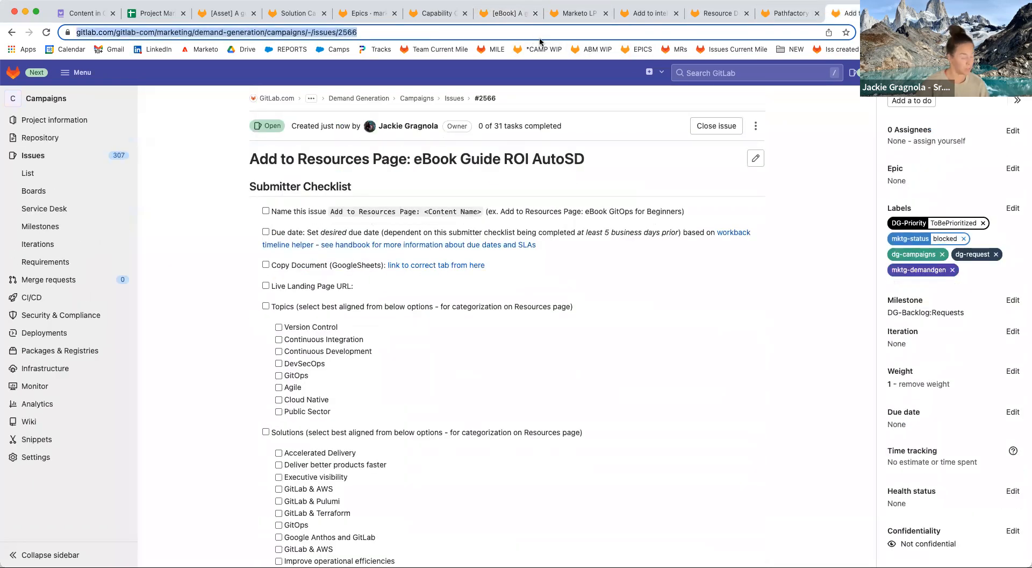
key(ctrl+c)
click(508, 12)
key(ctrl+v)
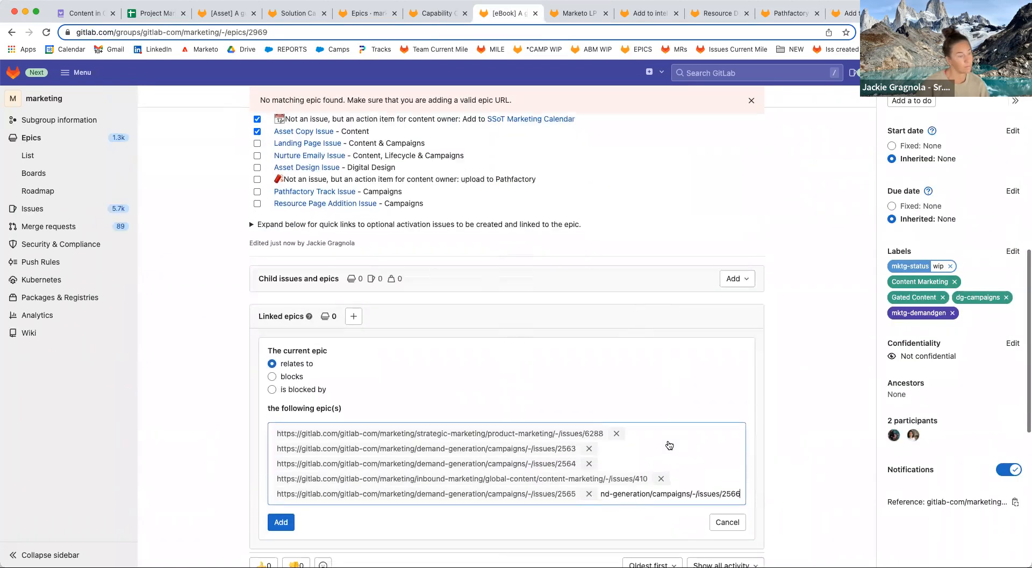
click(284, 491)
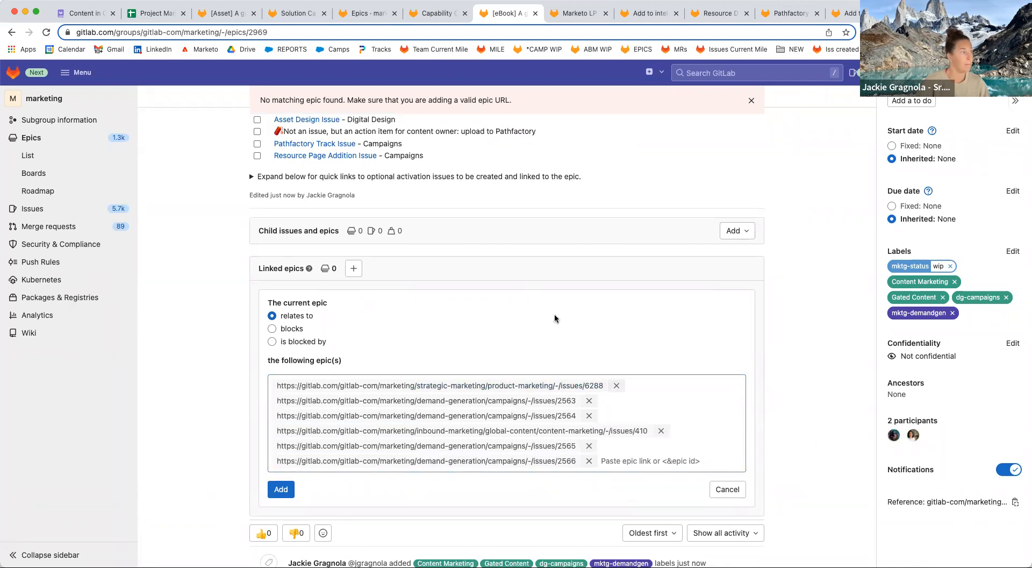
scroll(595, 308, up, 15)
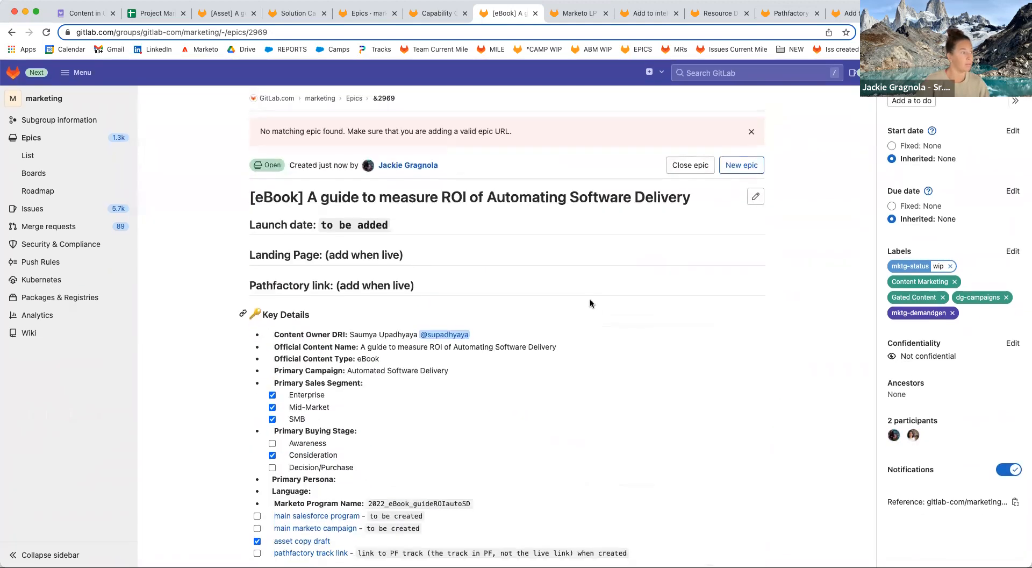
scroll(543, 410, down, 15)
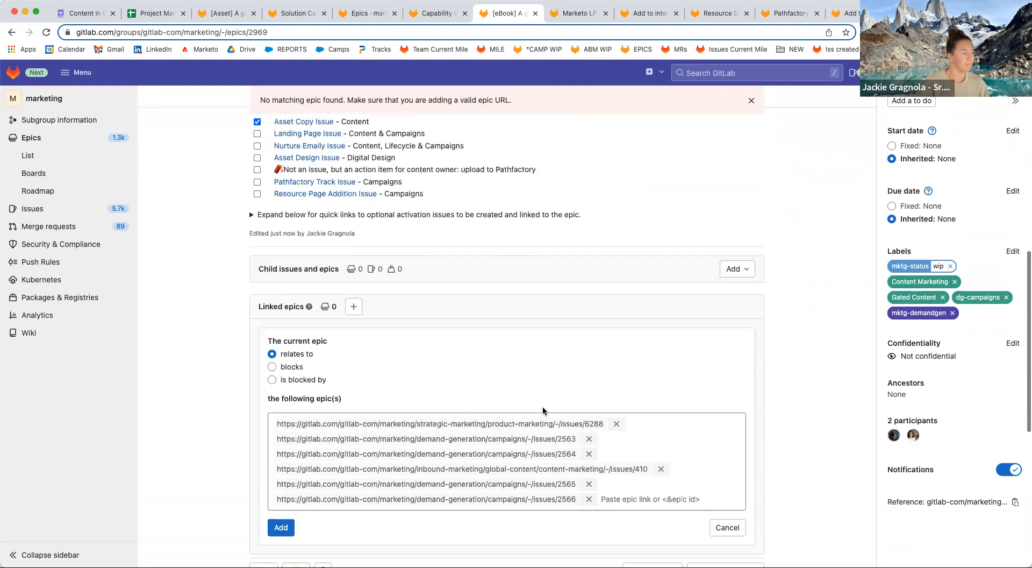
scroll(543, 406, down, 2)
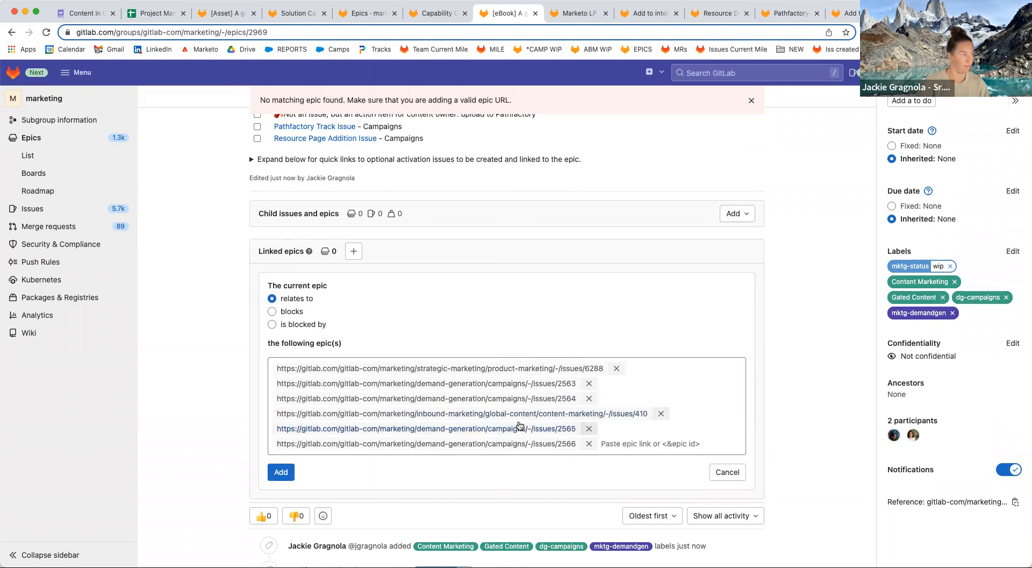
scroll(383, 297, down, 3)
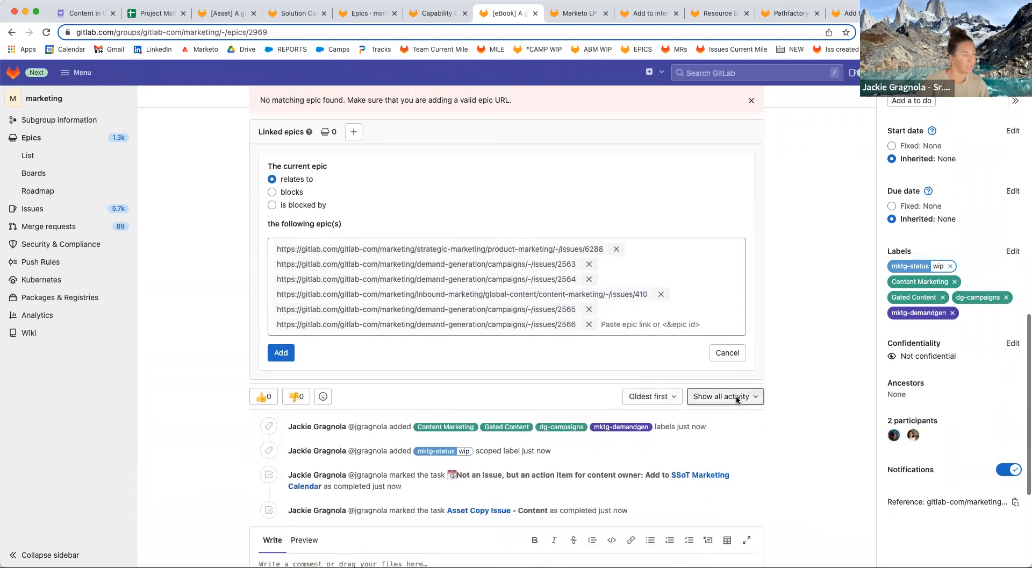
scroll(724, 361, up, 1)
Start adding an existing child issue with the #2563 link, discarding the failed Linked epics form.
click(742, 165)
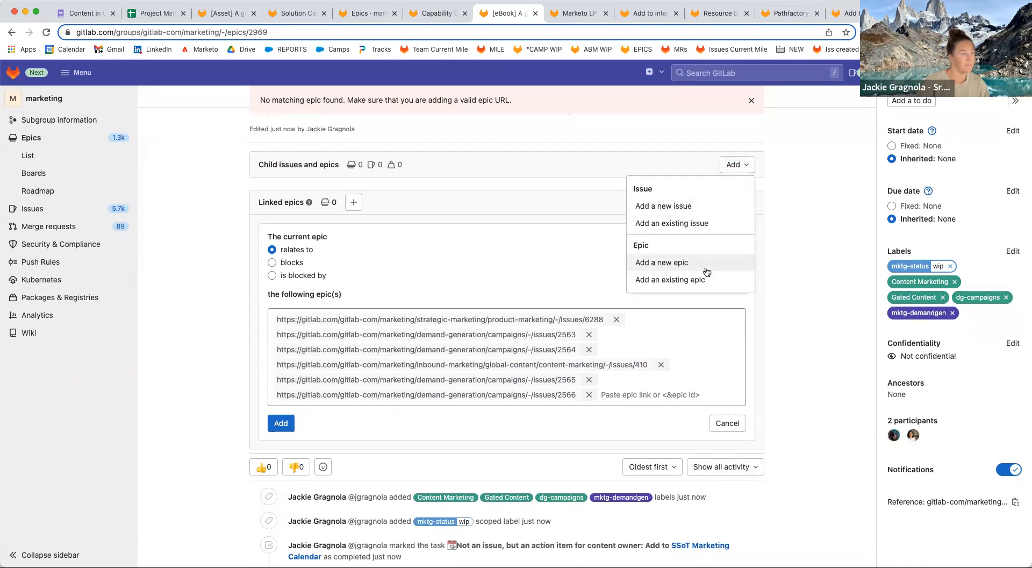
click(698, 224)
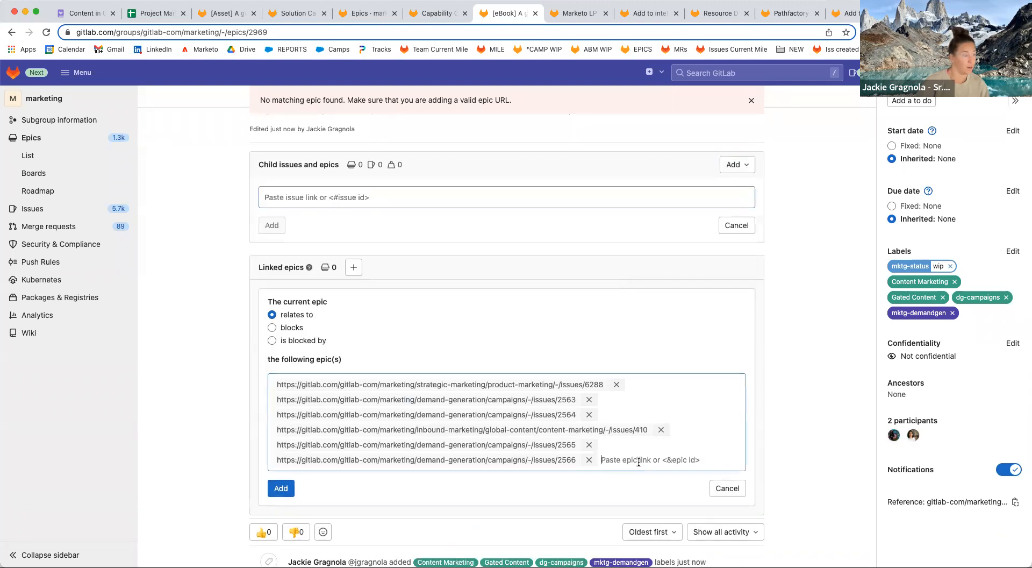
click(343, 196)
click(554, 13)
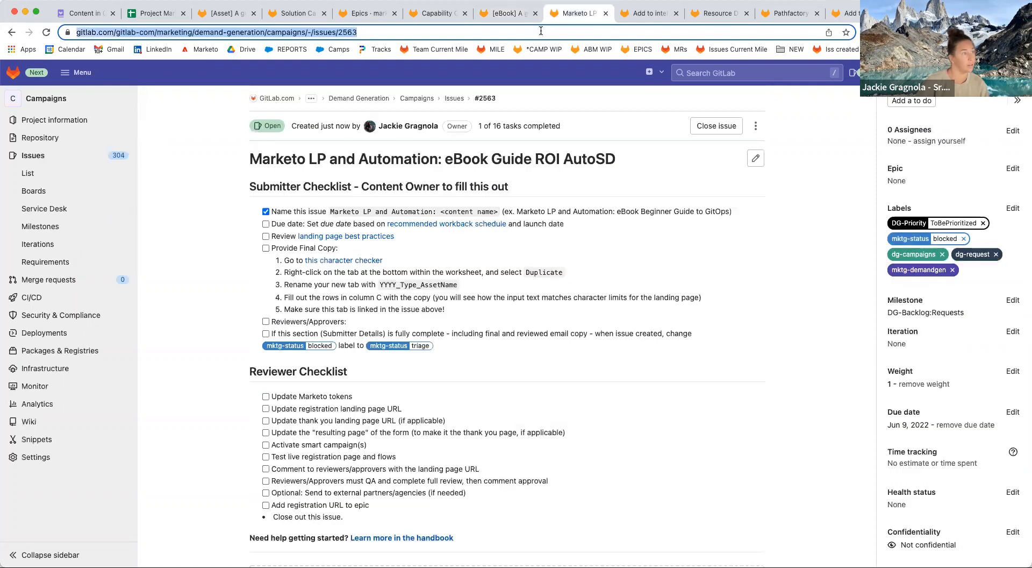
click(548, 31)
key(super+c)
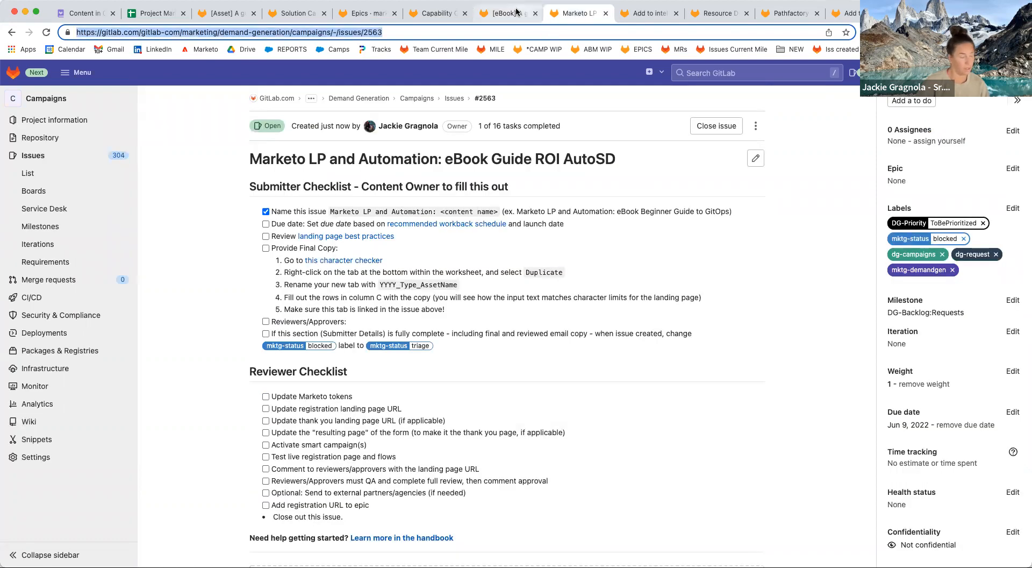
click(502, 18)
click(427, 199)
key(super+v)
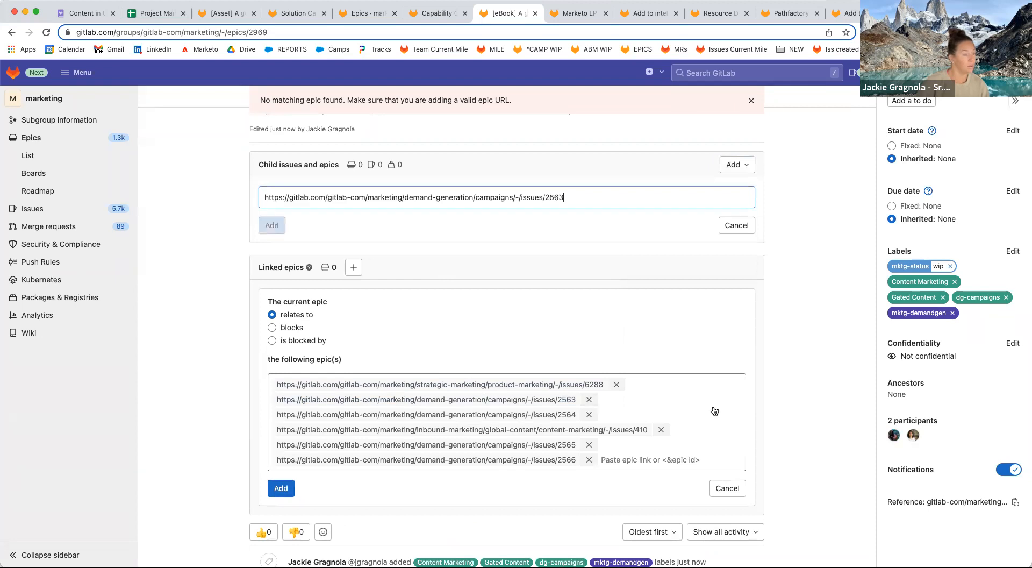
click(727, 488)
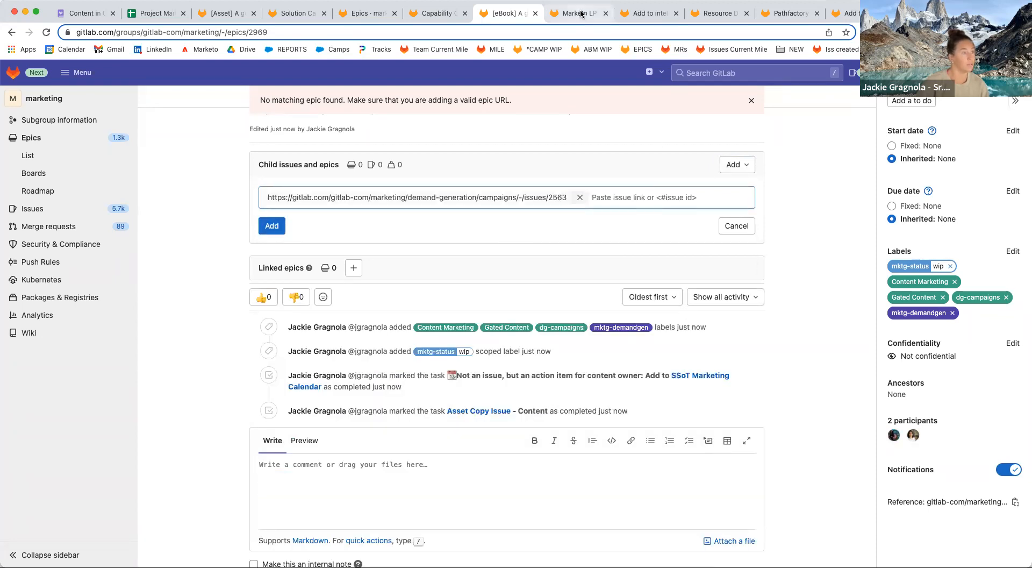
Add the #2564 and #410 issue links to the child issue field.
click(577, 13)
click(648, 13)
click(491, 34)
key(super+a)
key(super+c)
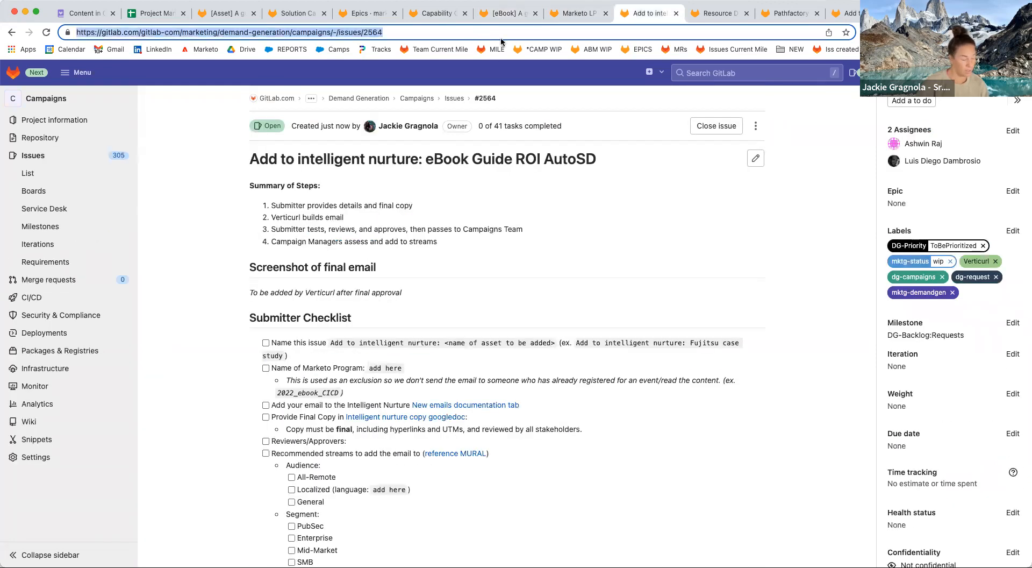
click(508, 13)
key(super+v)
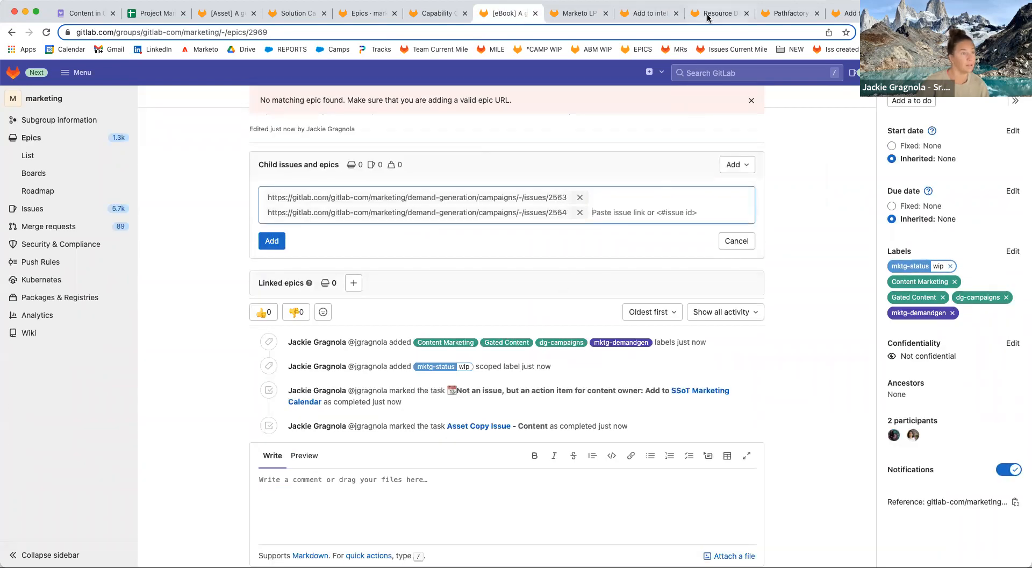
click(717, 13)
click(558, 34)
key(super+a)
key(super+c)
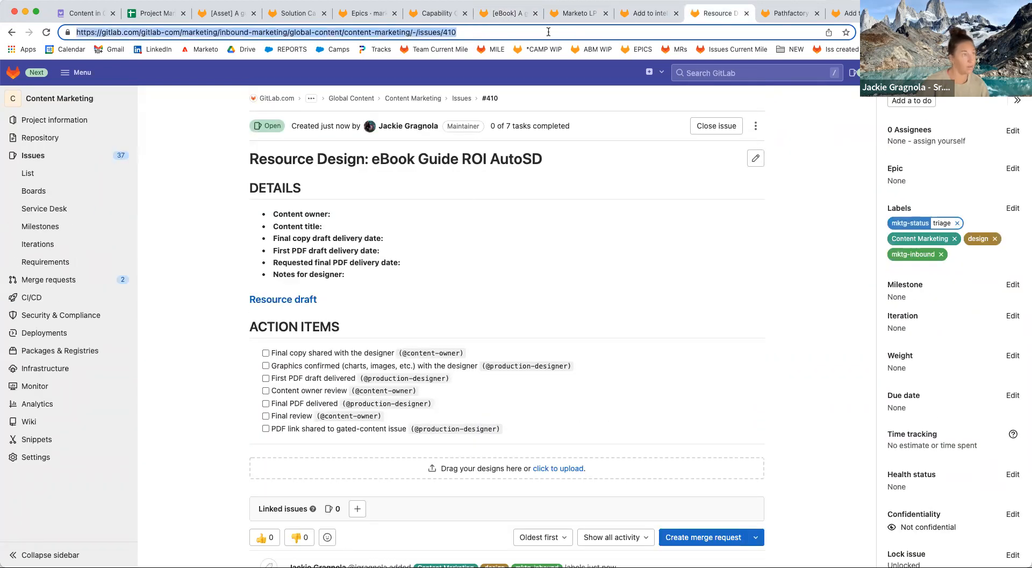
click(508, 13)
key(super+v)
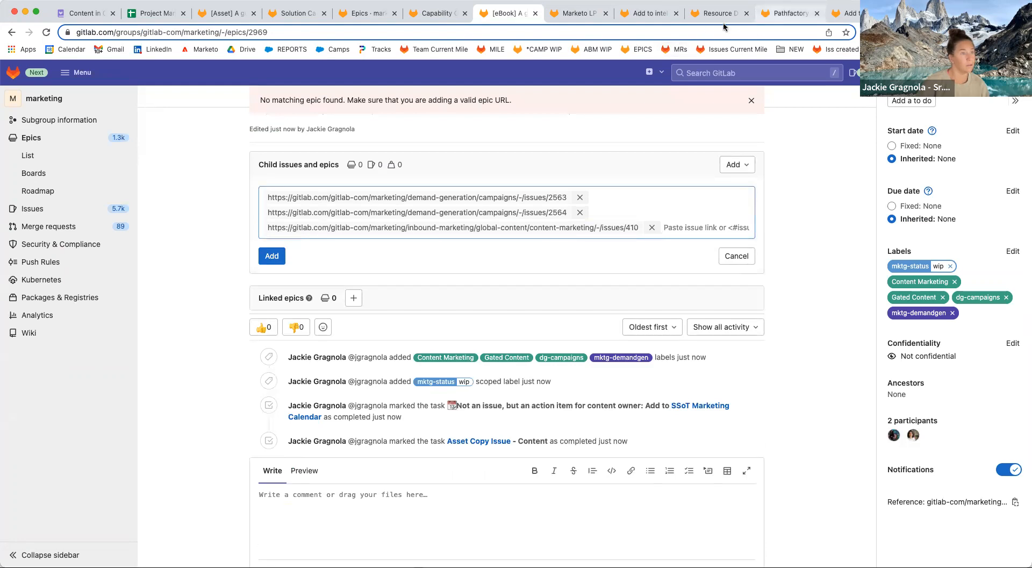
Add the #2565 and #2566 issue links to the child issue field.
click(787, 13)
click(610, 33)
key(super+c)
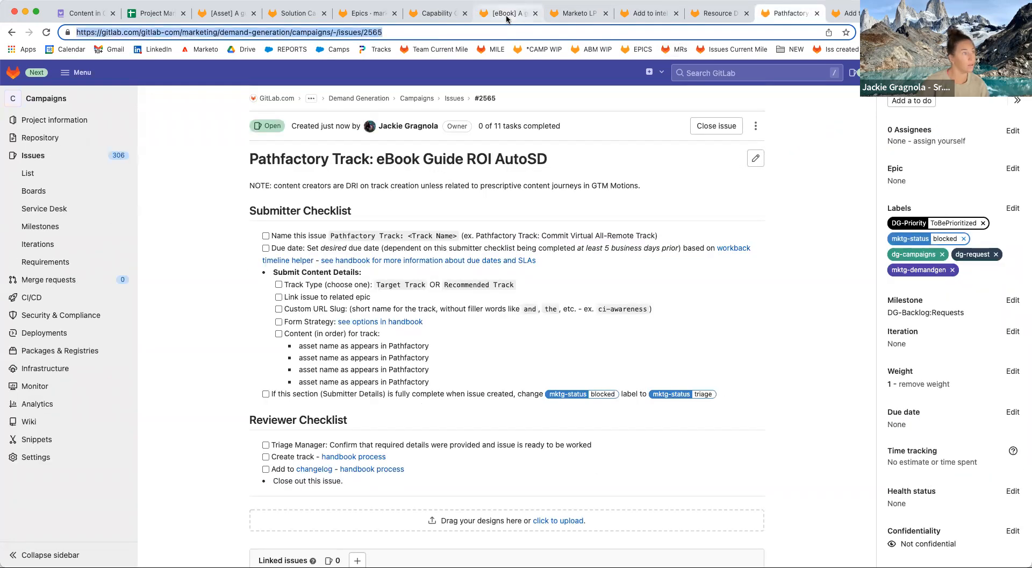
click(508, 13)
key(super+v)
click(841, 13)
key(super+c)
click(516, 13)
key(super+v)
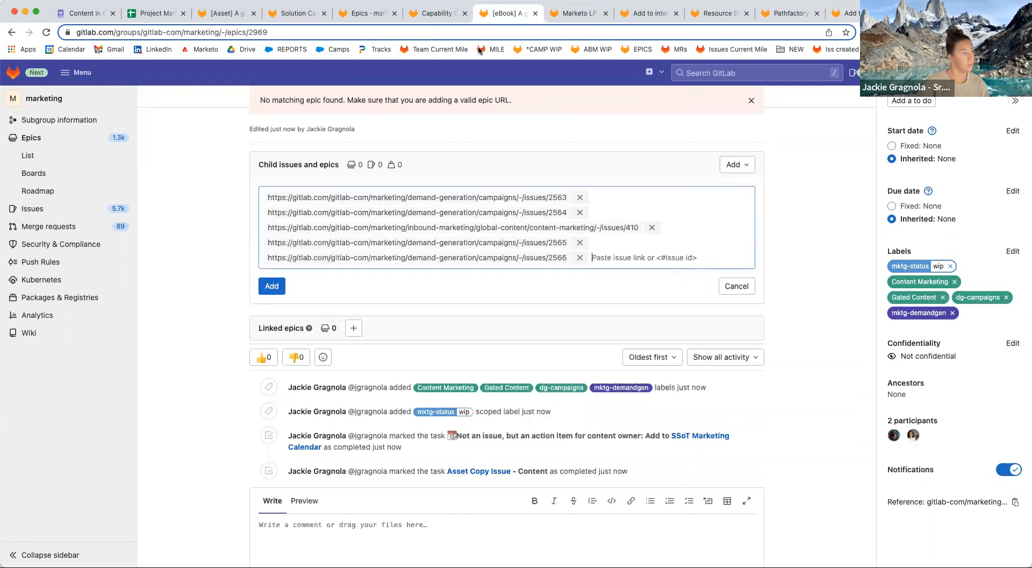
Add the asset issue #6288 link and submit all six as child issues.
click(226, 13)
click(253, 32)
key(super+c)
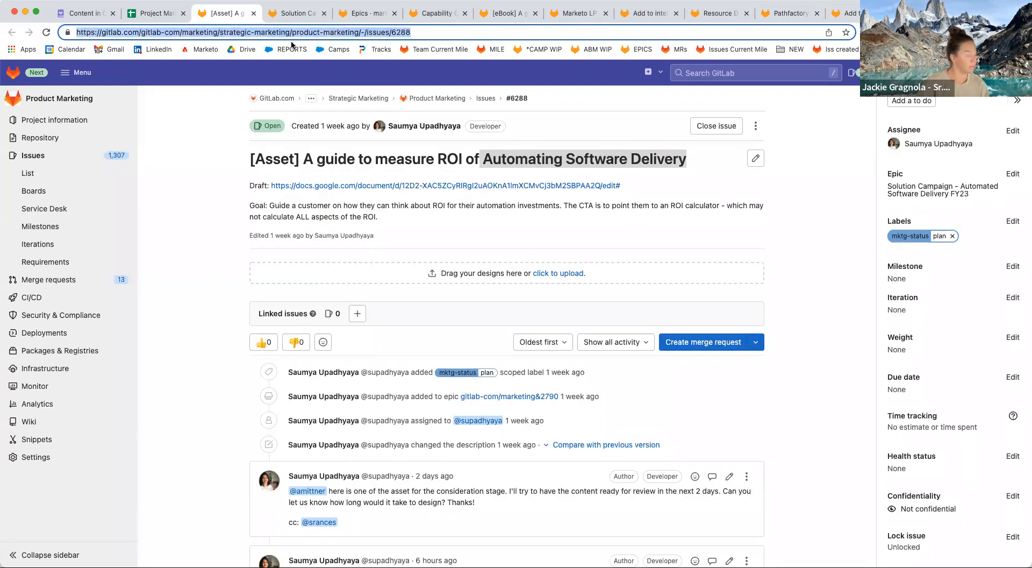
click(508, 13)
key(super+v)
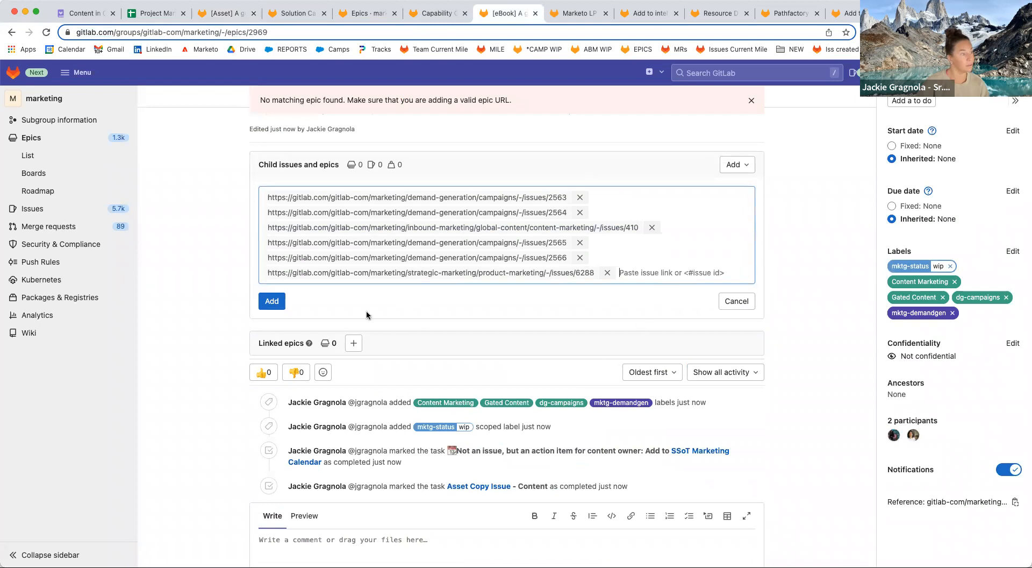
key(Return)
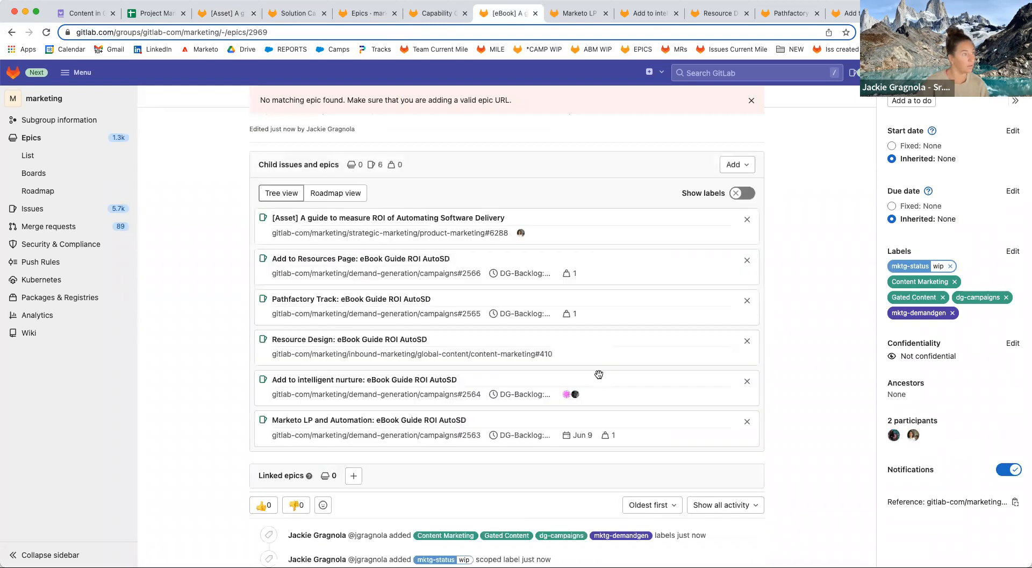
Tick the Landing Page, Nurture Email, Asset Design, Pathfactory Track and Resource Page Addition checklist items.
scroll(488, 271, up, 2)
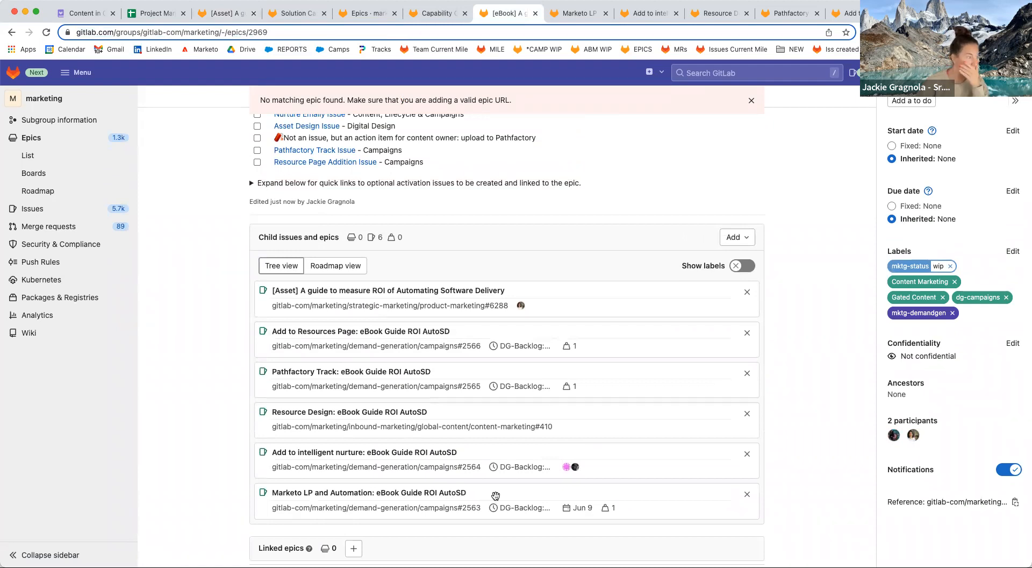
scroll(449, 161, up, 1)
click(257, 153)
click(258, 166)
click(257, 178)
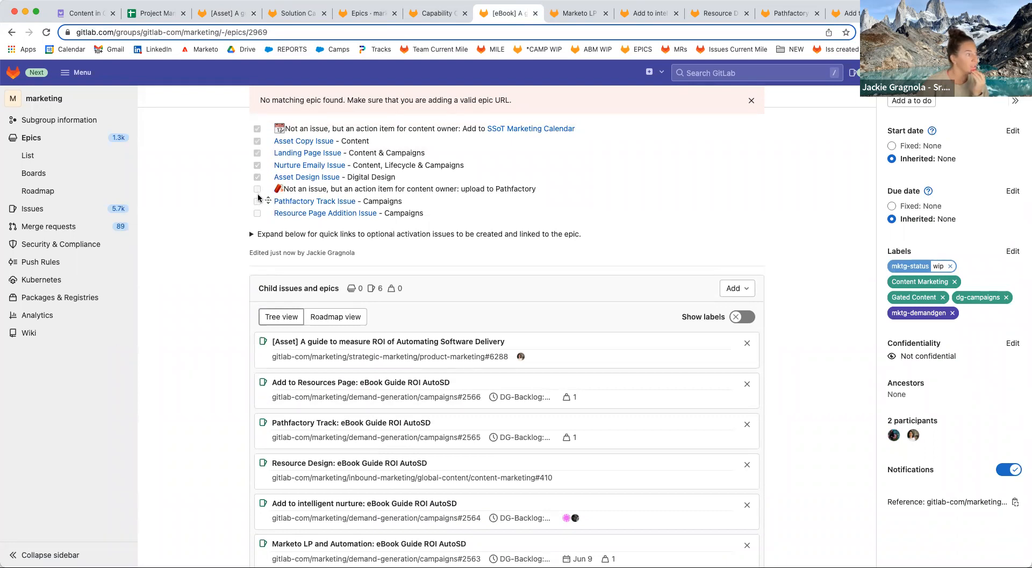
click(256, 201)
click(258, 213)
scroll(403, 237, up, 1)
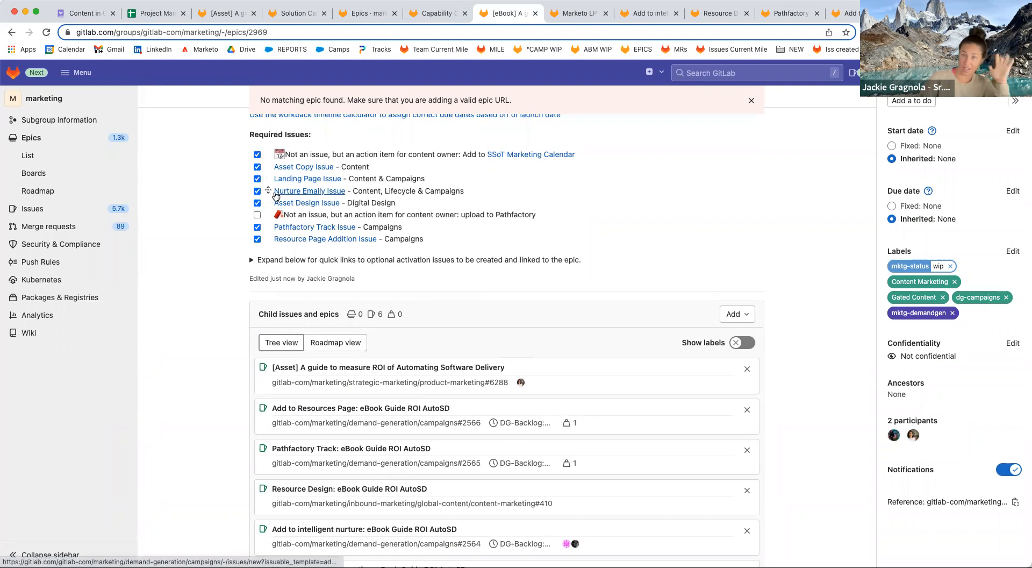
scroll(376, 191, up, 1)
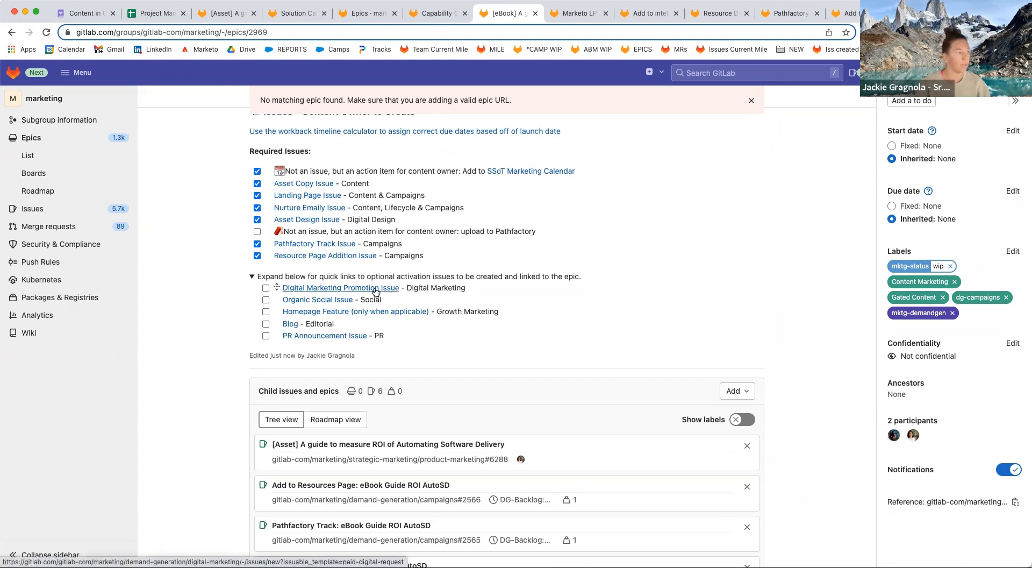
Open the Digital Marketing Promotion issue form with the paid-digital-request template and focus its title.
super+click(375, 291)
super+click(351, 301)
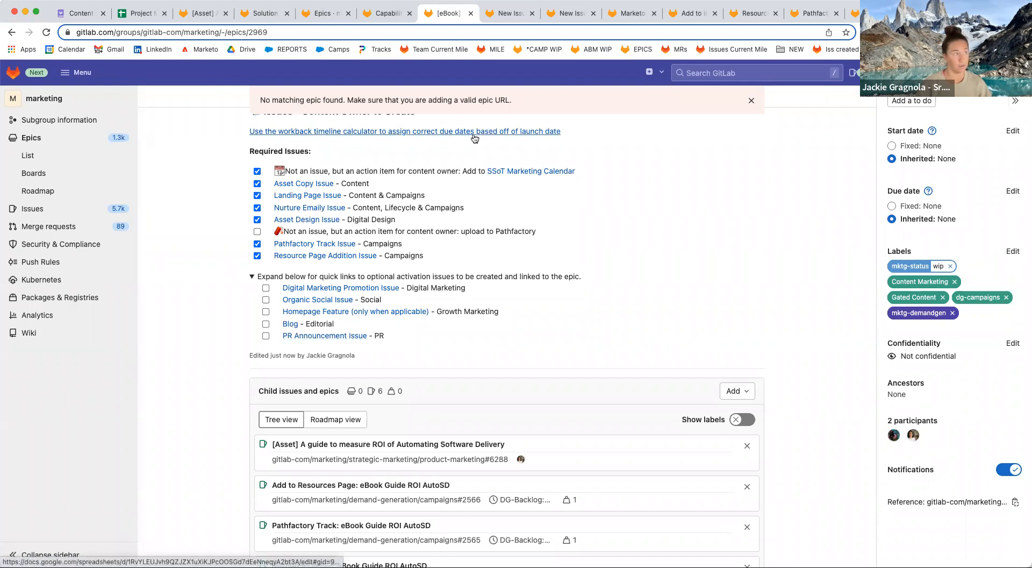
click(505, 14)
click(445, 163)
scroll(474, 354, up, 15)
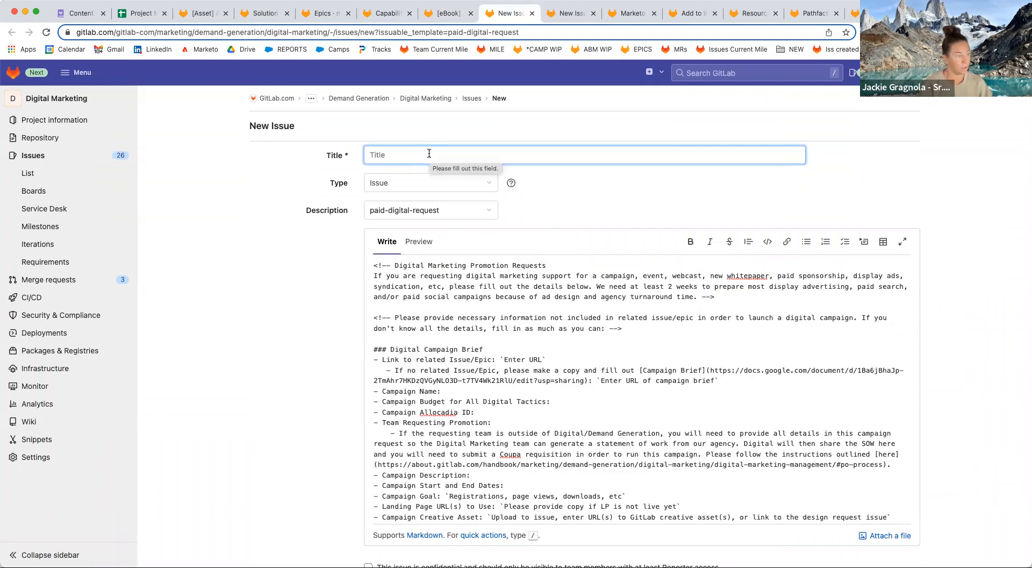
Edit the title prefix to read 'Paid Digital:'.
text(Digital Promotion:)
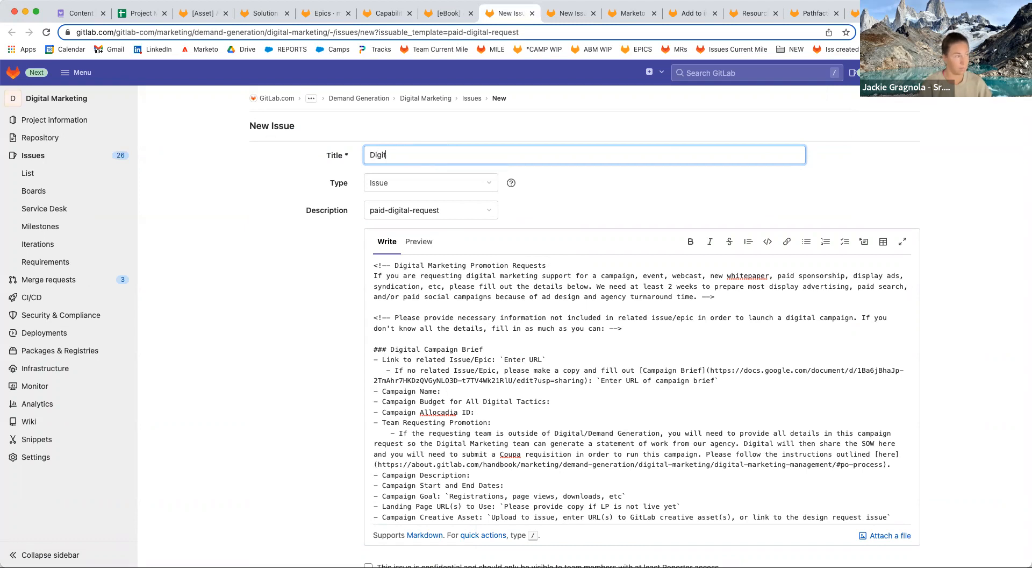
click(391, 154)
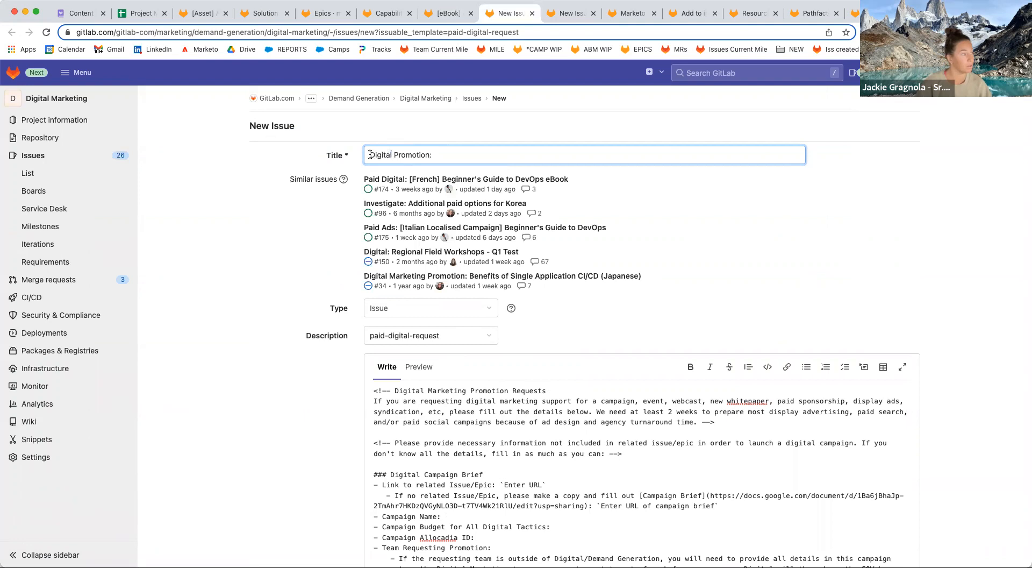
click(370, 155)
text(Paid)
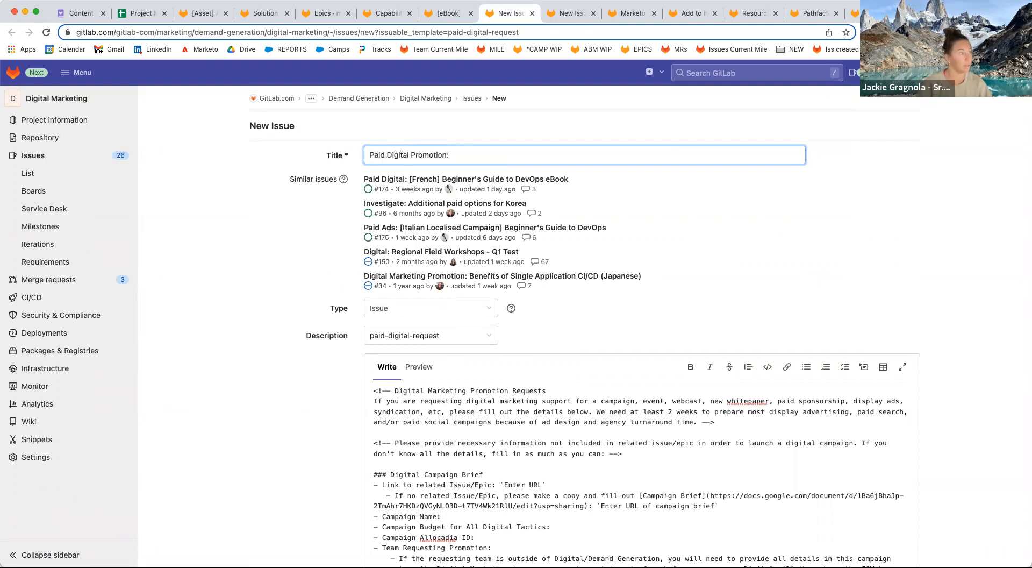
key(shift+super+Right)
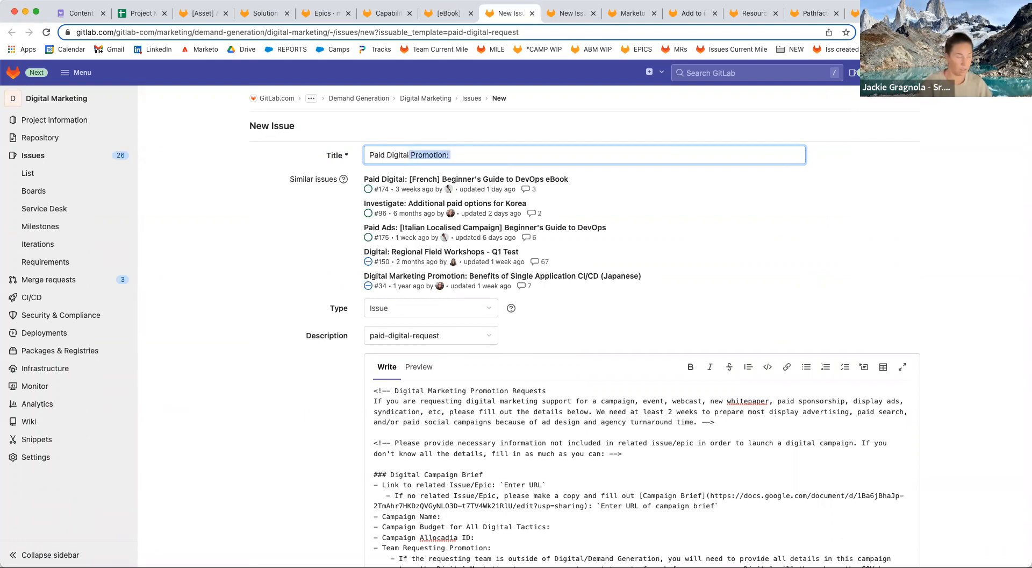
text(:)
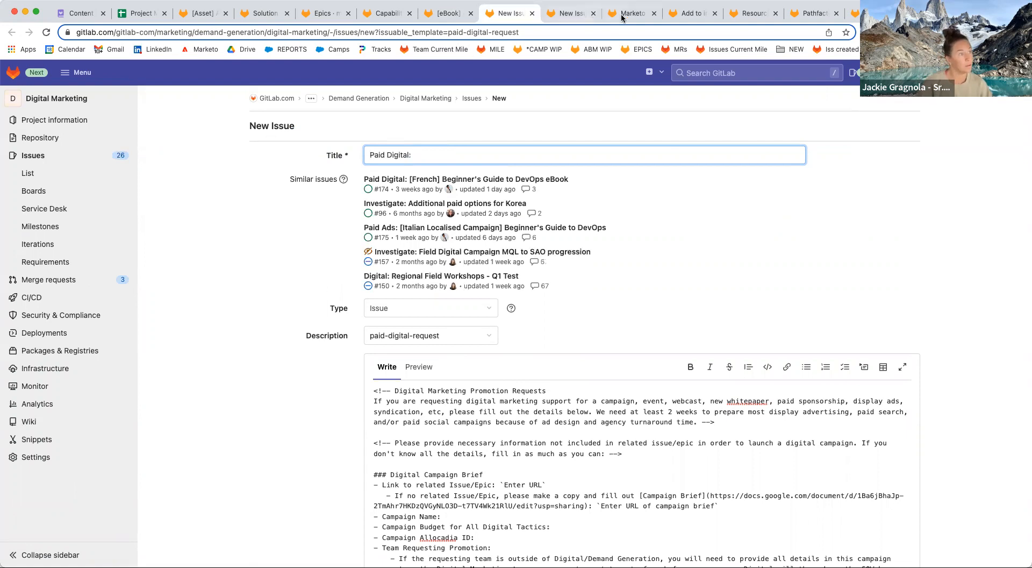
Add 'eBook Guide ROI AutoSD' to the title and create the Paid Digital issue.
click(689, 13)
drag(421, 159, 613, 158)
key(ctrl+c)
click(501, 13)
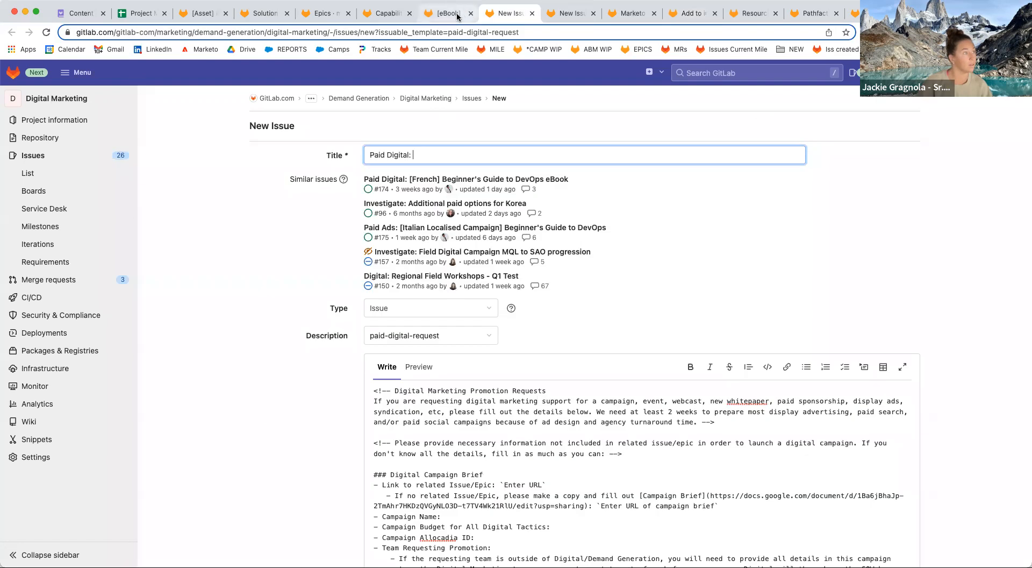
key(ctrl+v)
scroll(315, 399, down, 5)
scroll(316, 400, down, 4)
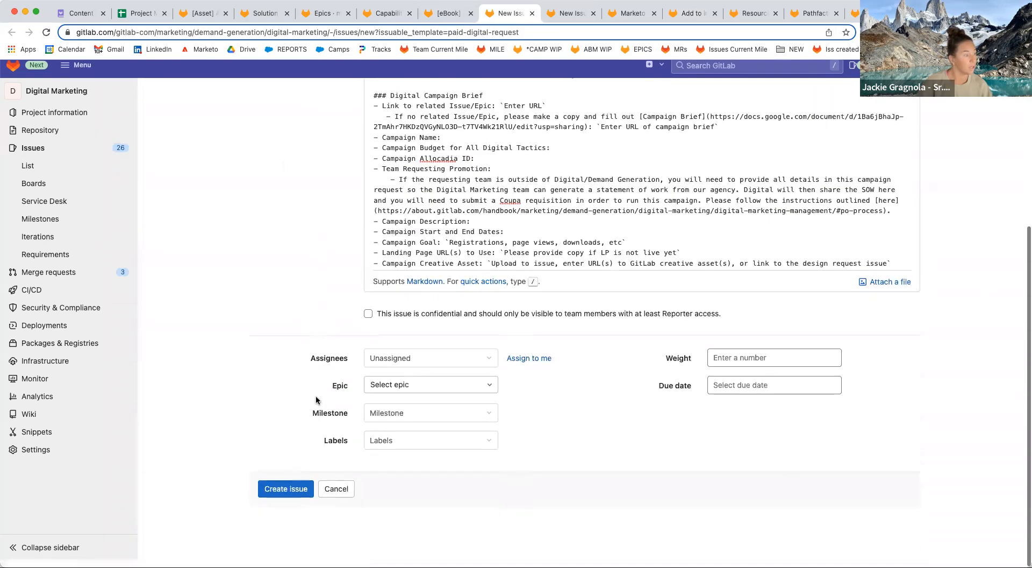
click(286, 496)
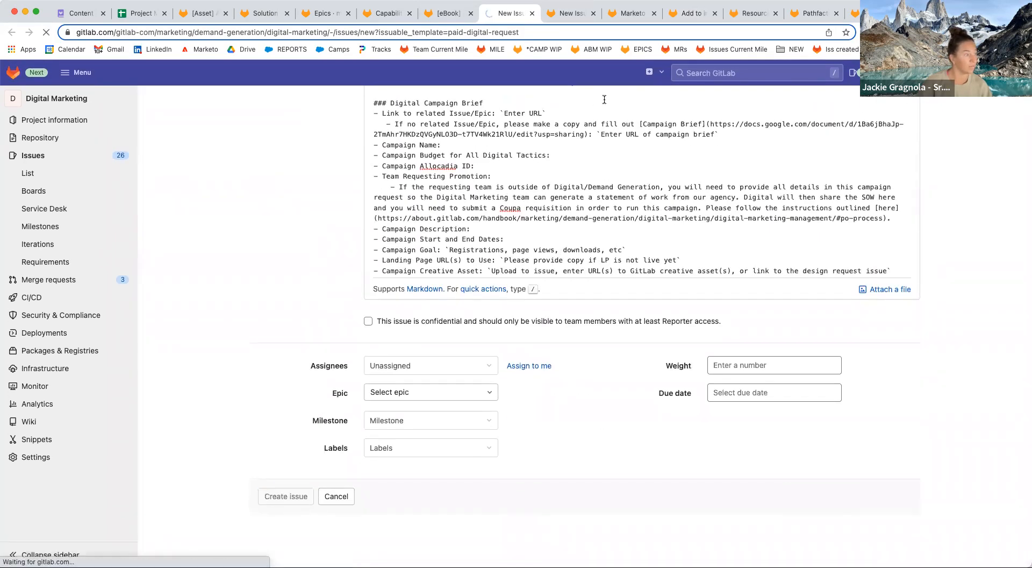
Put the eBook name 'eBook Guide ROI AutoSD' into the organic social issue's title.
click(564, 13)
click(418, 153)
key(ctrl+v)
Prefix the title with 'Organic Social', create the issue, and bring up the workback schedule sheet.
scroll(437, 320, up, 10)
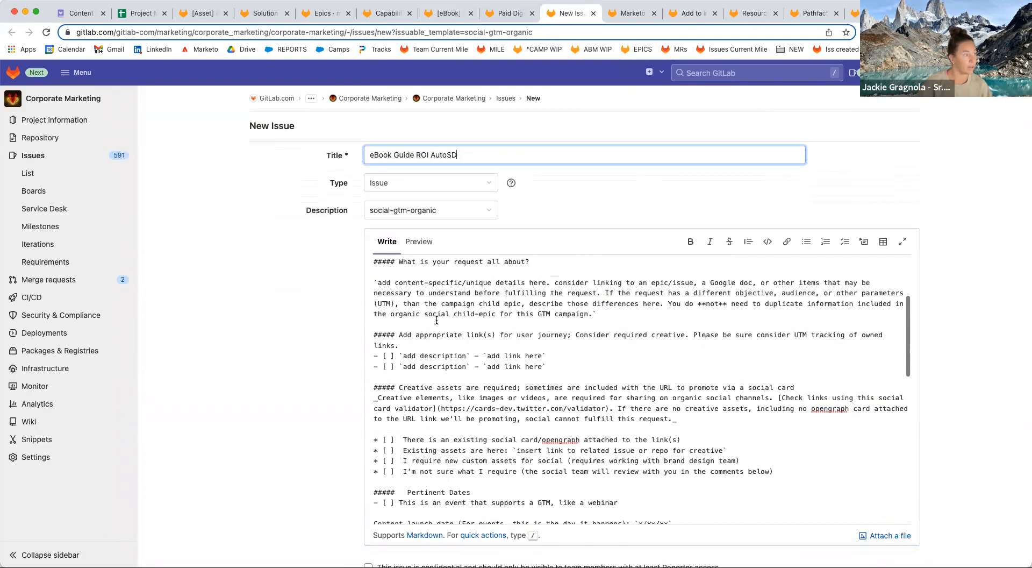
scroll(436, 321, up, 3)
click(370, 154)
text(Organic Social:)
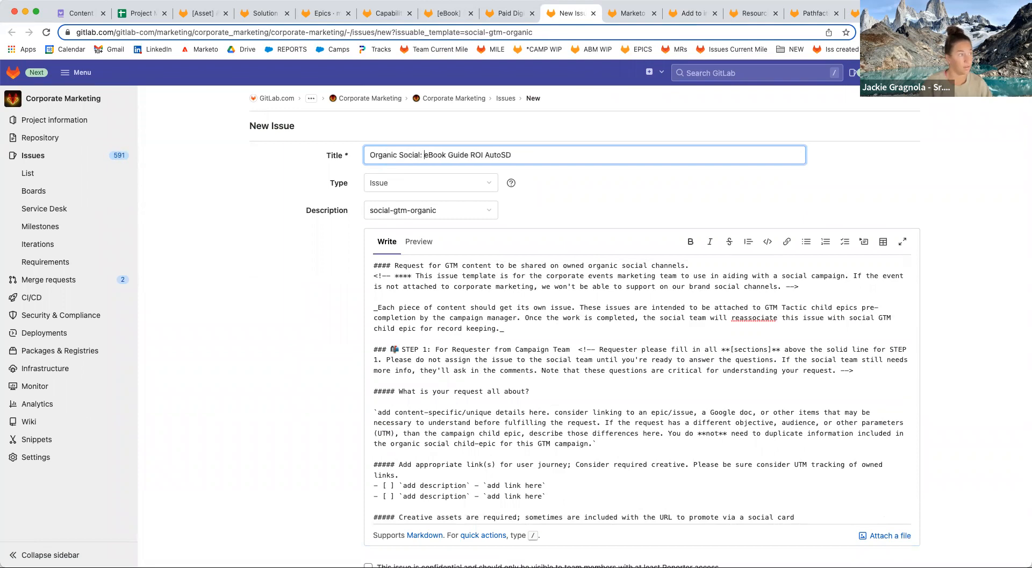
scroll(322, 367, down, 3)
scroll(353, 469, down, 2)
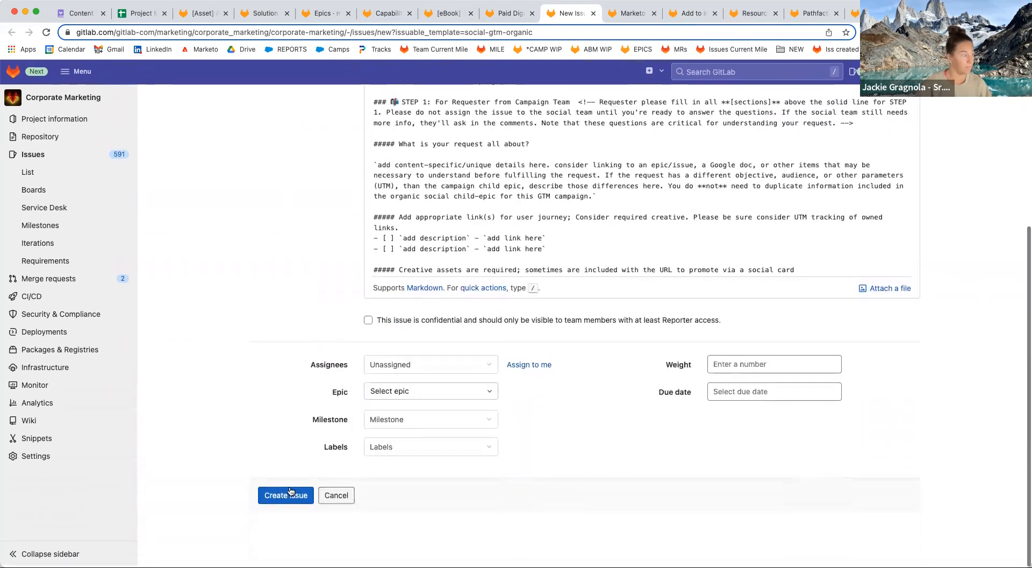
click(295, 495)
drag(139, 20, 394, 11)
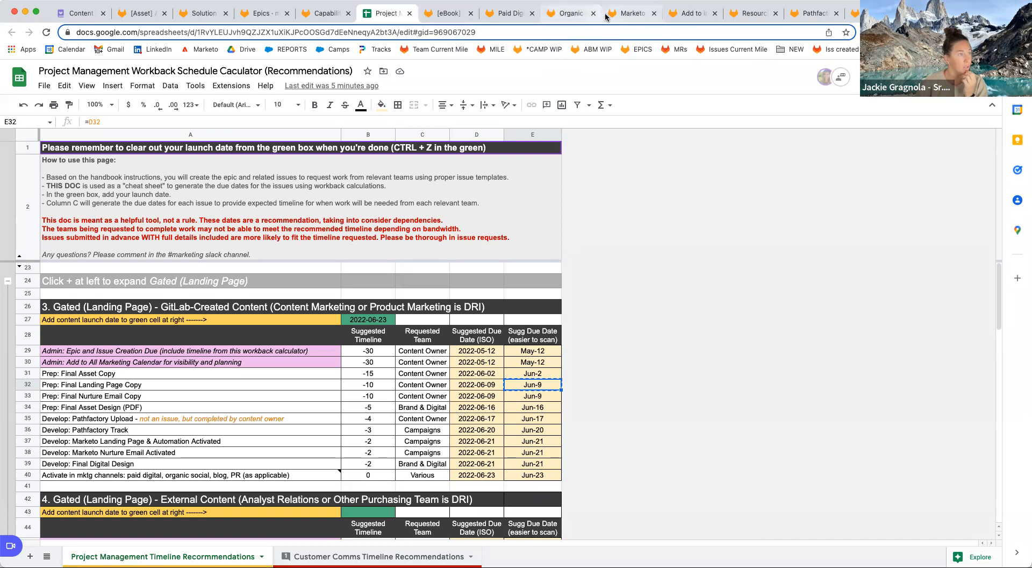
Check the Jun 9 due date in the workback schedule, then return to issue #2563.
click(637, 15)
drag(382, 13, 609, 18)
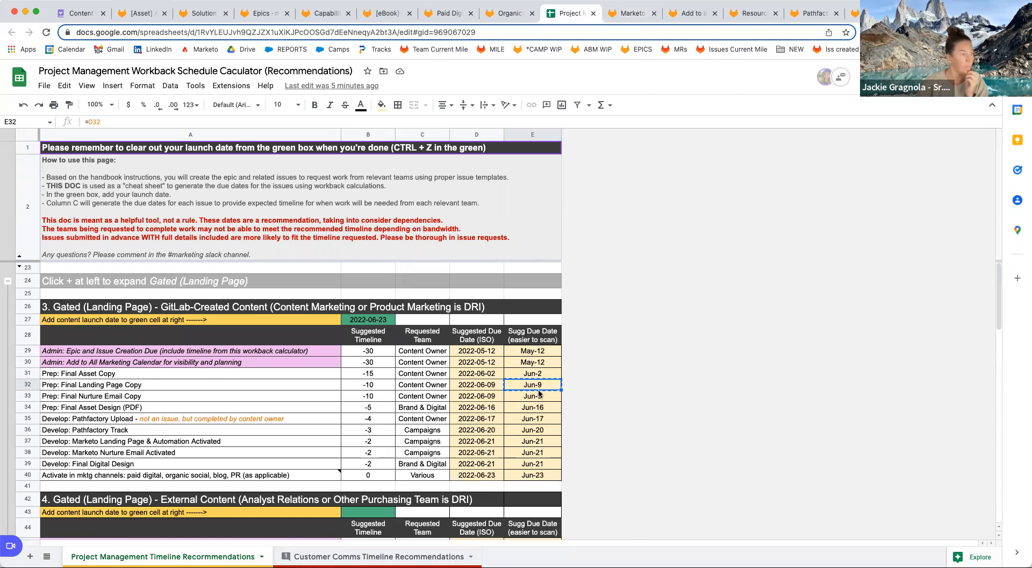
click(630, 13)
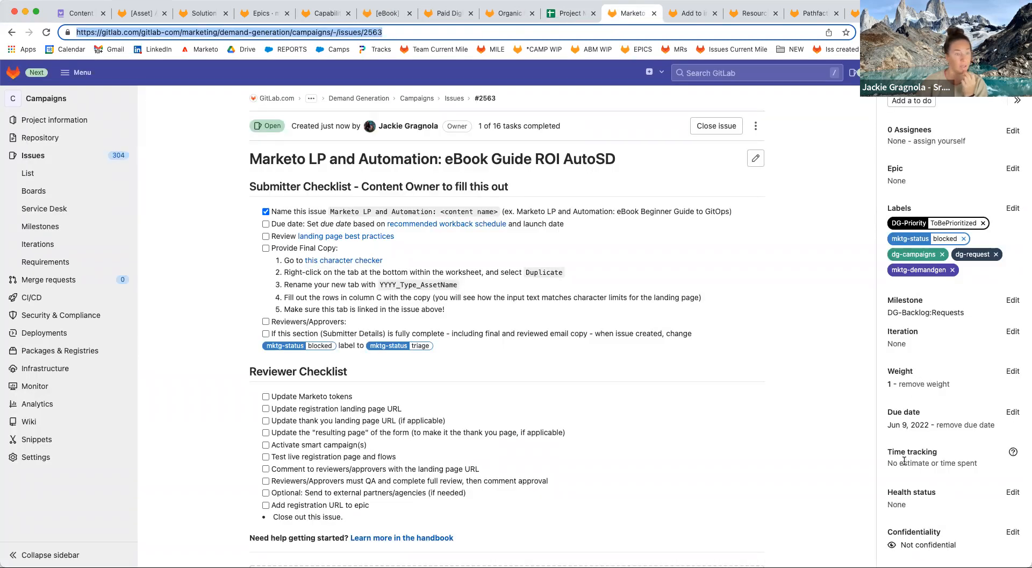
Assign the content owner and a second user to issue #2563, then open the character checker sheet.
click(1013, 130)
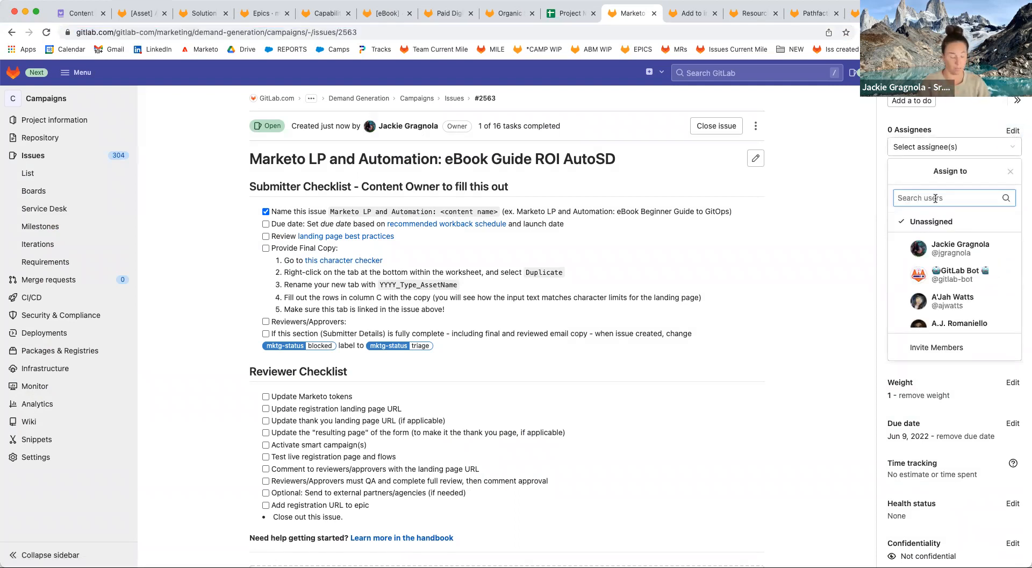
text(saumya)
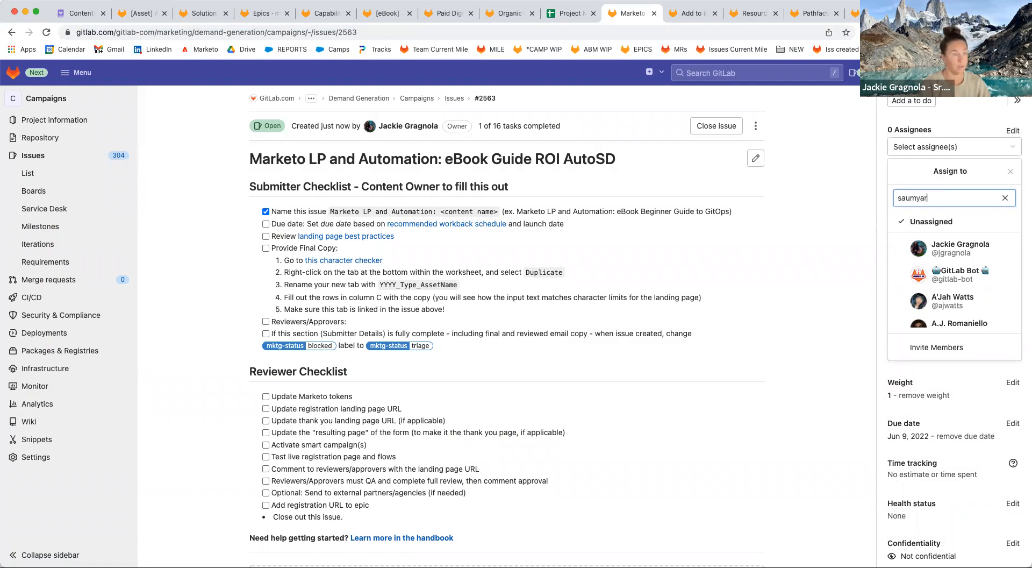
click(955, 226)
key(super+a)
text(sh)
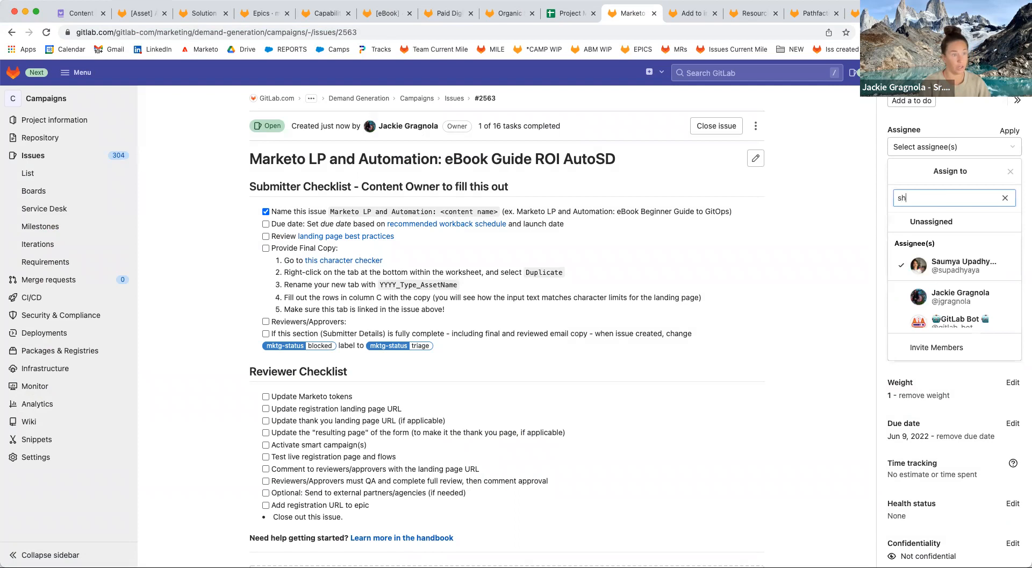
click(951, 226)
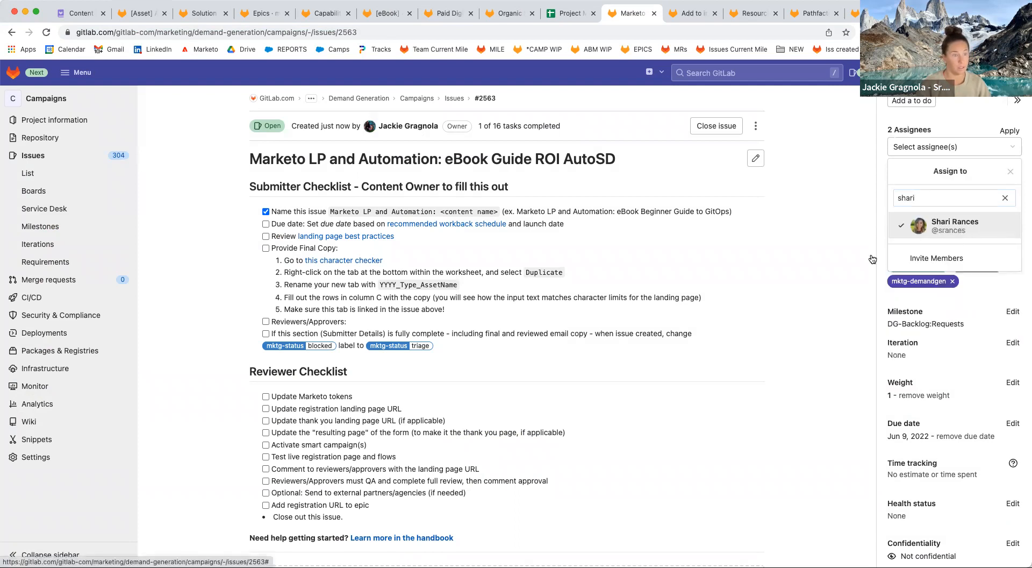
click(803, 306)
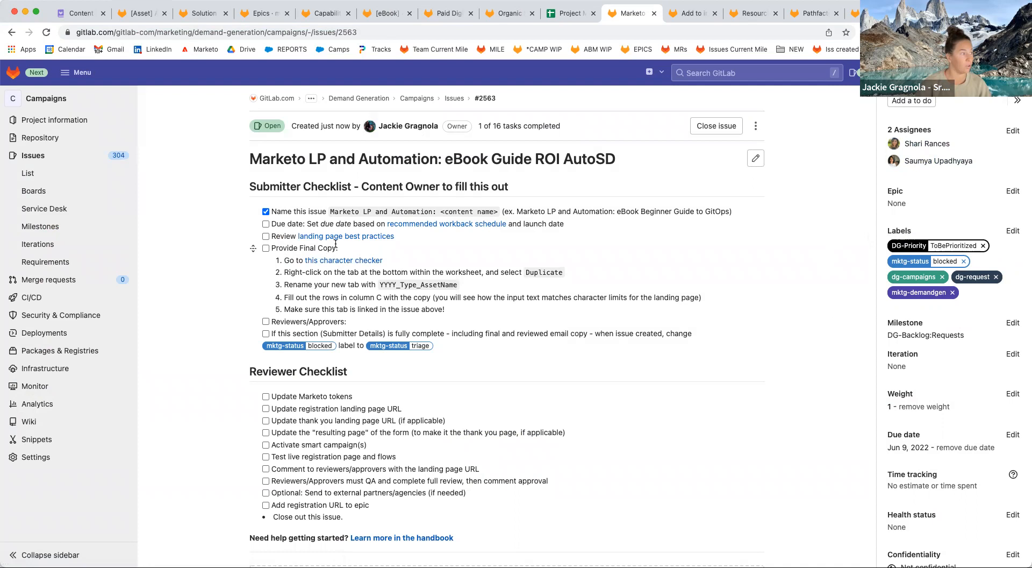
click(343, 261)
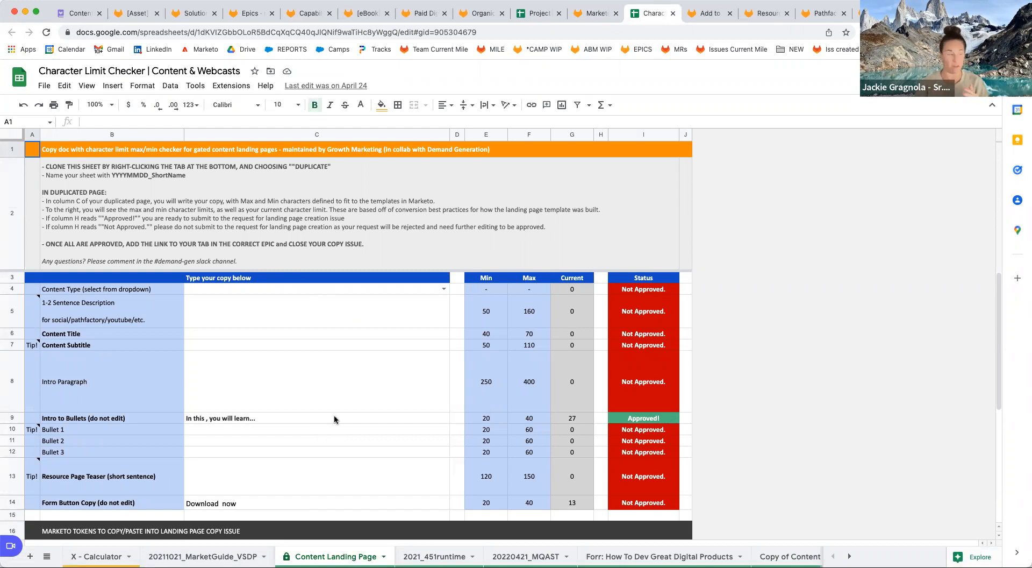
Duplicate the Content Landing Page sheet and name the copy 20220623_ROI AutoSD.
right_click(345, 560)
click(324, 388)
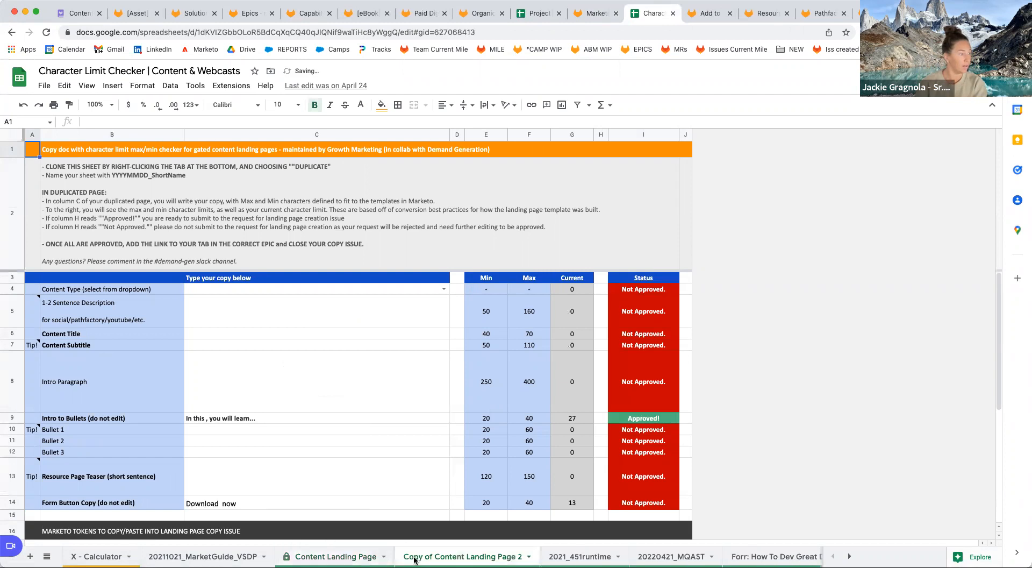
double_click(439, 559)
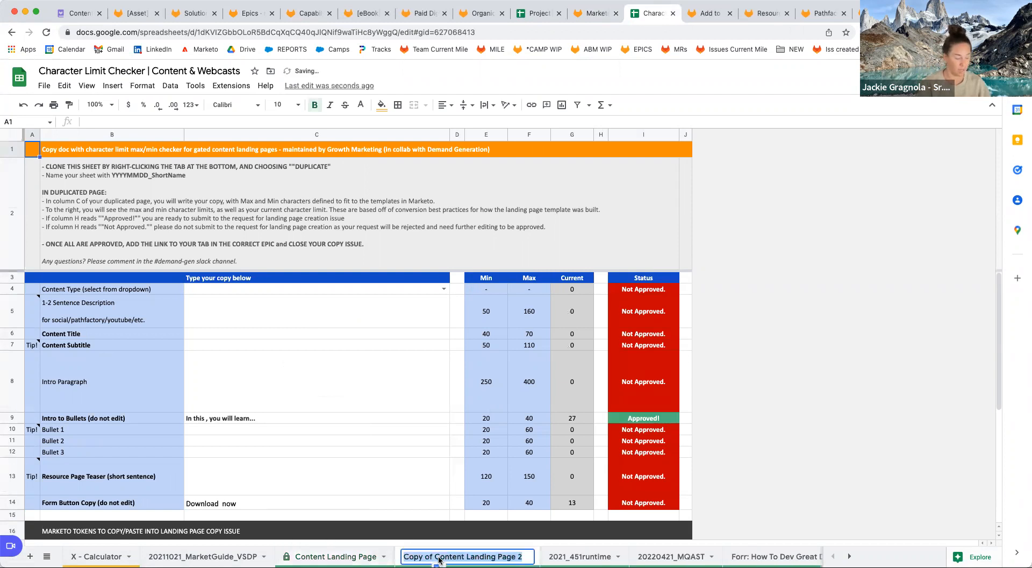
text(ROI Auot)
text(SD)
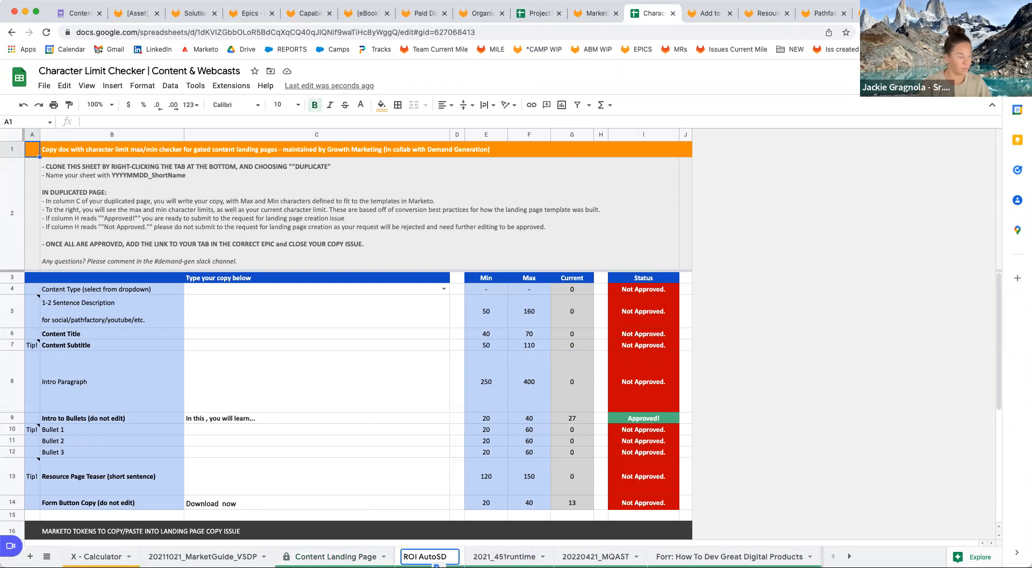
text(2021)
key(BackSpace)
text(2)
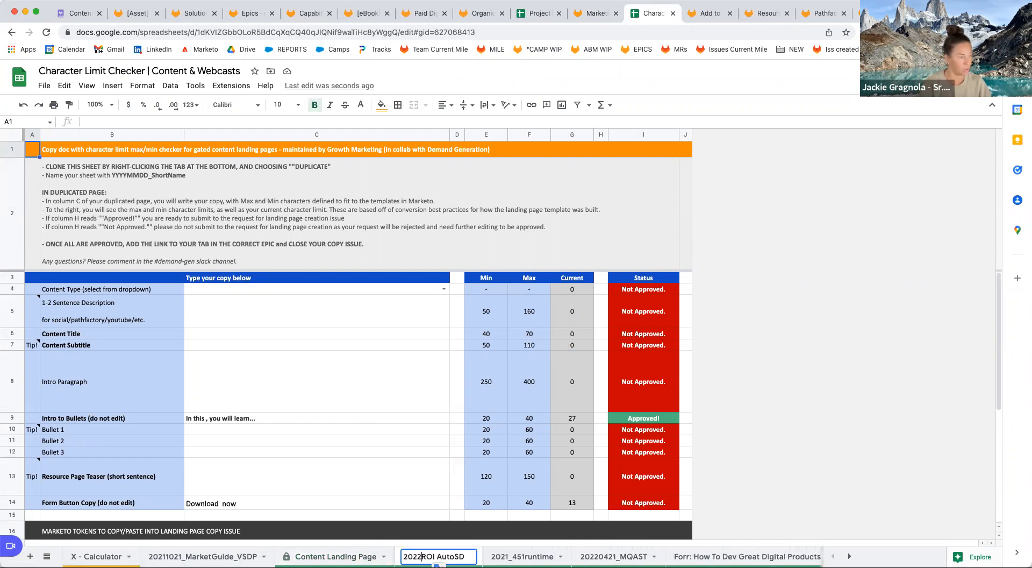
text(06)
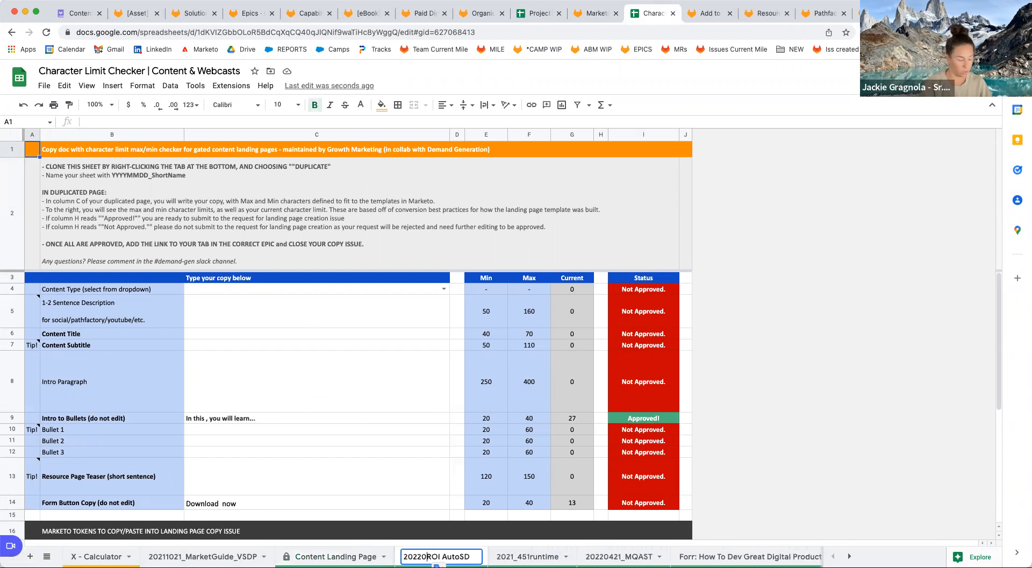
text(23)
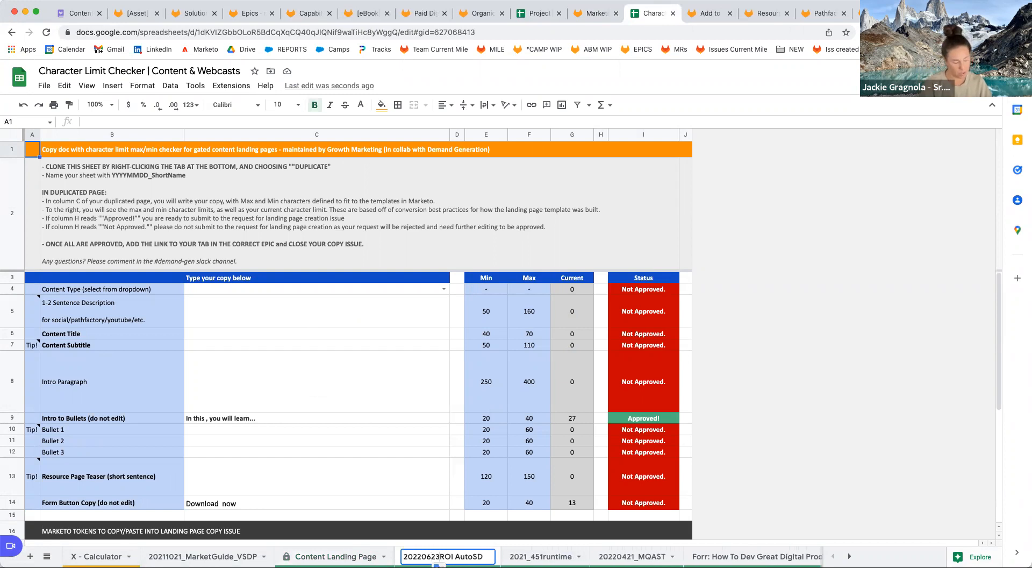
text(_)
key(Return)
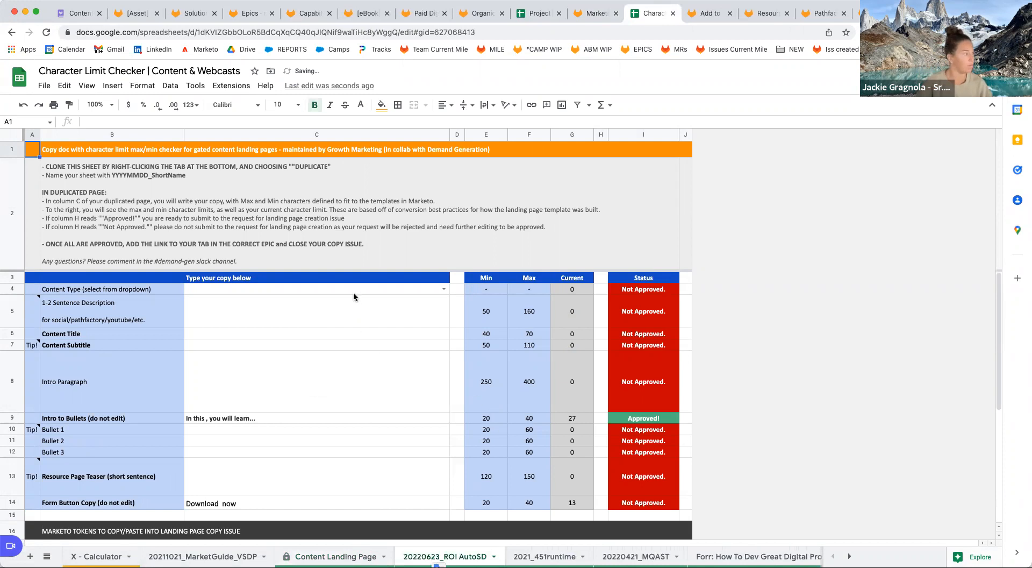
Start an entry in the copy's Content Title cell, then return to the GitLab nurture issue.
click(360, 312)
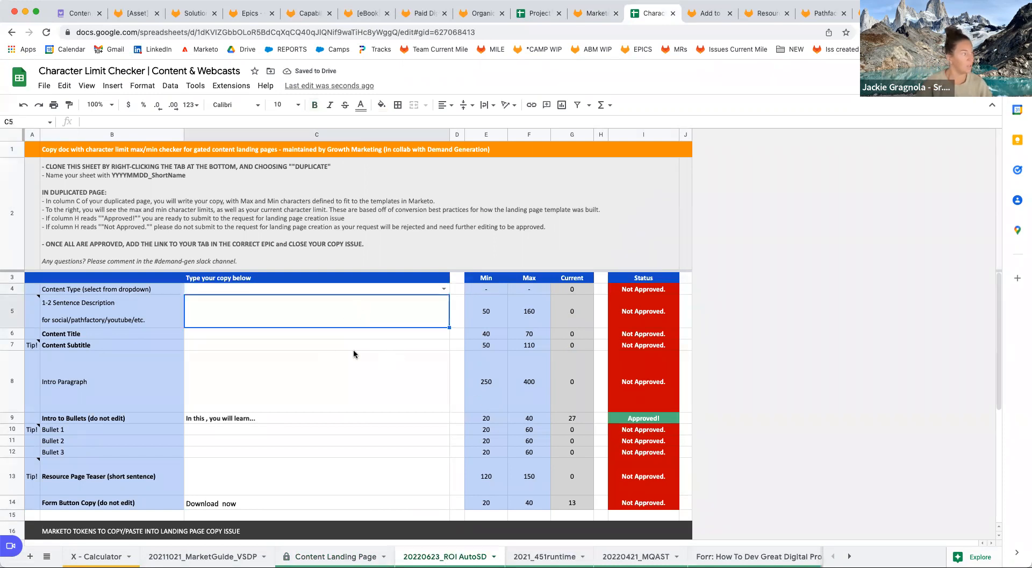
click(353, 334)
text(A)
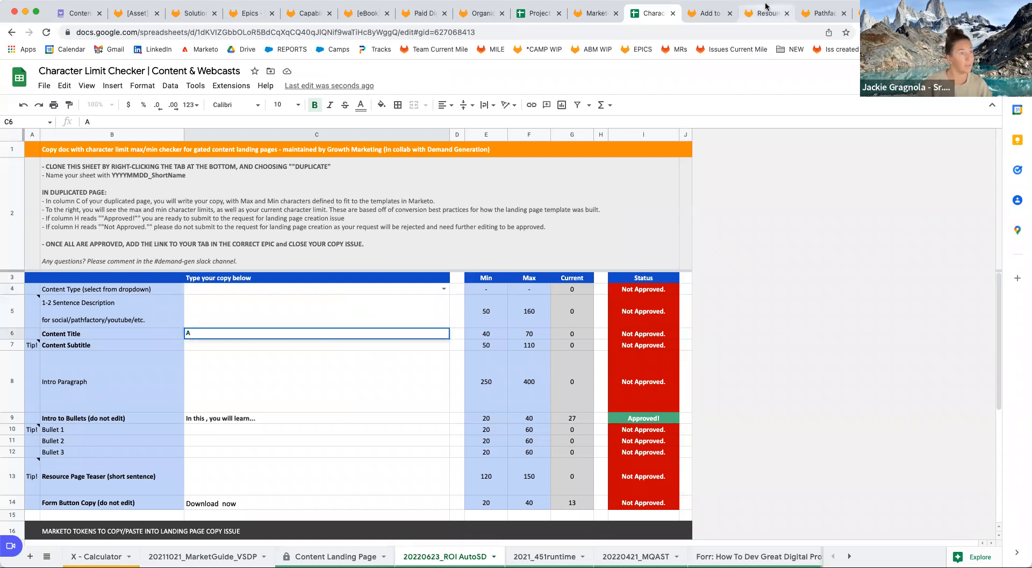
click(709, 13)
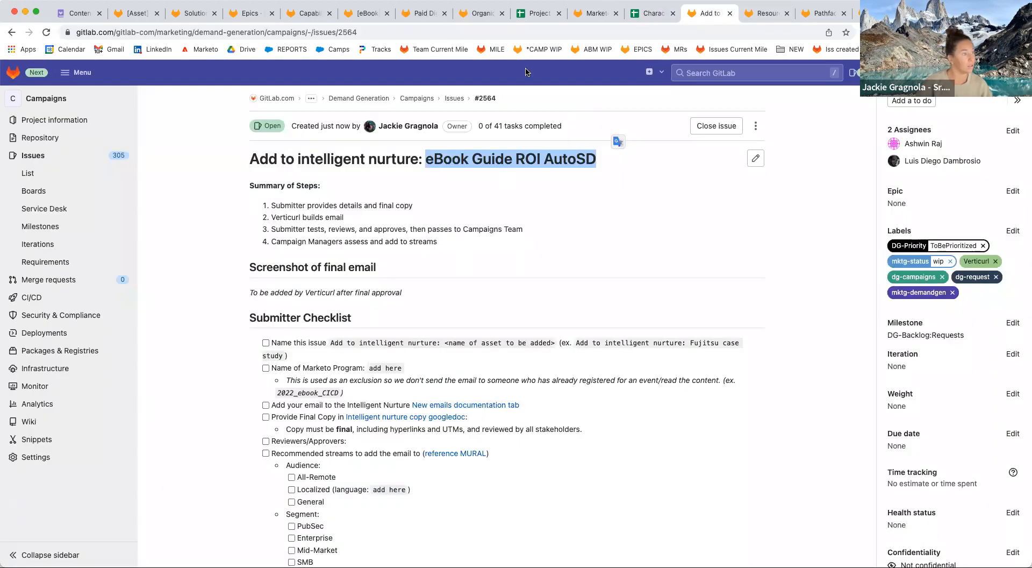
Copy the official content name from the eBook epic.
click(367, 13)
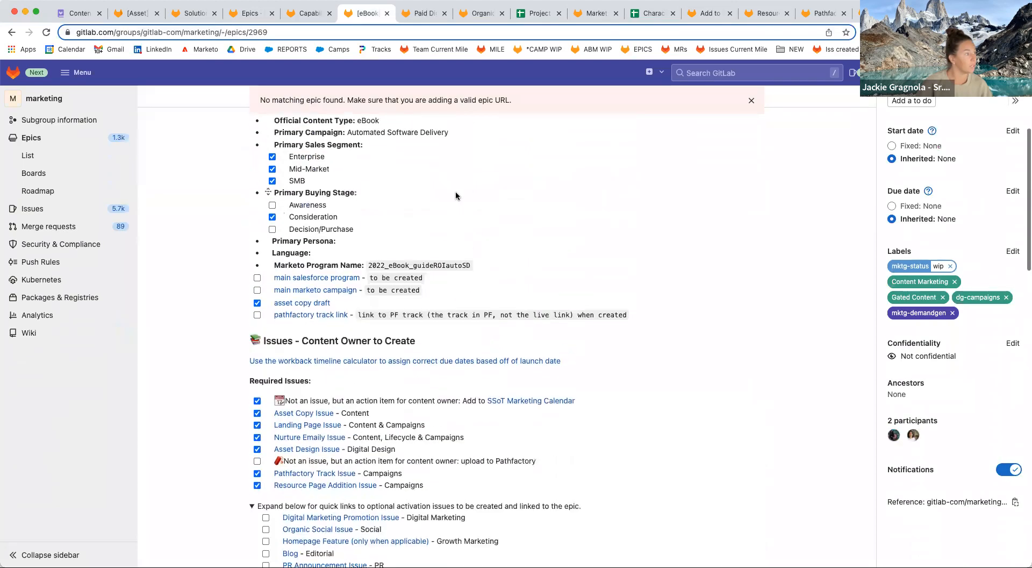
scroll(456, 196, up, 5)
drag(556, 346, 360, 347)
key(super+c)
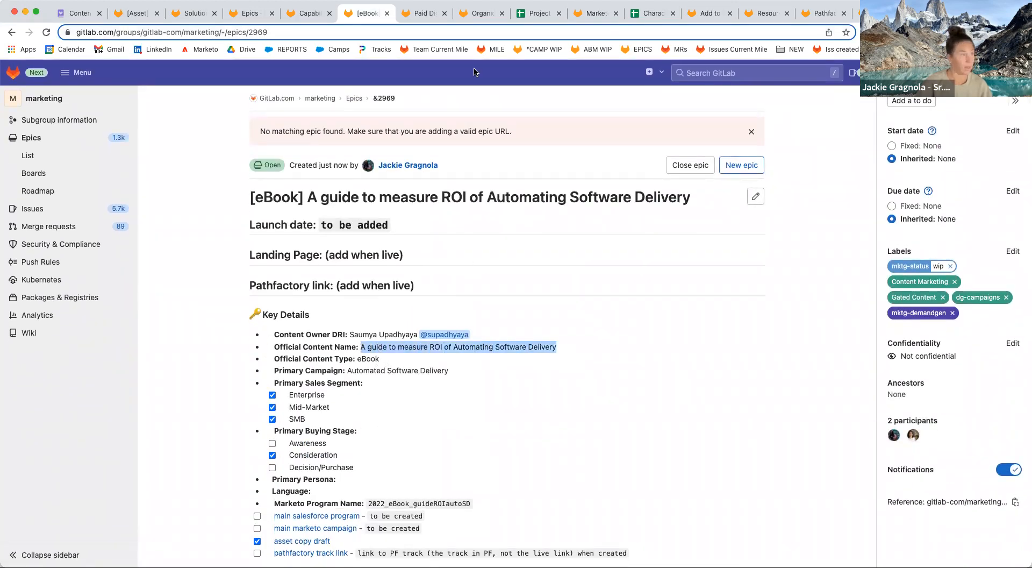
Paste 'A guide to measure ROI of Automating Software Delivery' as the sheet's Content Title.
click(653, 12)
click(323, 336)
text(A)
key(super+v)
key(Return)
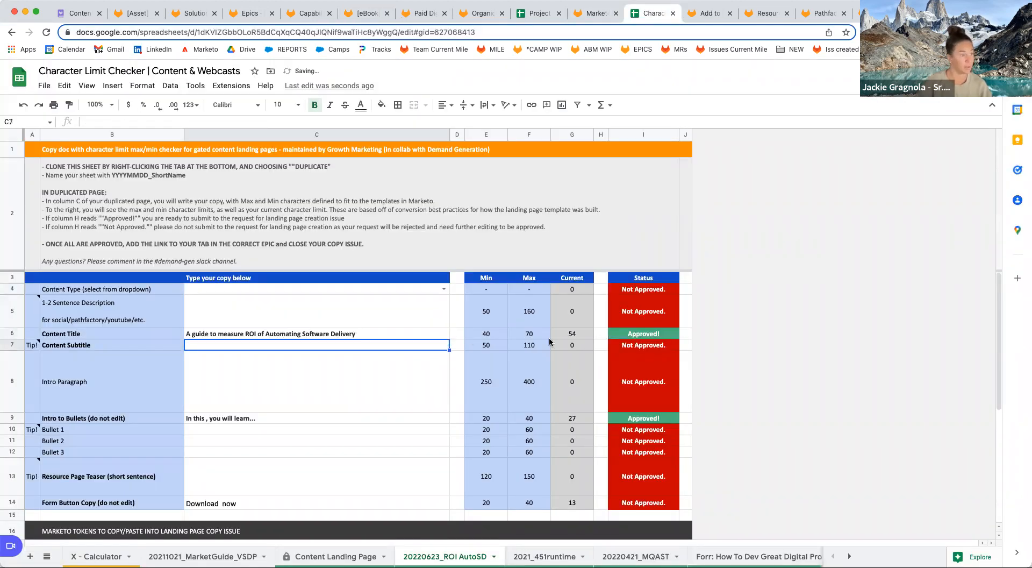
scroll(354, 500, down, 5)
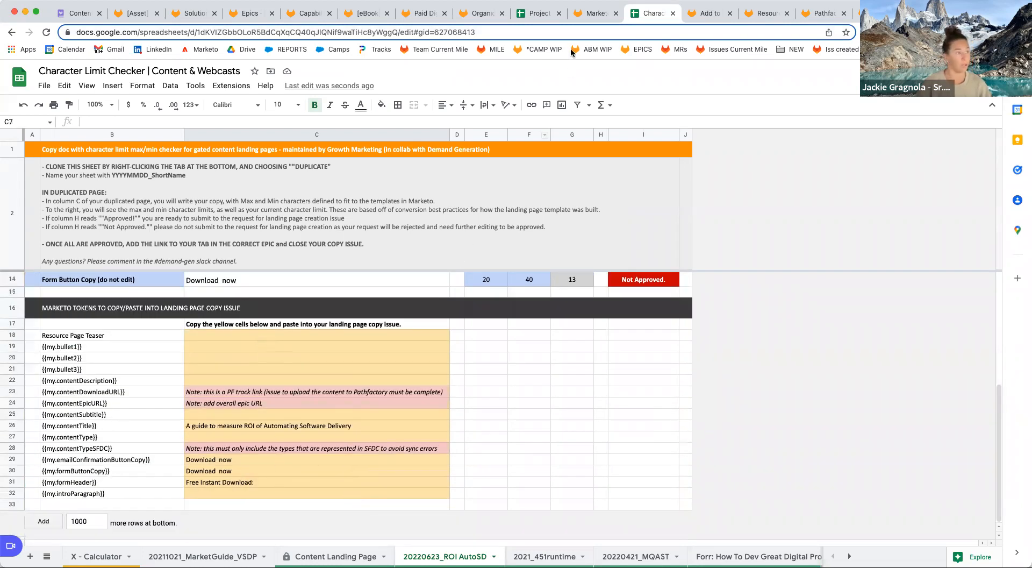
click(581, 15)
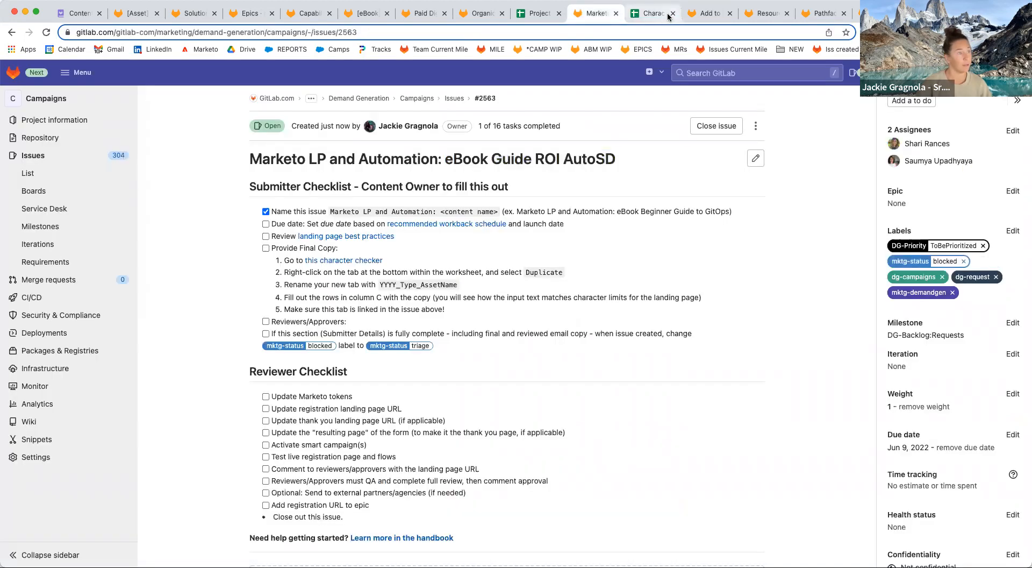
Look up the nurture email copy due date in the workbook schedule.
click(673, 13)
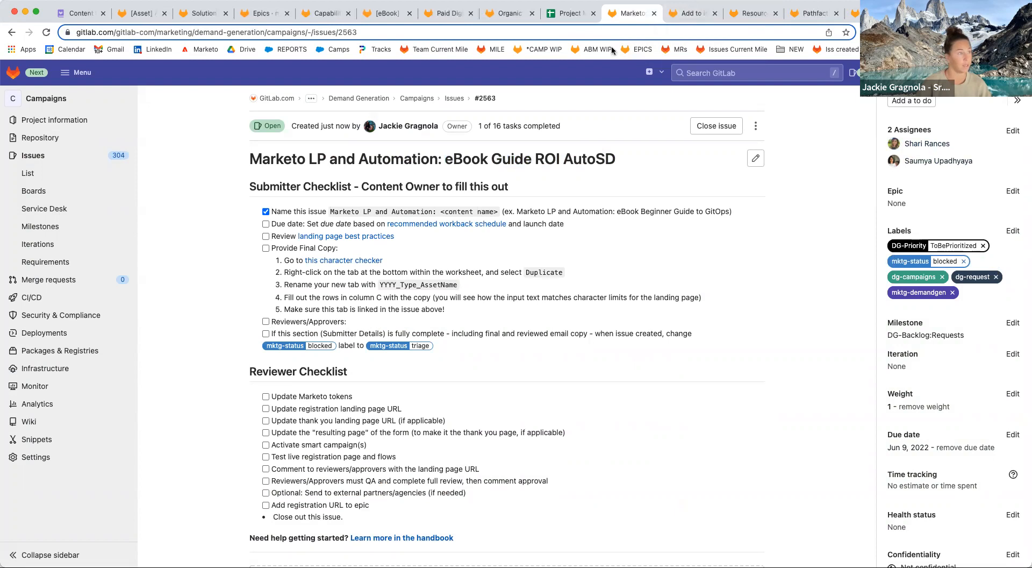
click(573, 15)
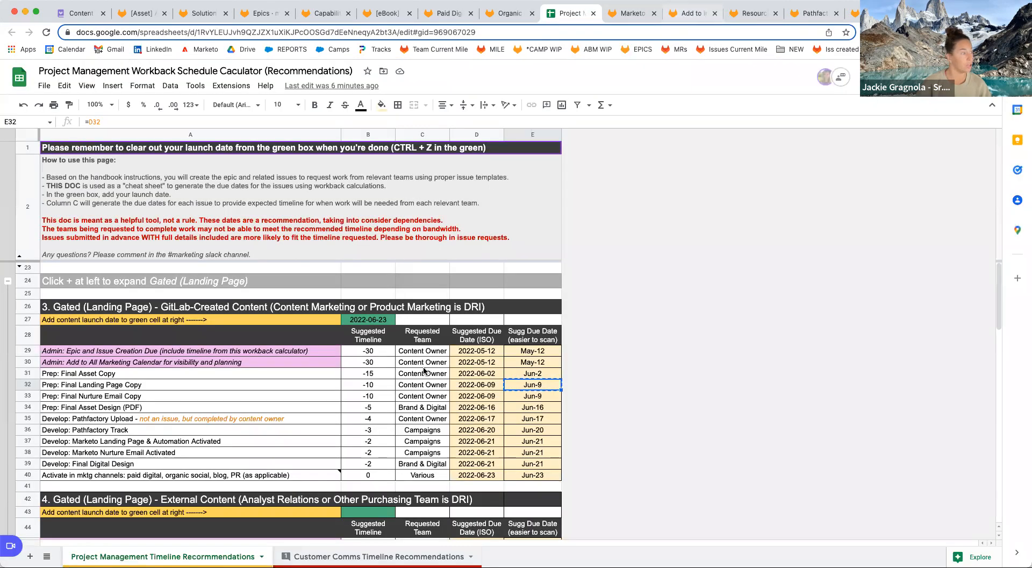
click(532, 398)
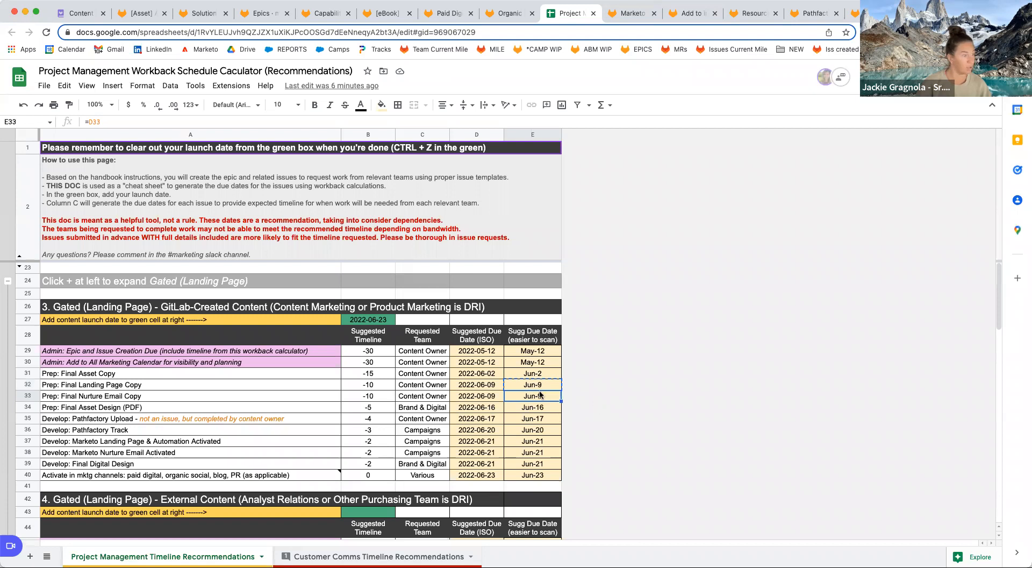
Set the Add to intelligent nurture issue's due date to June 9, 2022.
click(691, 13)
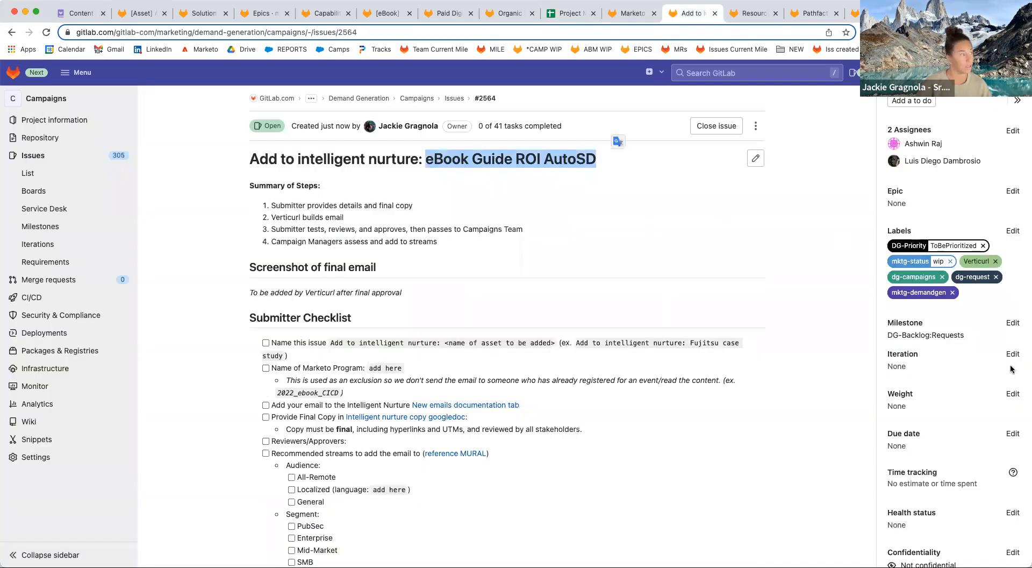
click(1013, 433)
scroll(1000, 400, down, 3)
click(1007, 401)
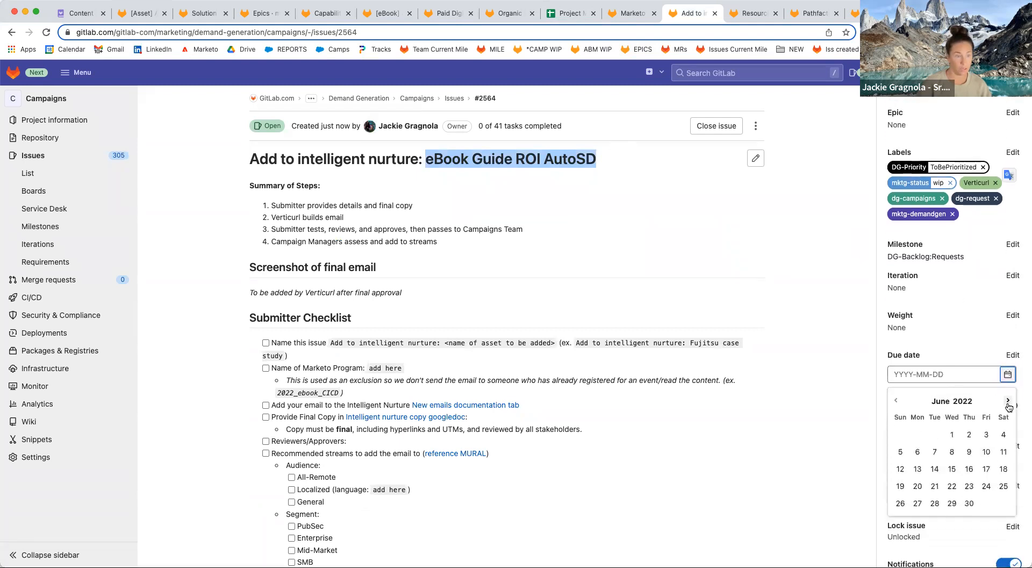
click(970, 452)
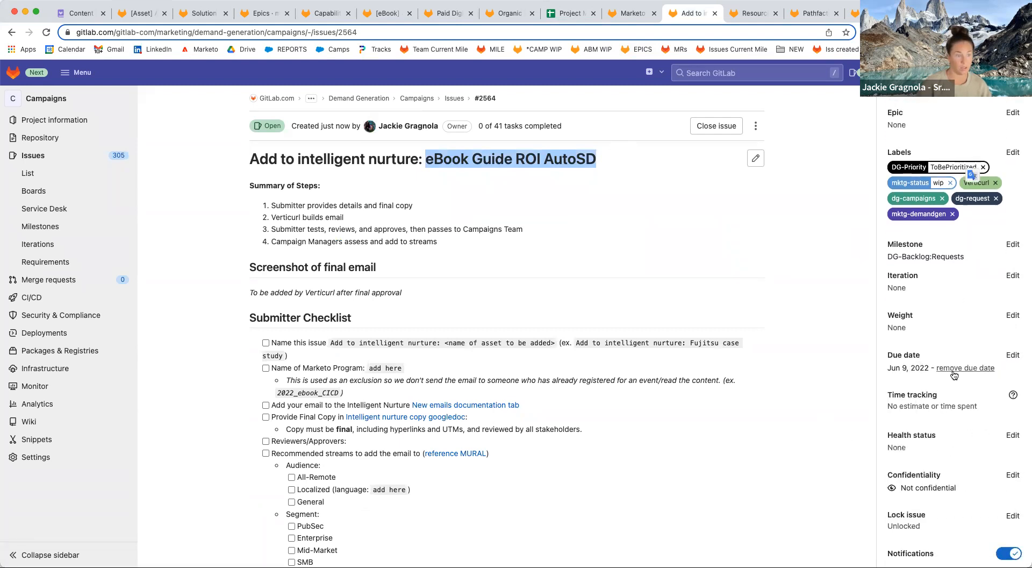
scroll(608, 433, down, 3)
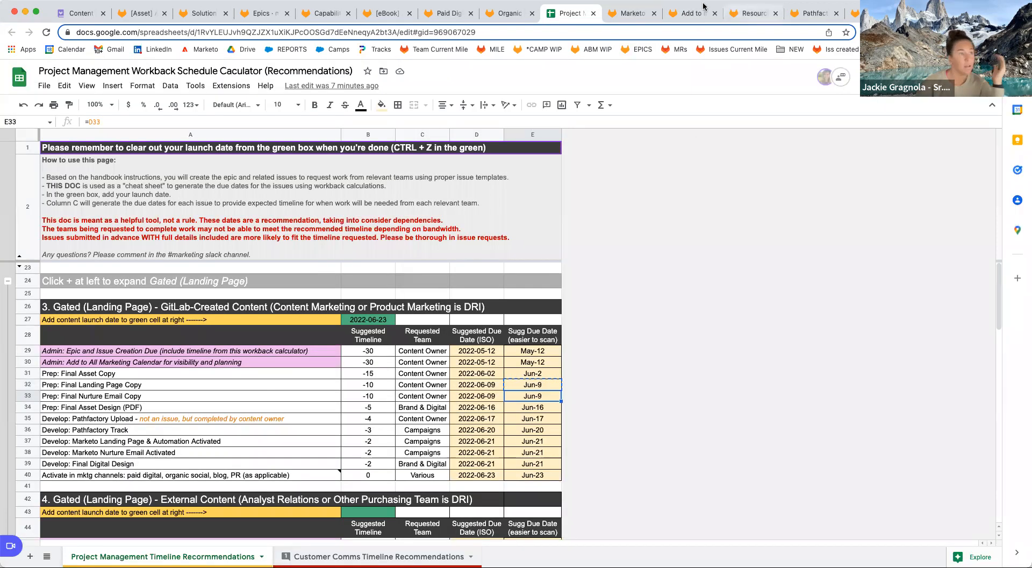
click(627, 16)
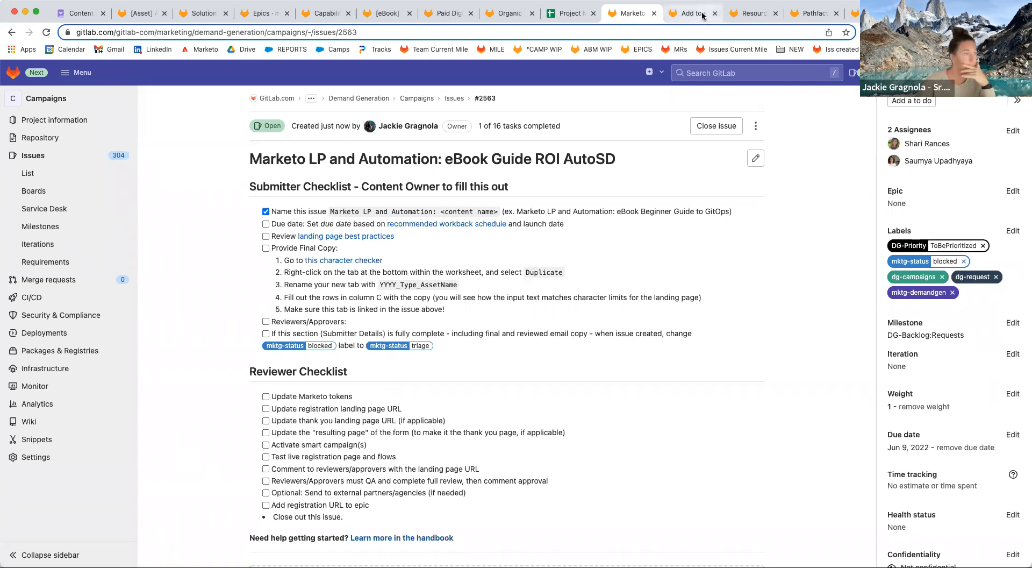
Add the content owner as the third assignee on nurture issue #2564.
click(721, 17)
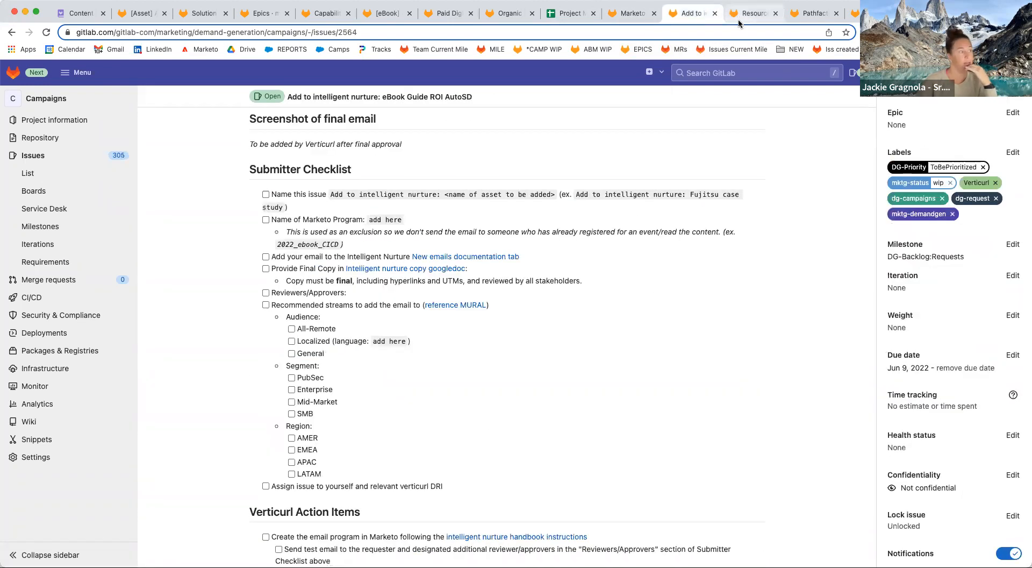
scroll(730, 238, up, 5)
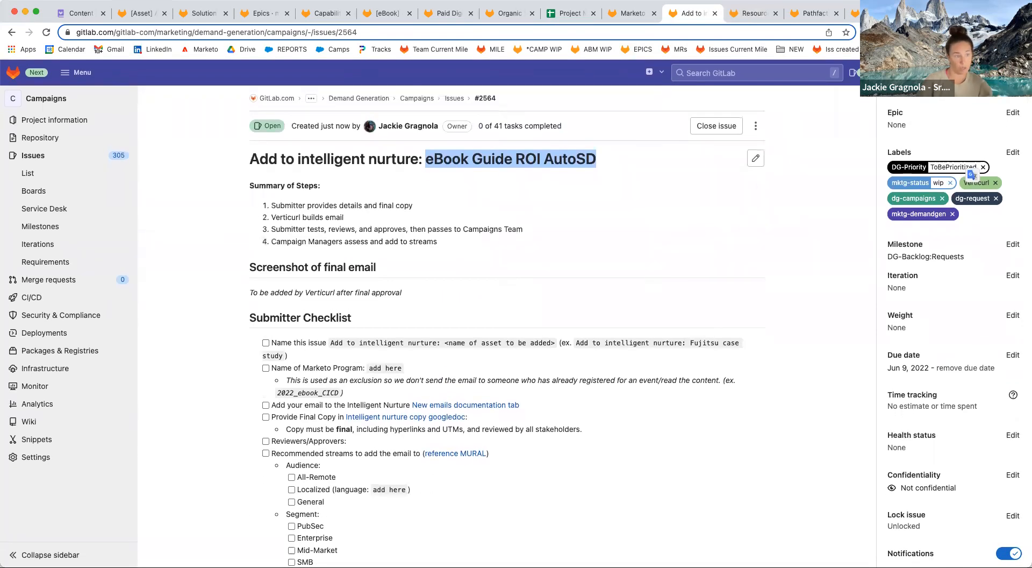
scroll(944, 332, up, 3)
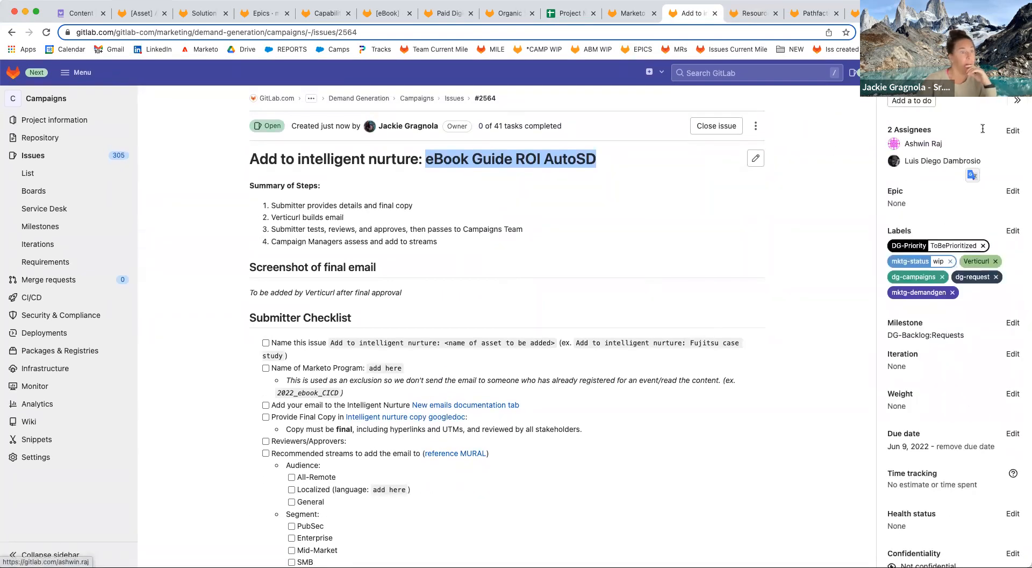
mouse_move(926, 144)
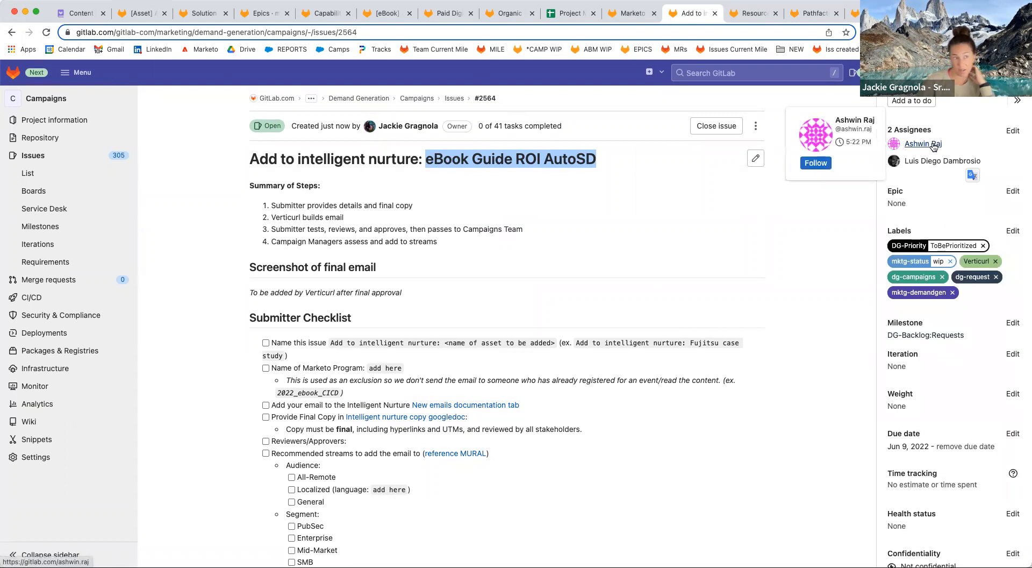
click(1013, 131)
text(saumya)
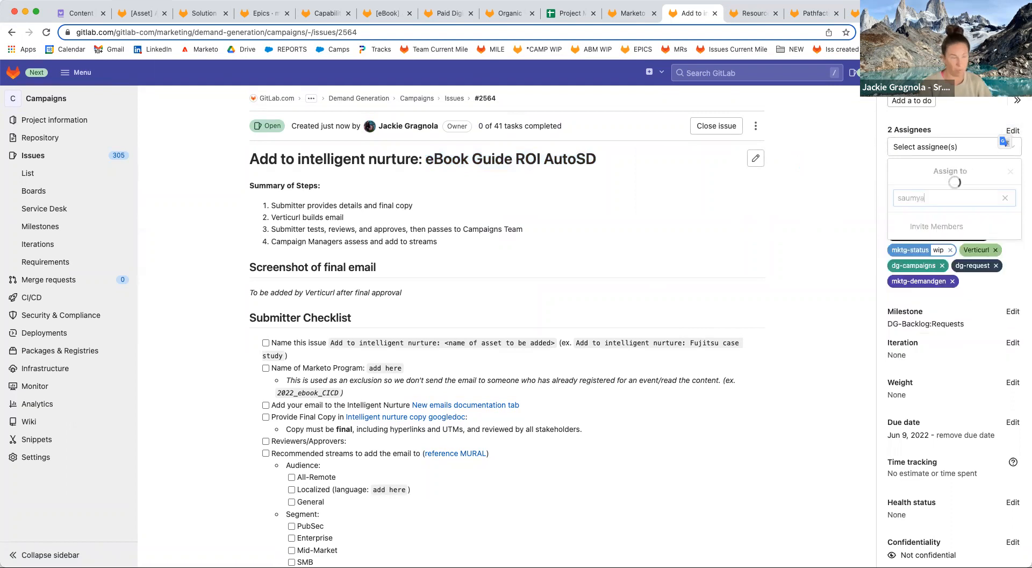
key(Return)
click(804, 235)
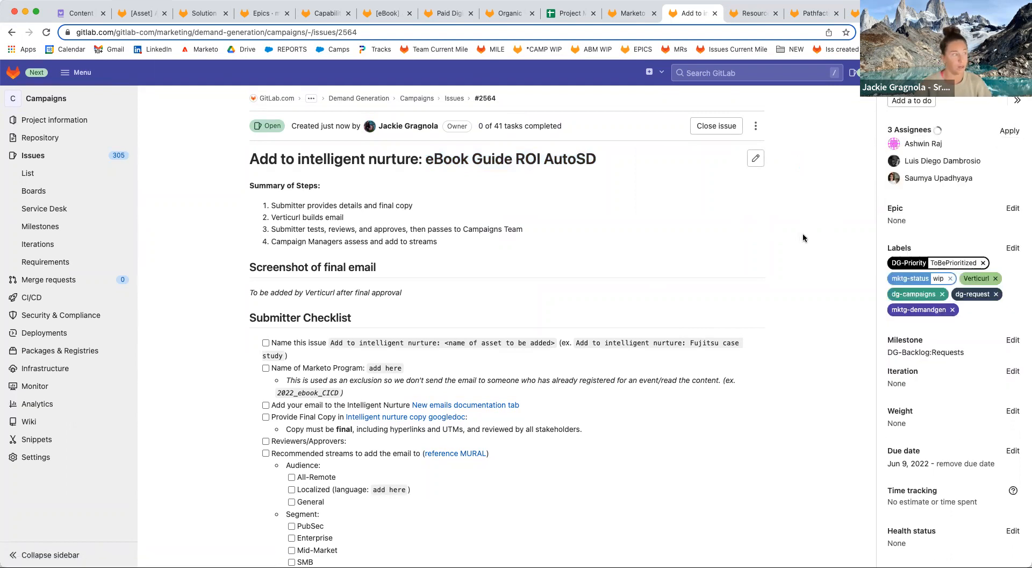
scroll(464, 313, down, 3)
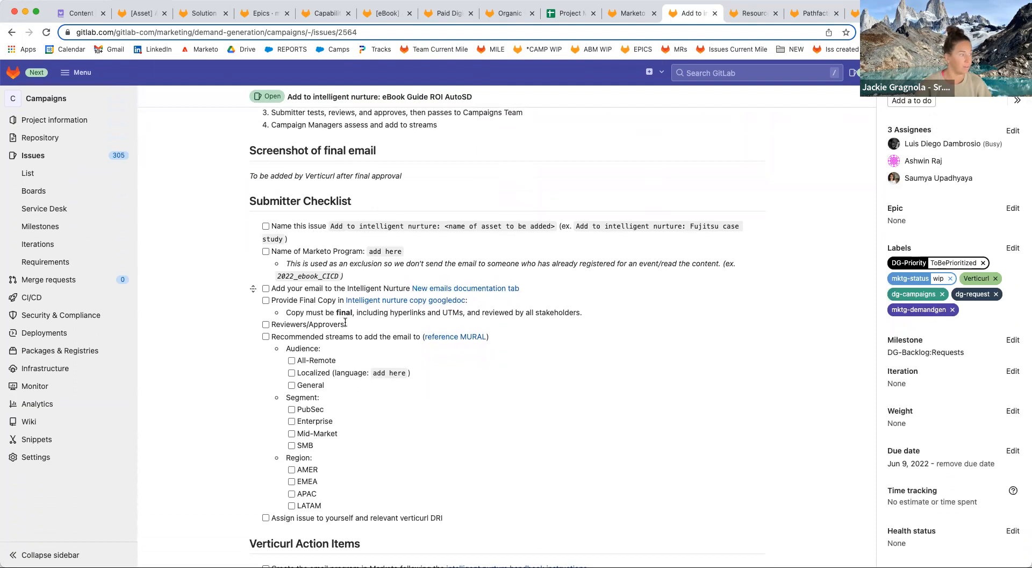
scroll(339, 423, up, 2)
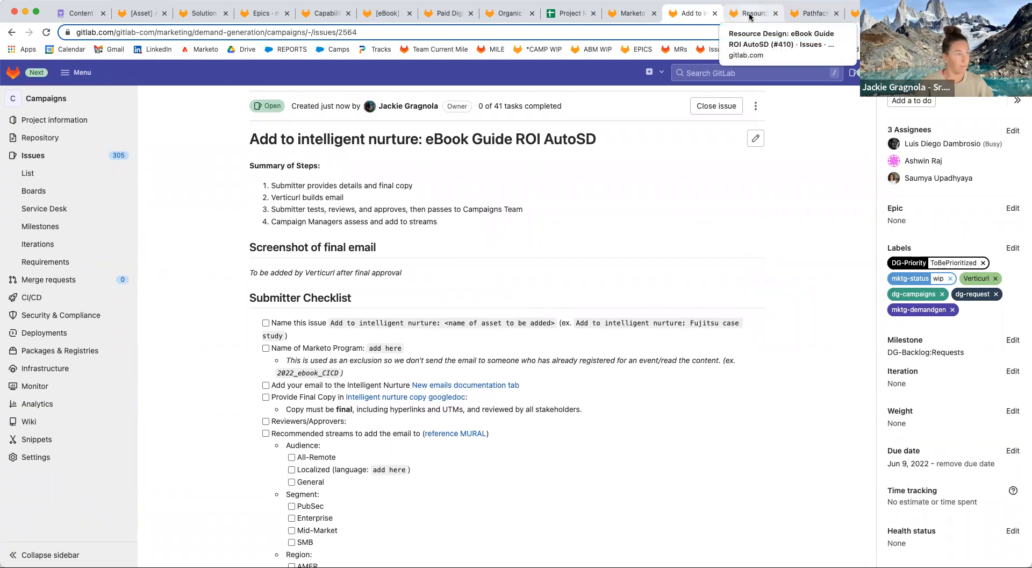
Find the Brand designer in the Solution campaign epic's stakeholder list.
click(750, 14)
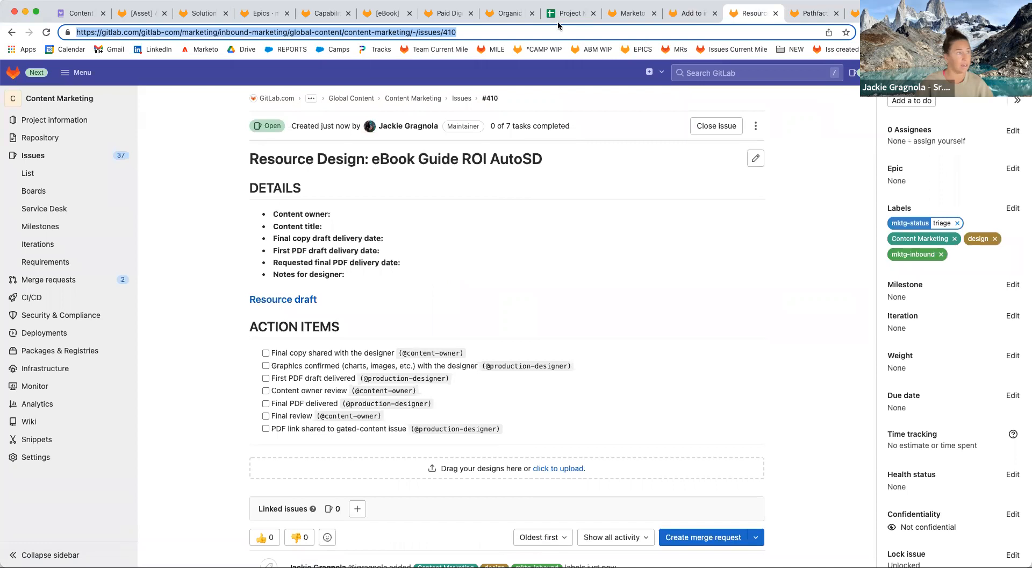
click(386, 13)
scroll(445, 425, down, 5)
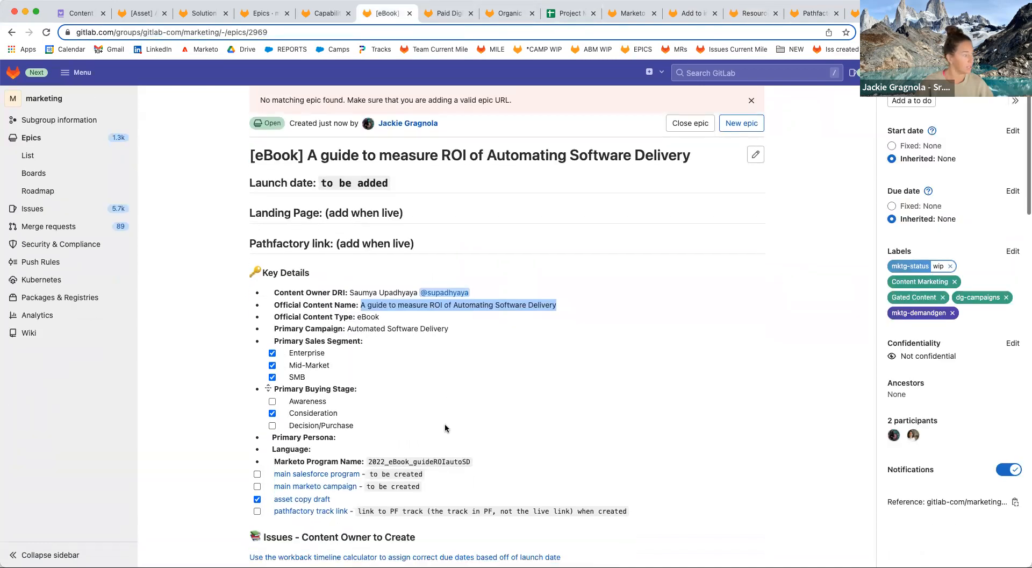
scroll(447, 418, up, 2)
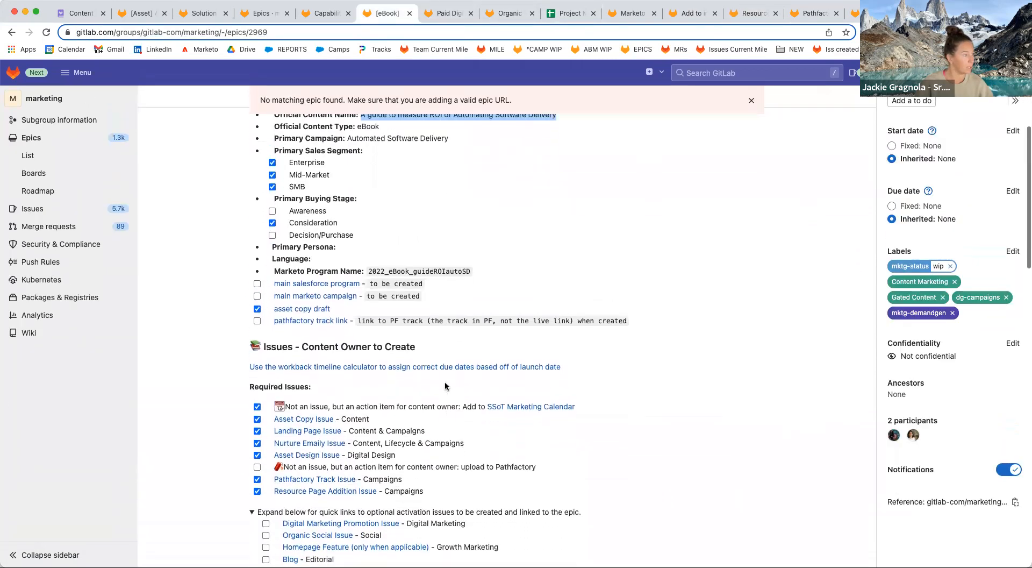
click(325, 16)
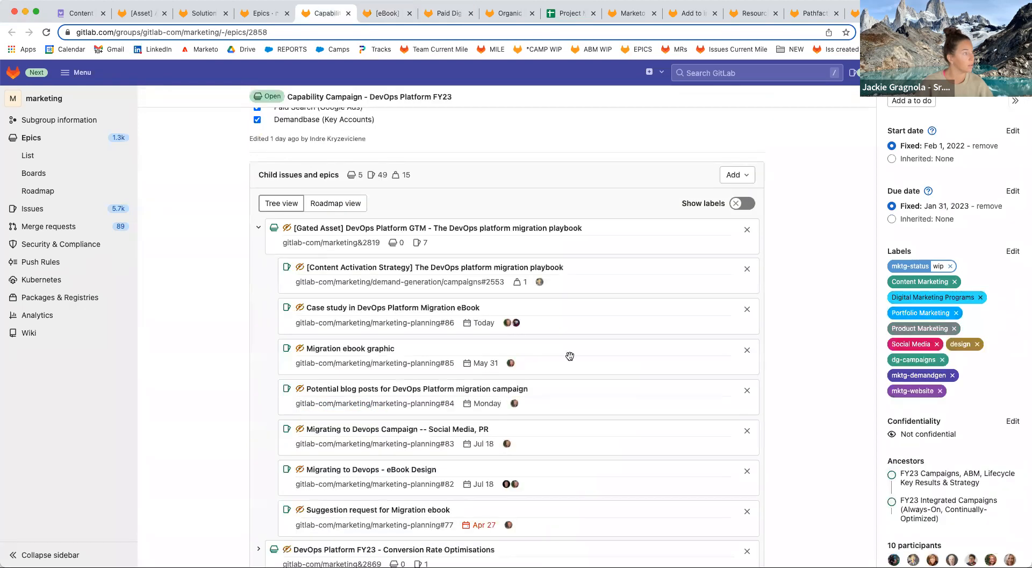
click(218, 13)
scroll(519, 306, down, 2)
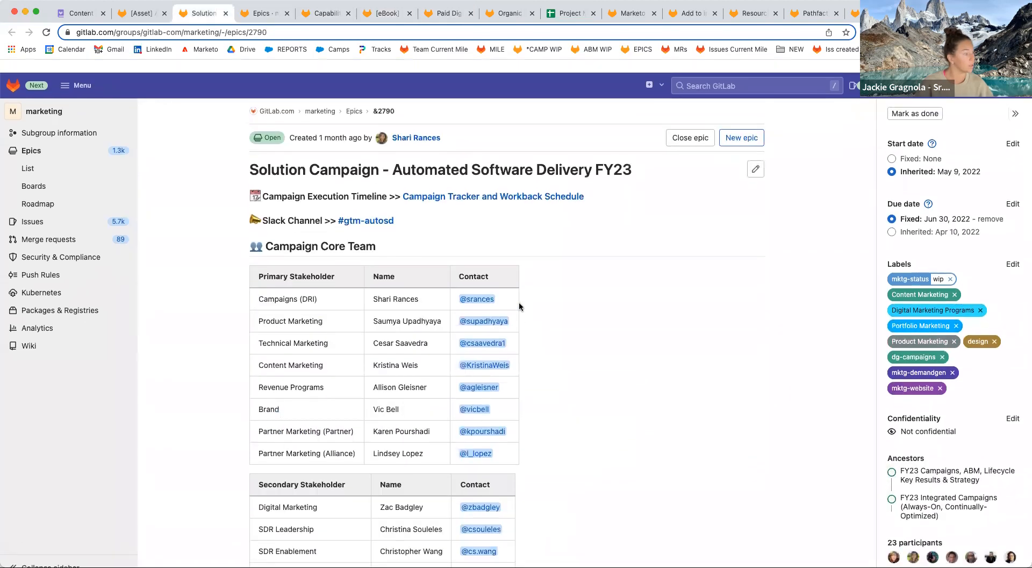
Assign the brand designer to Resource Design issue #410, then return to the workbook.
click(753, 13)
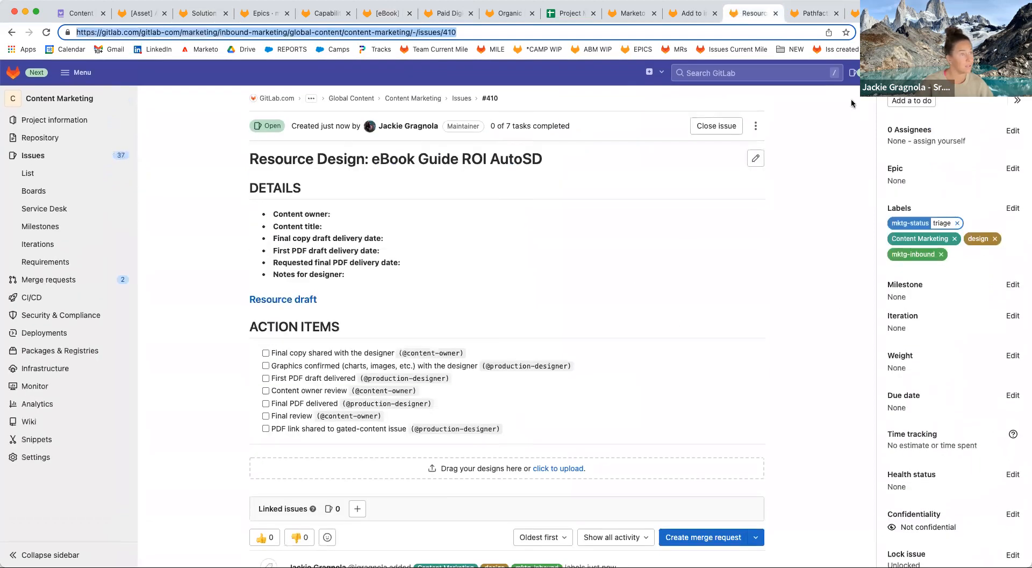
click(1012, 131)
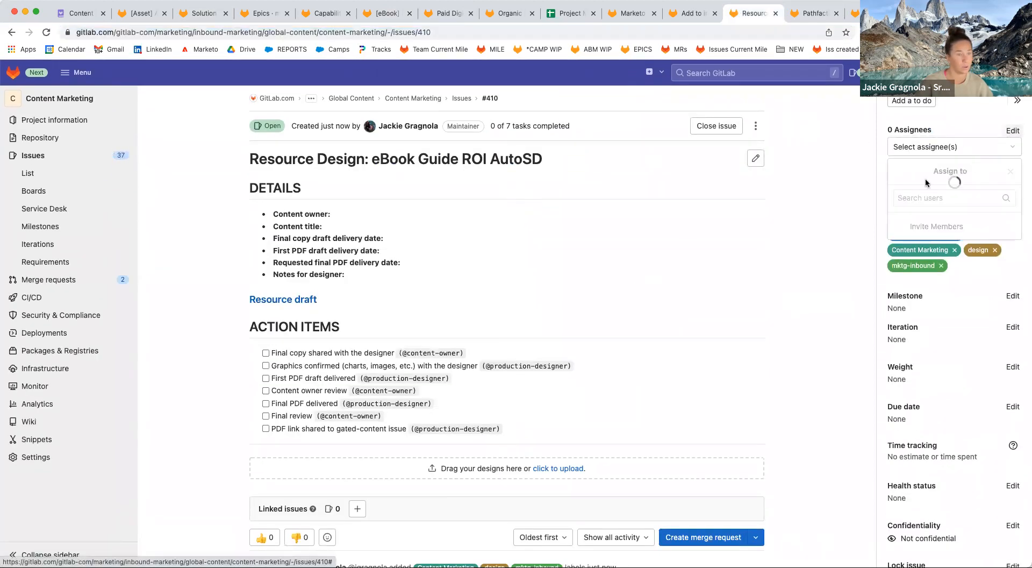
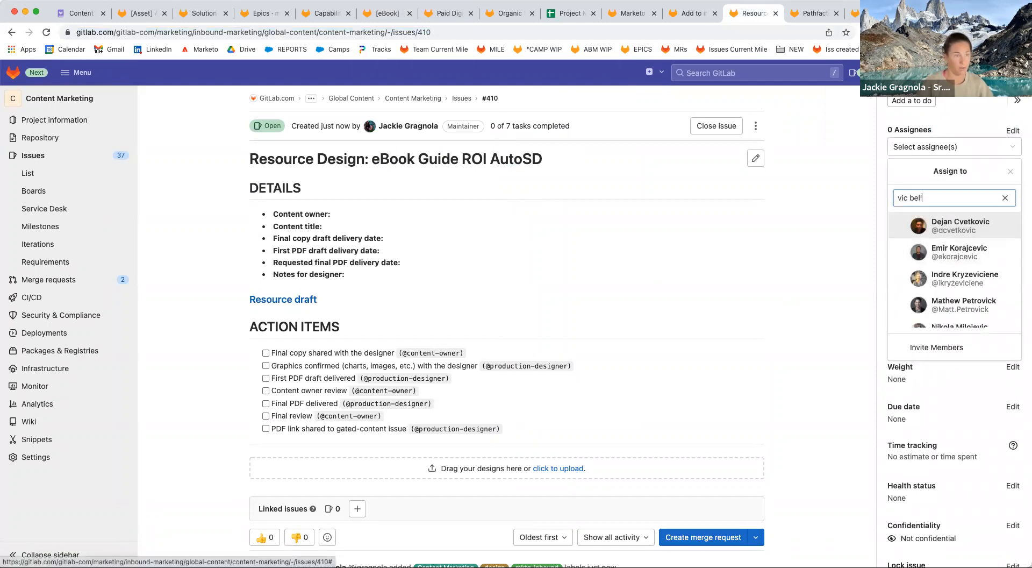
click(957, 225)
click(727, 291)
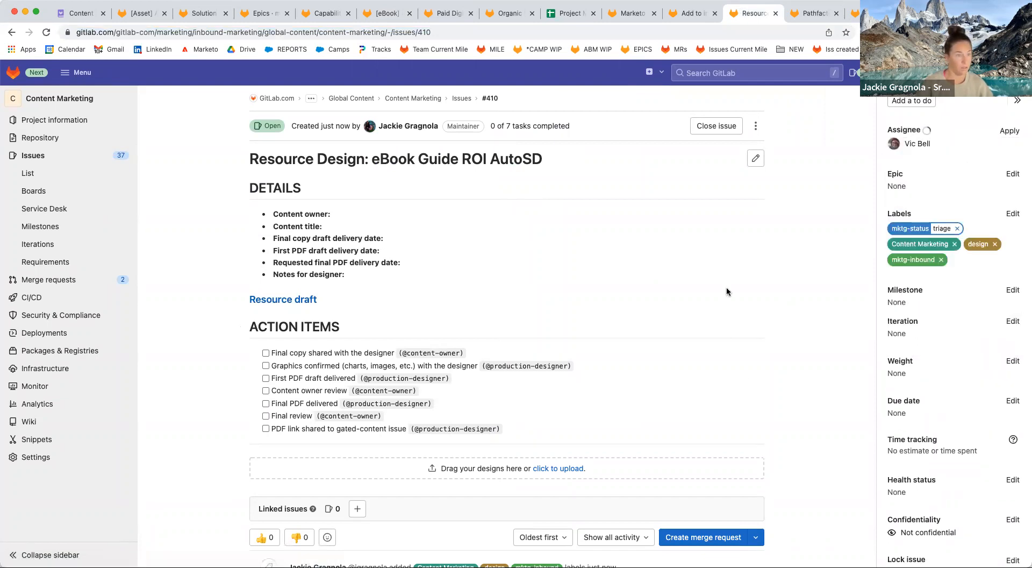
click(559, 18)
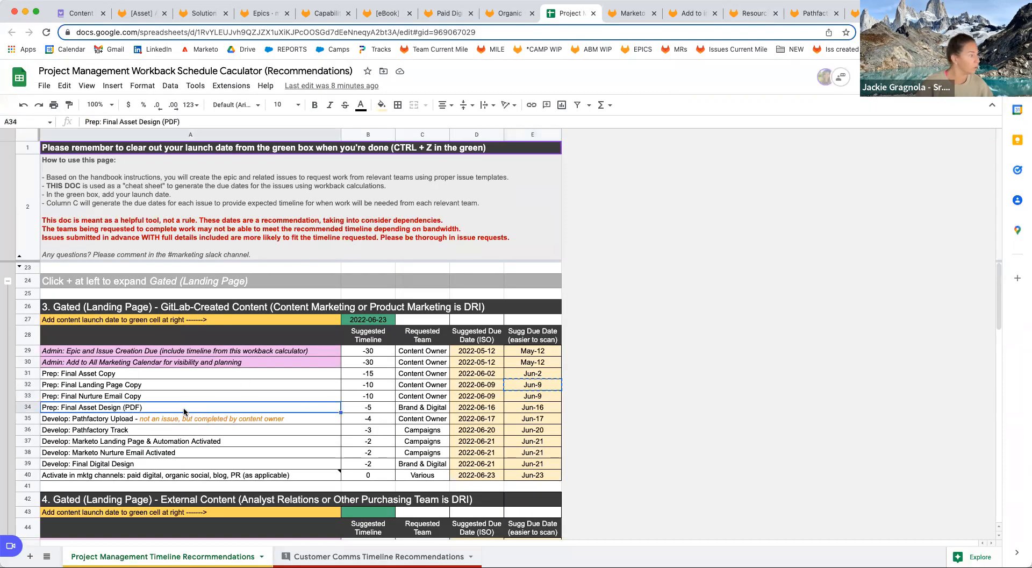
Close the Marketo LP and Add to intelligent nurture issue pages.
click(632, 15)
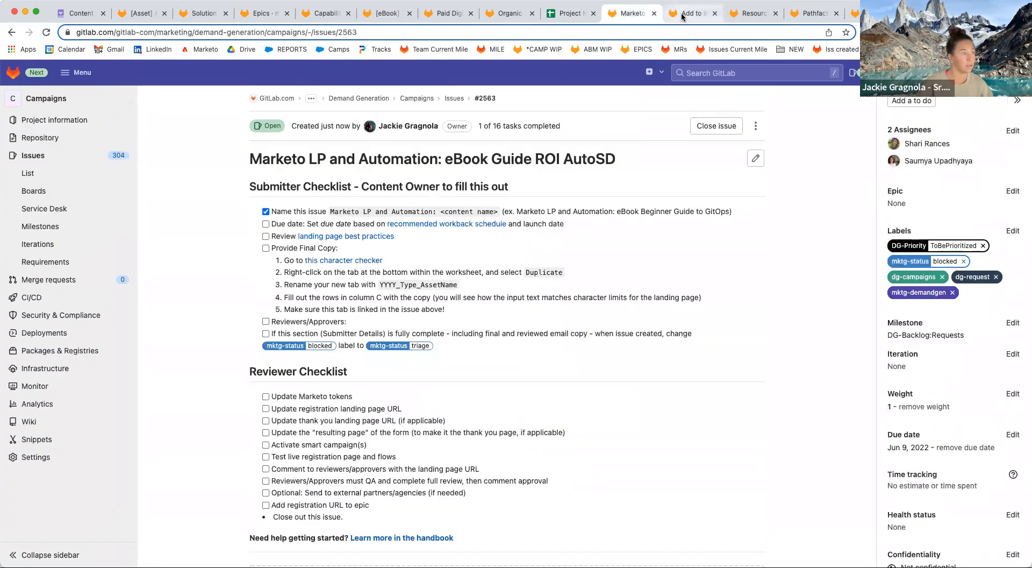
click(682, 18)
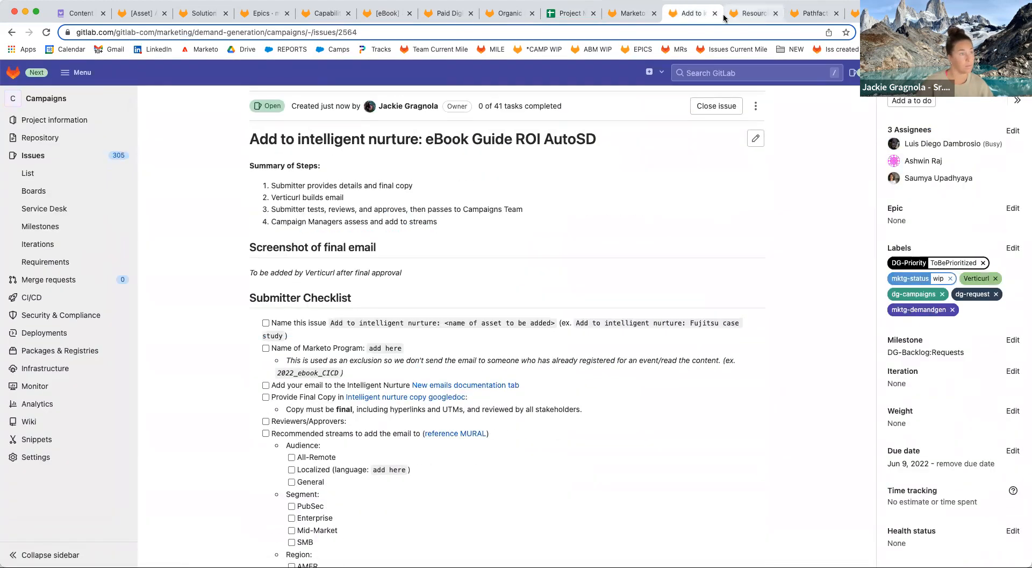
click(654, 14)
click(654, 13)
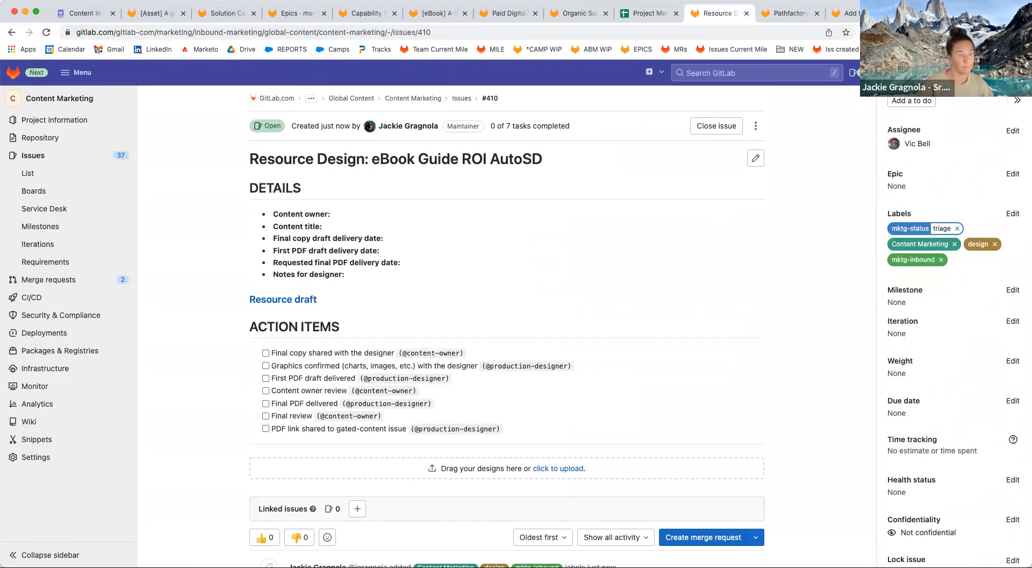
Set the Resource Design issue's due date to June 16, 2022.
click(1011, 401)
click(1006, 439)
click(969, 506)
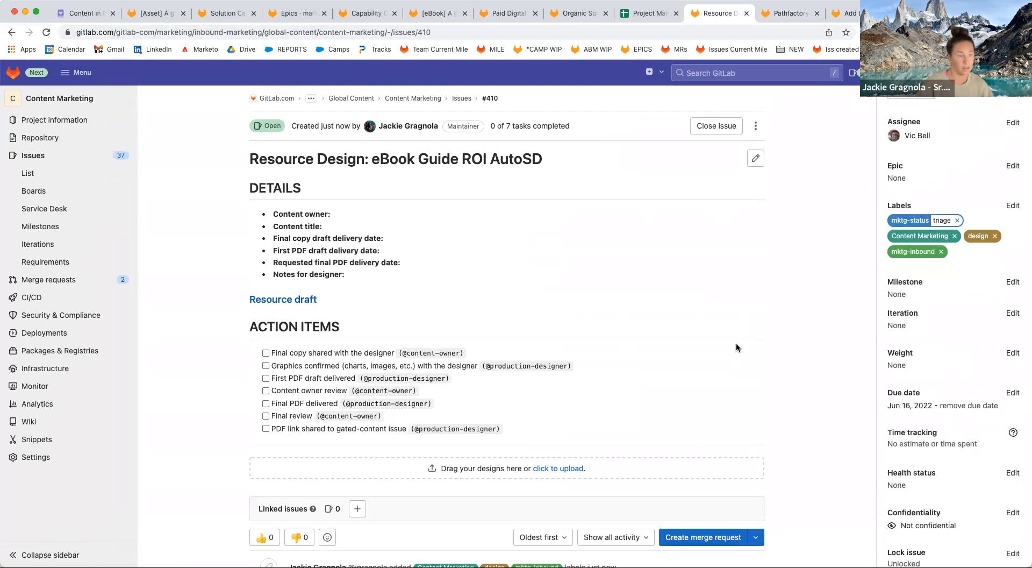
Start a comment on the issue that @-mentions the assigned designer.
scroll(708, 324, down, 10)
click(514, 414)
text(@vic)
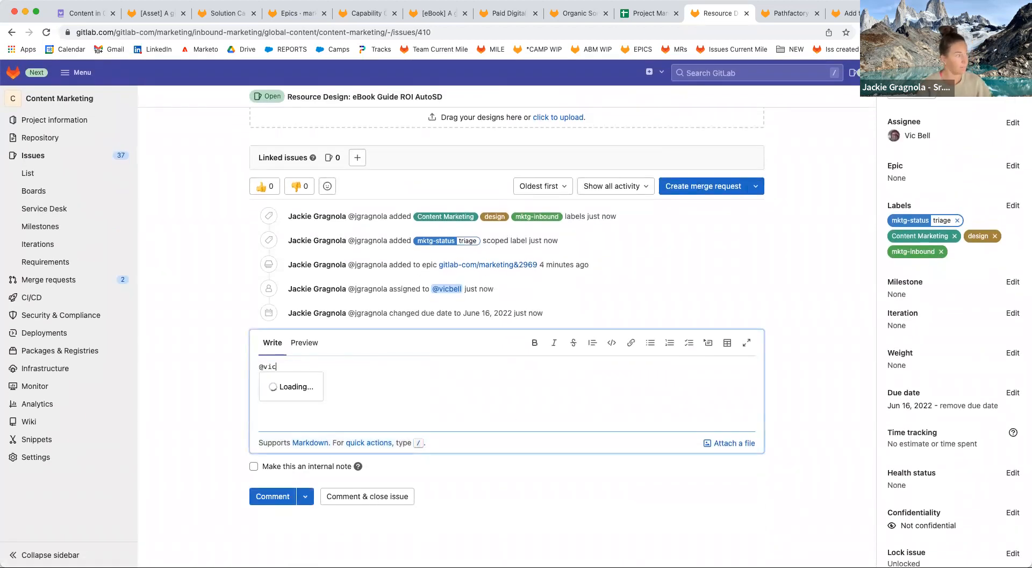
key(Return)
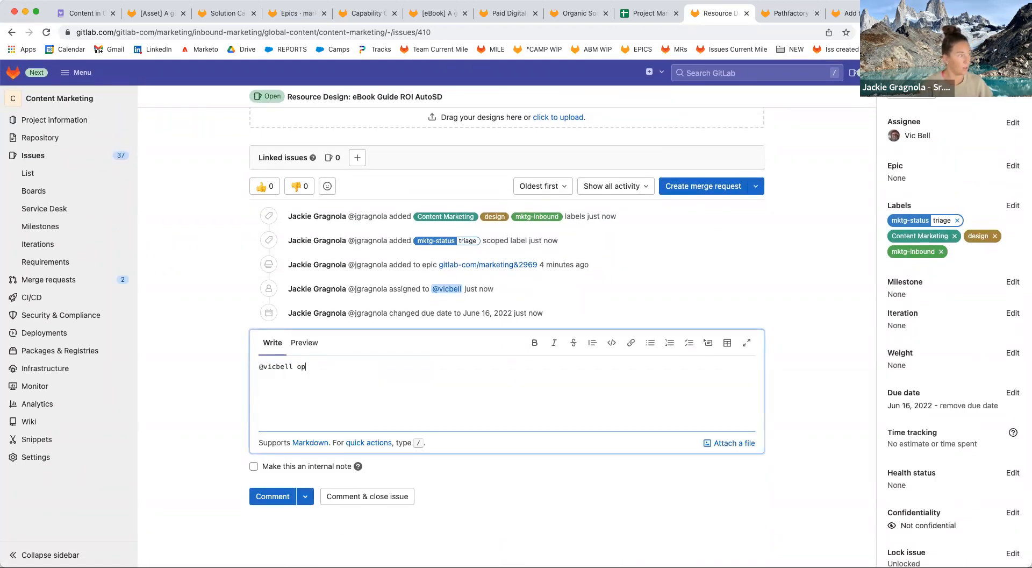
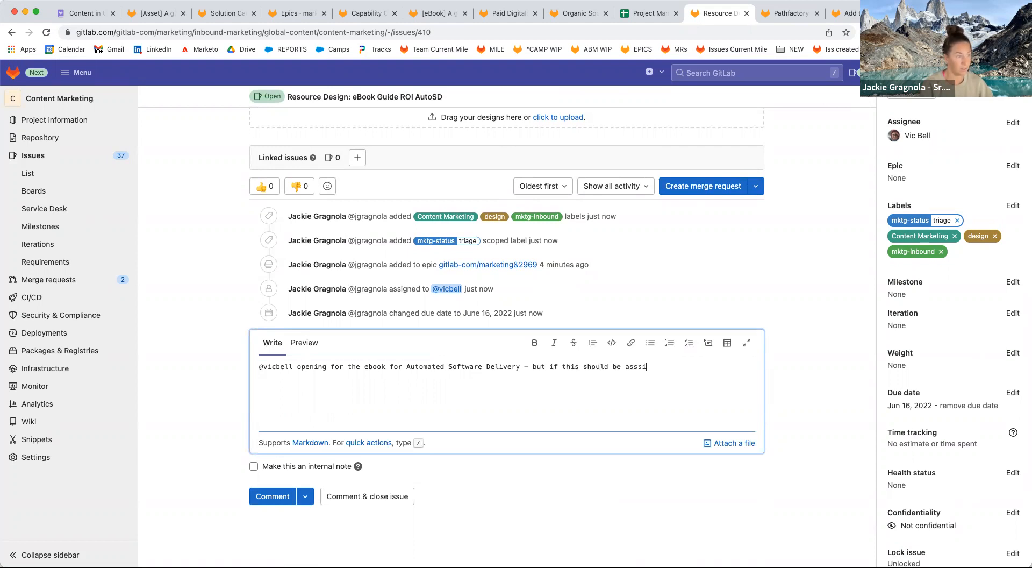
Draft a comment @-mentioning the assignee about the eBook timeline, leaving an empty [here]() process link.
text(@adamm)
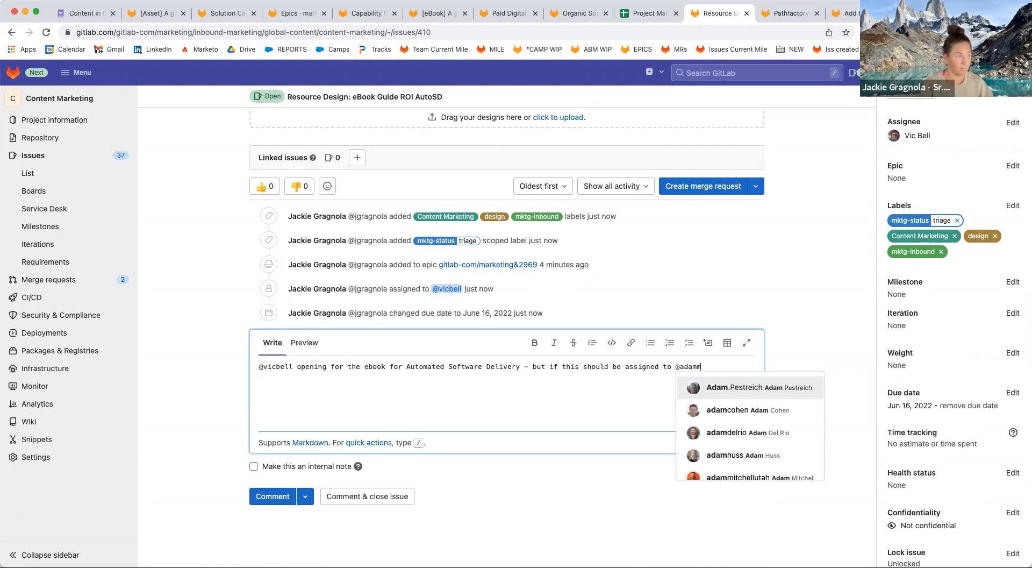
text(i)
key(Down)
key(Return)
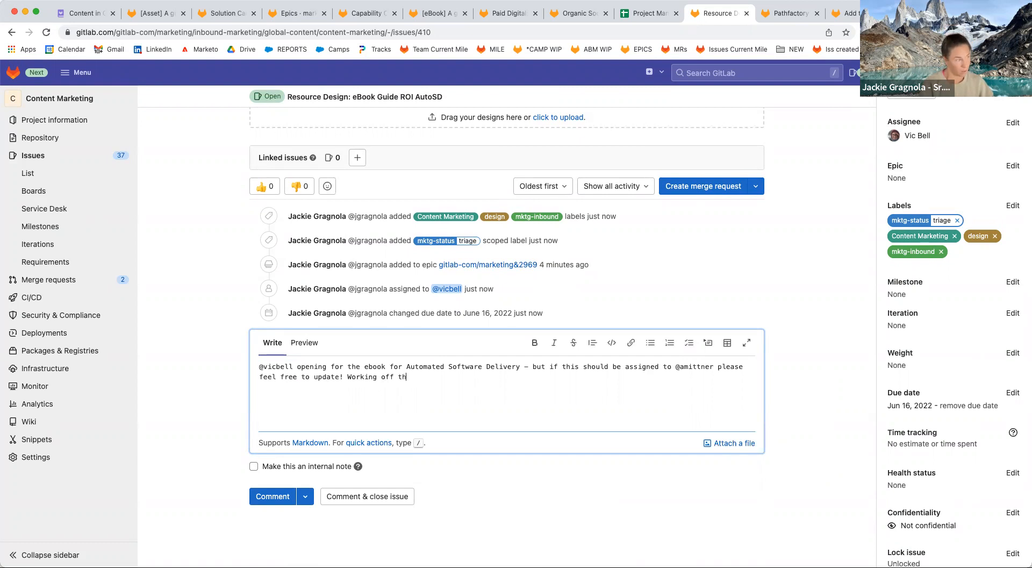
text(ement)
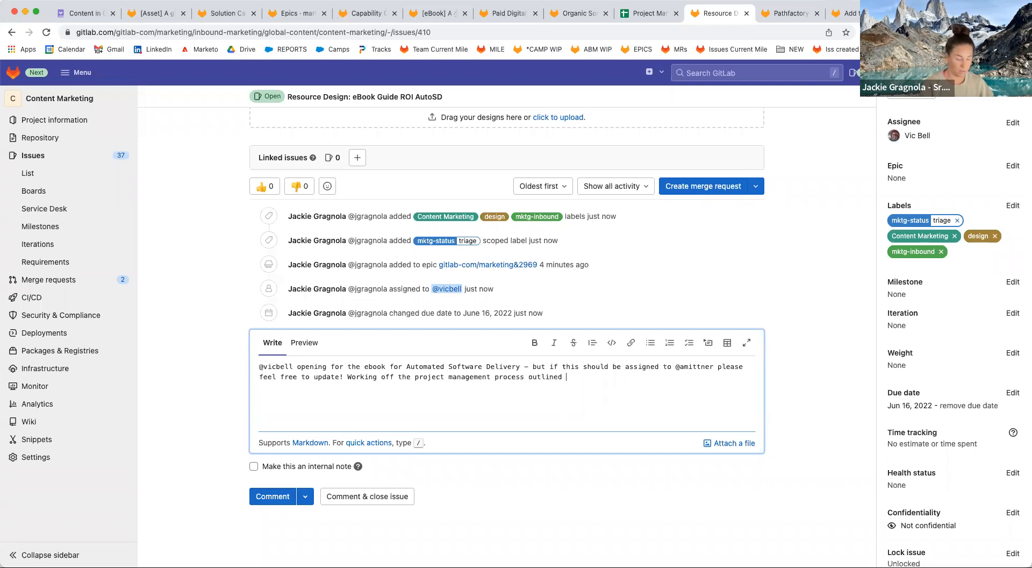
text(process outlined [here]() to get this issue into your backlog with proposed t)
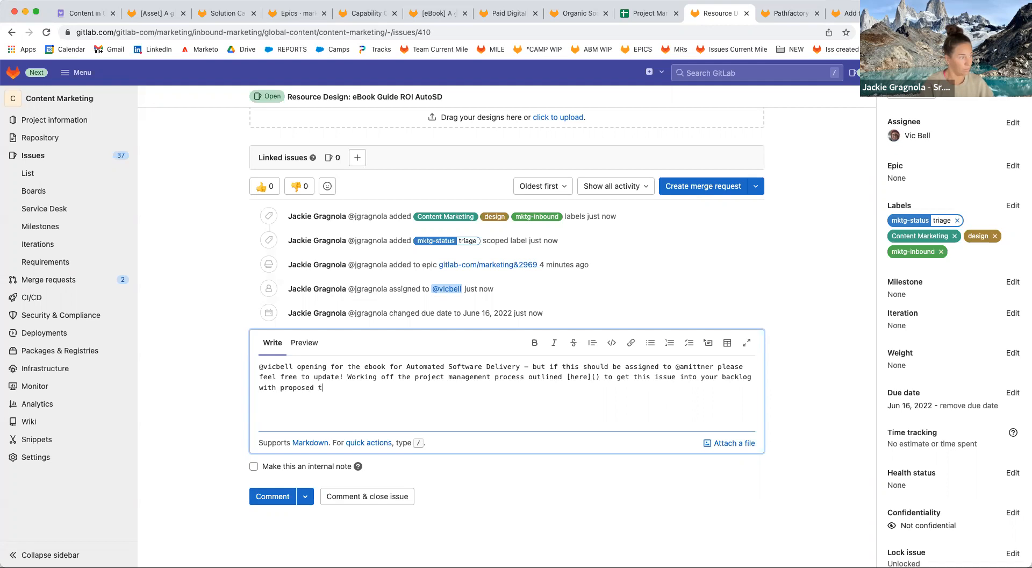
text(also to be updated, I'm using this as an example for a process video).)
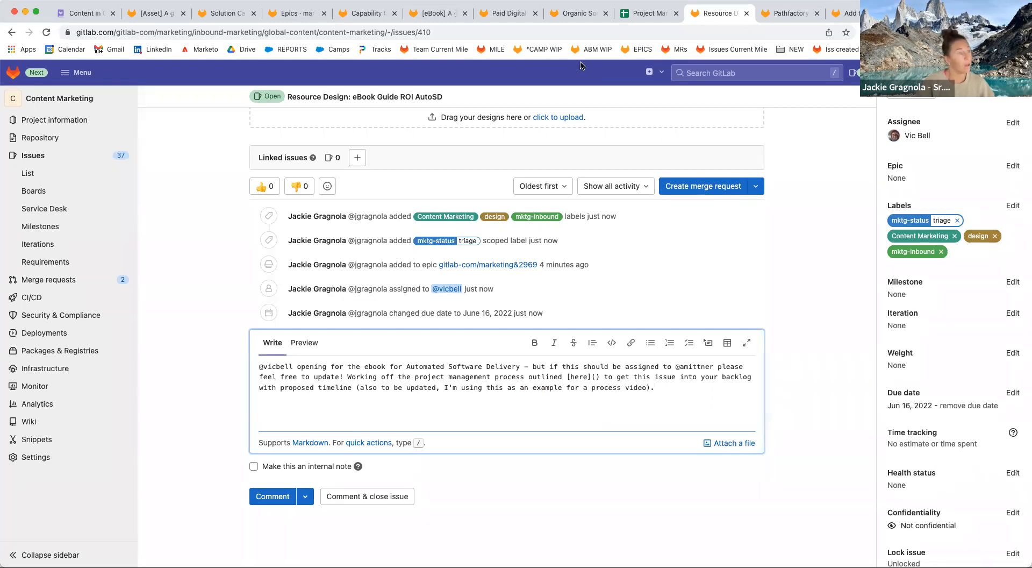
click(81, 13)
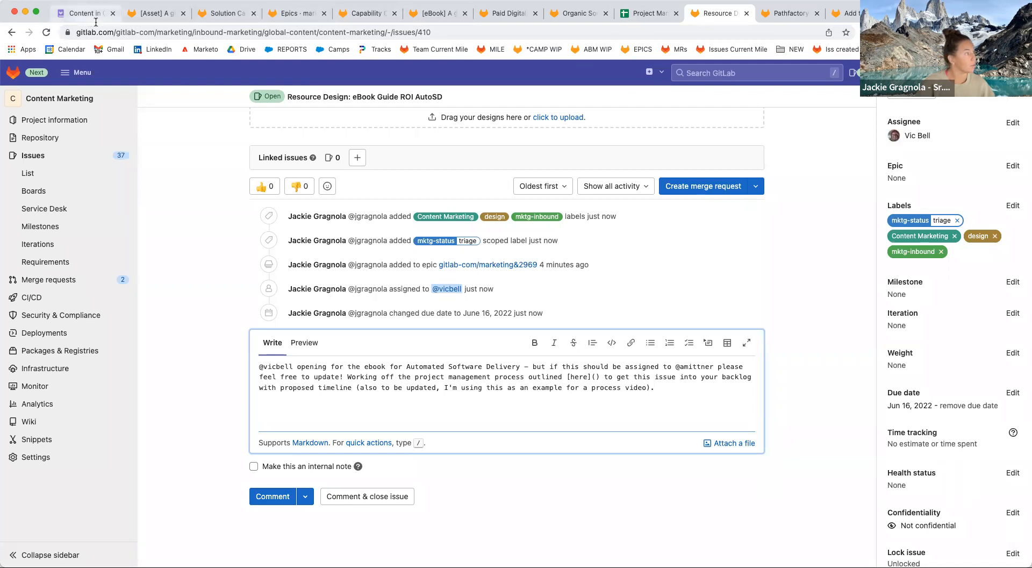
Copy the link to the handbook's Internal Content section.
scroll(363, 204, up, 10)
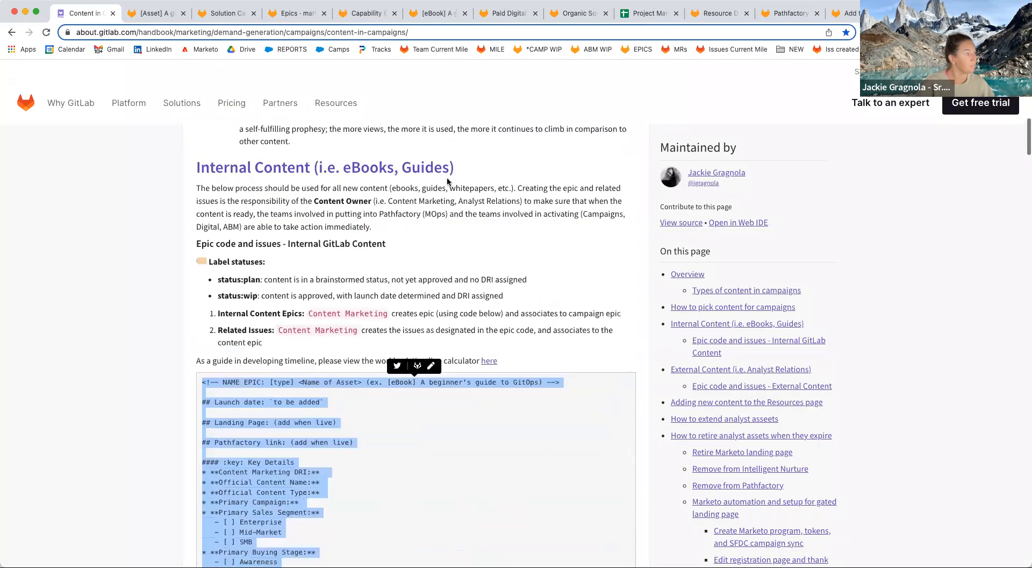
click(461, 169)
key(super+l)
key(super+c)
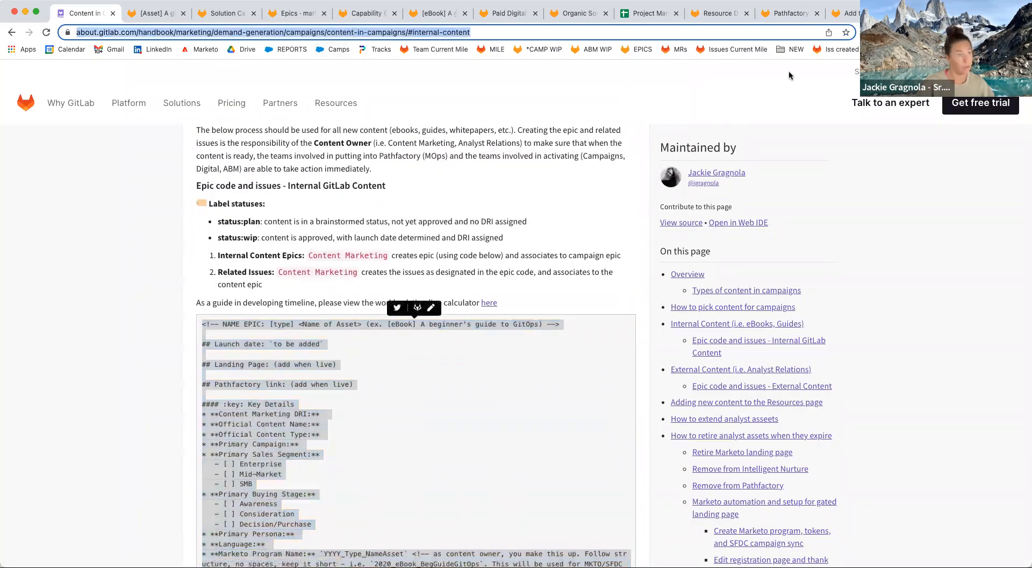
Paste the handbook link into the comment, add a cc line for two teammates, and post it.
click(841, 12)
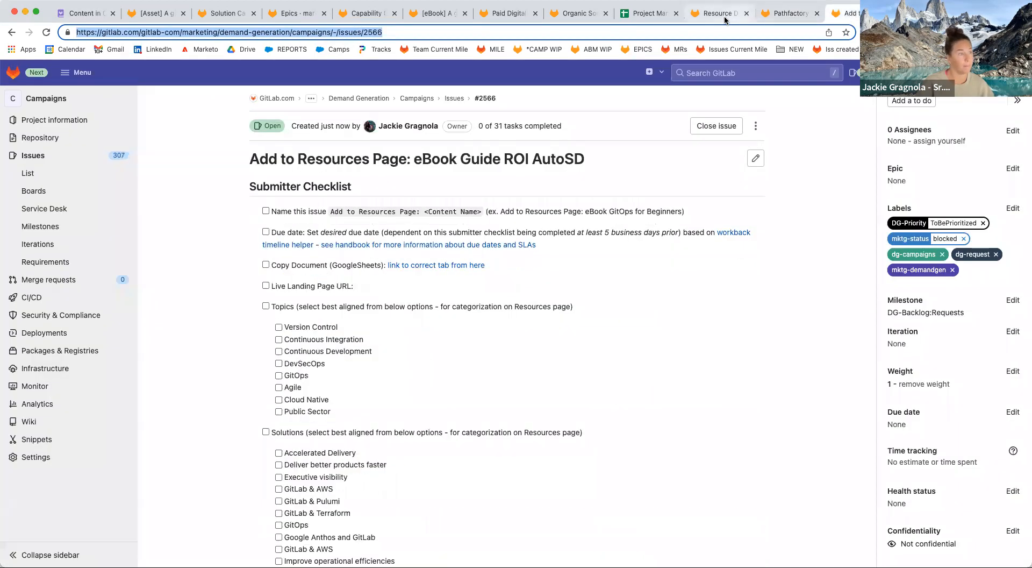
click(717, 13)
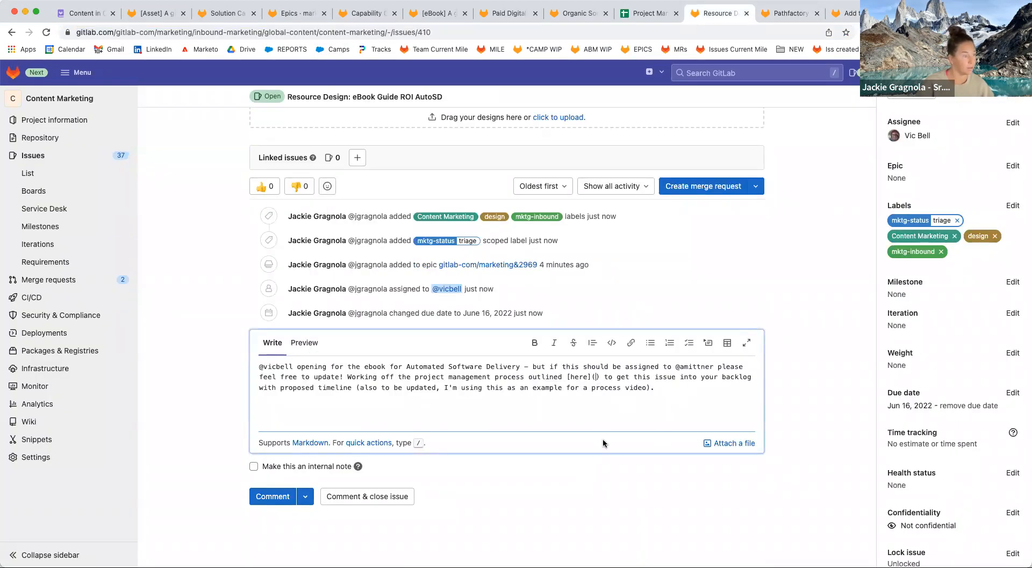
key(super+v)
key(Return)
key(Return)
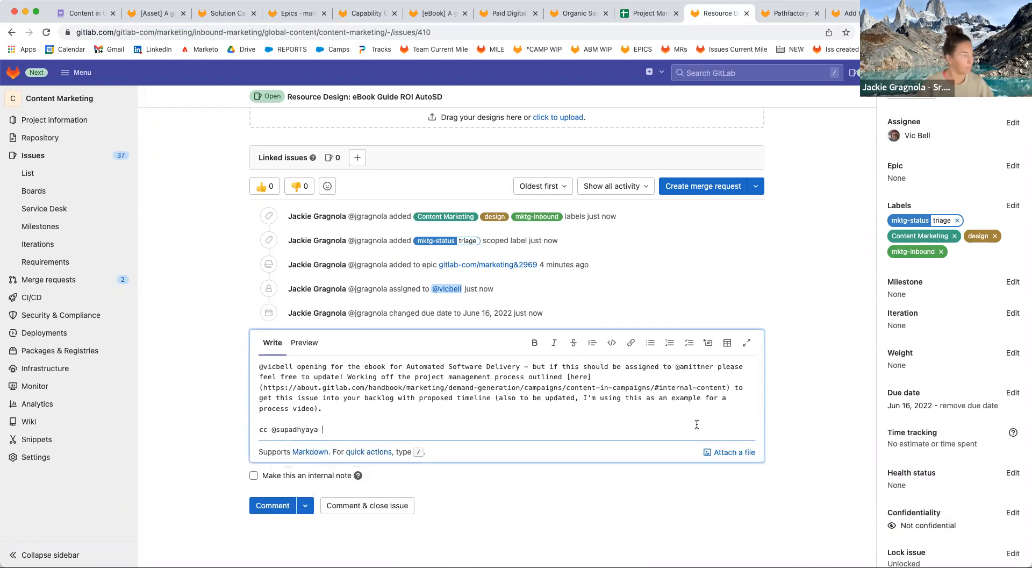
text(@srances)
click(279, 507)
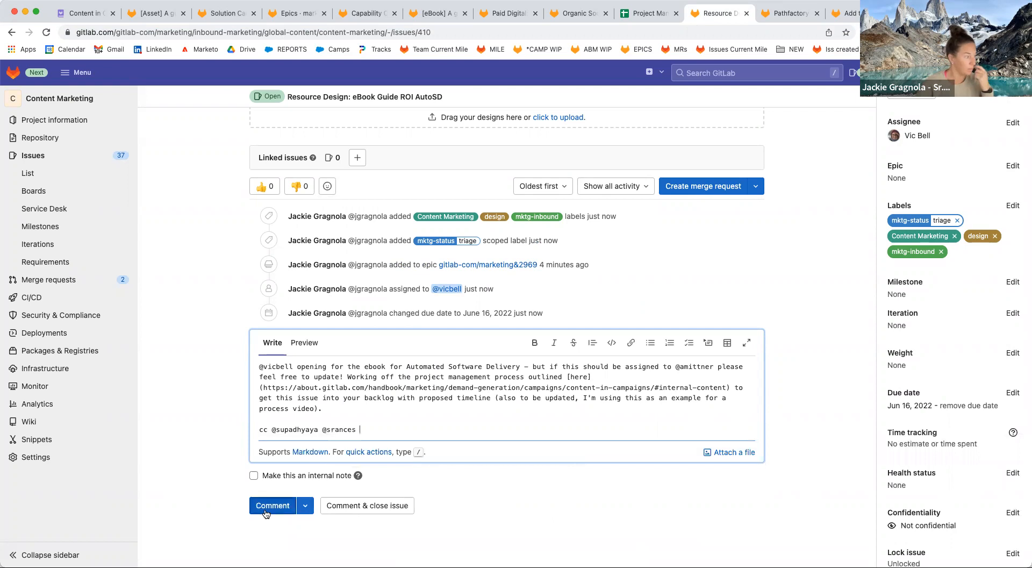
click(786, 18)
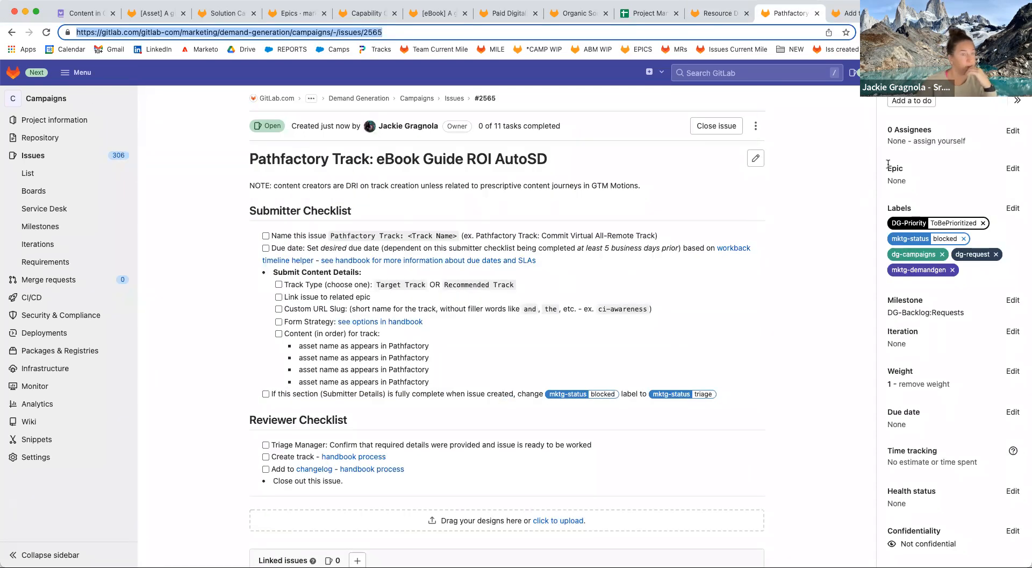
Assign the Pathfactory Track issue to the campaigns teammate found through the assignee search.
click(1011, 131)
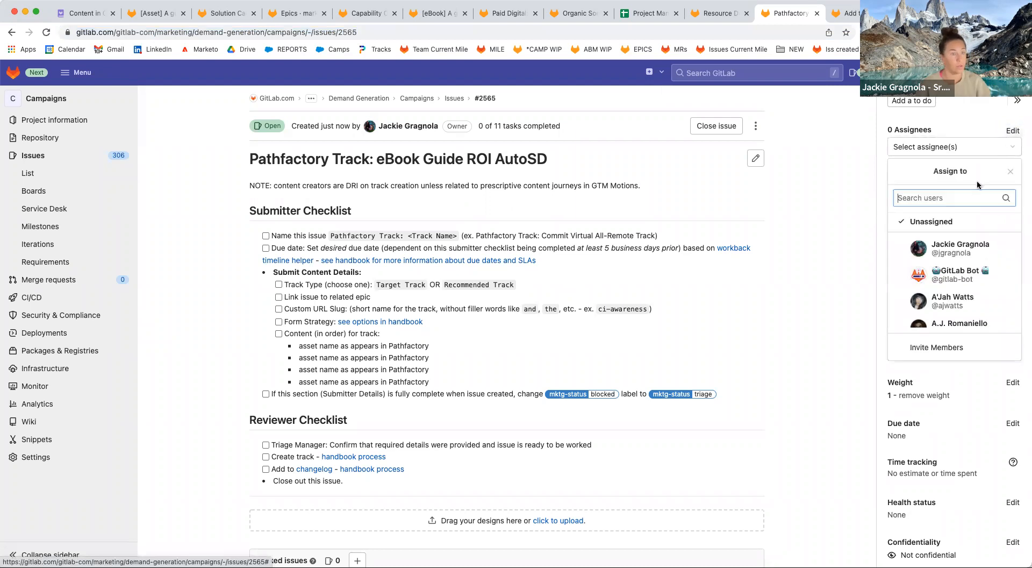
text(shari)
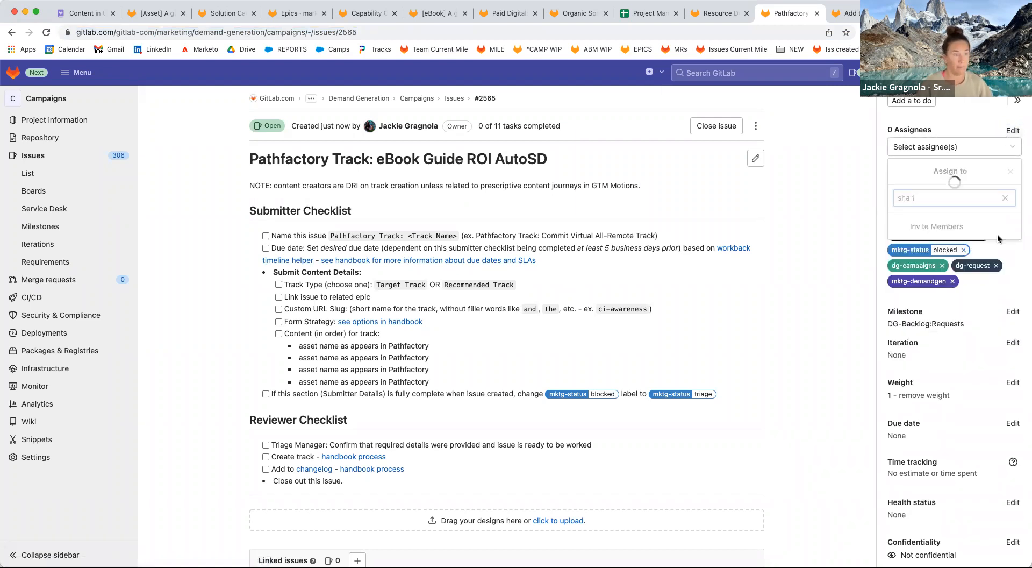
click(946, 220)
click(728, 360)
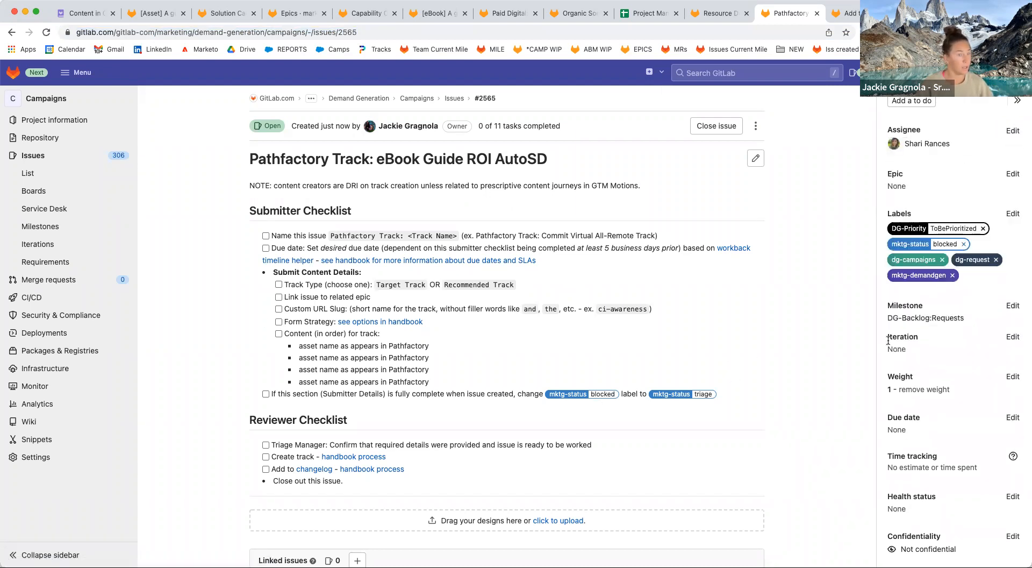
click(650, 14)
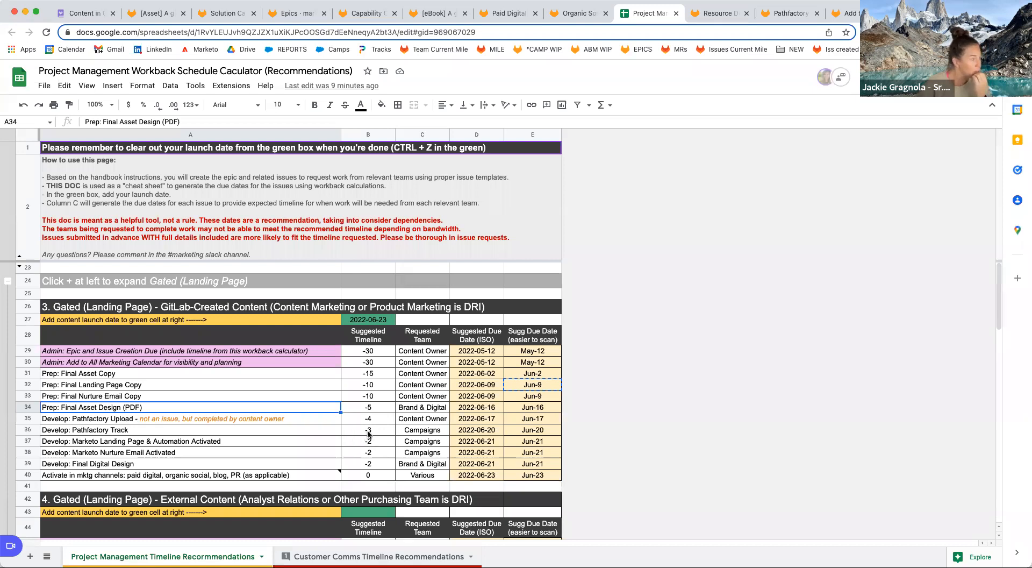
Check the D36 and E36 workday formulas giving Pathfactory Track a 2022-06-20 due date.
click(533, 431)
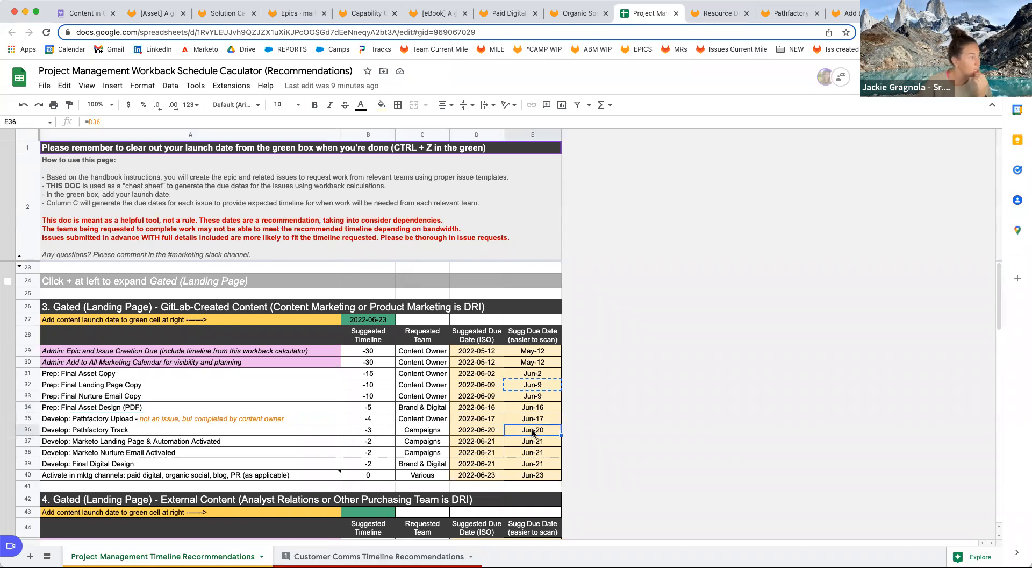
double_click(536, 432)
key(Escape)
double_click(483, 430)
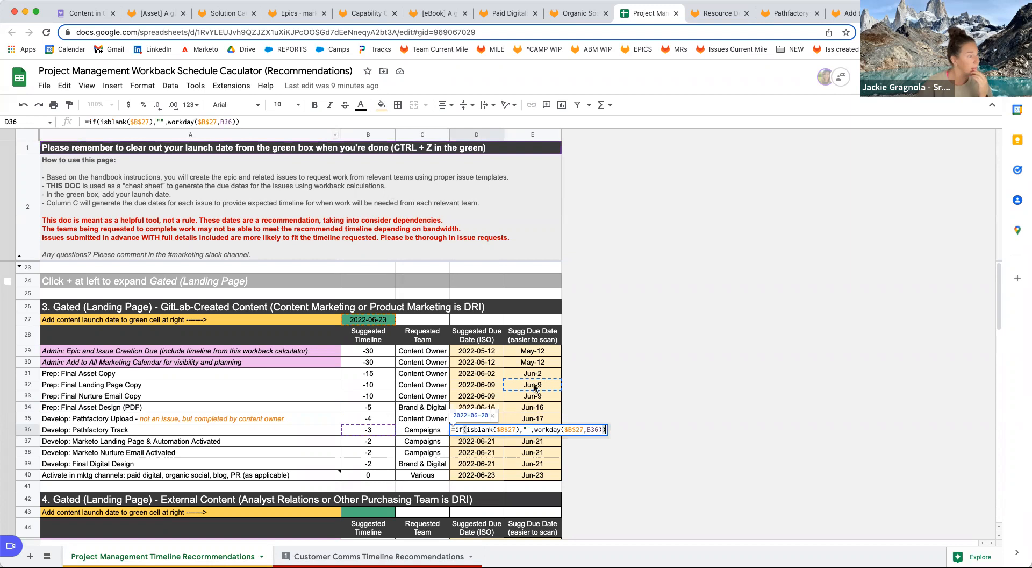
click(534, 422)
click(535, 432)
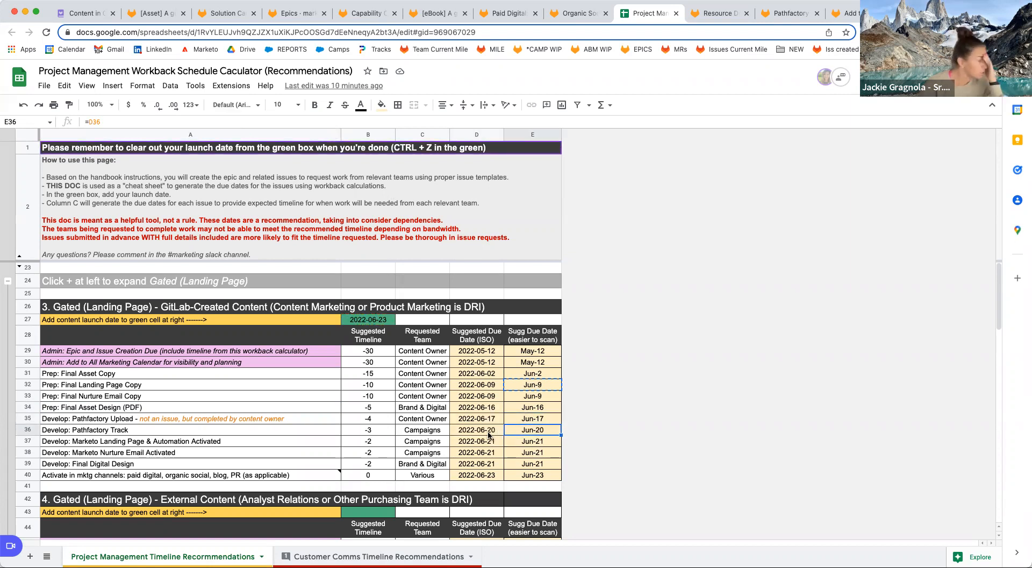
click(731, 19)
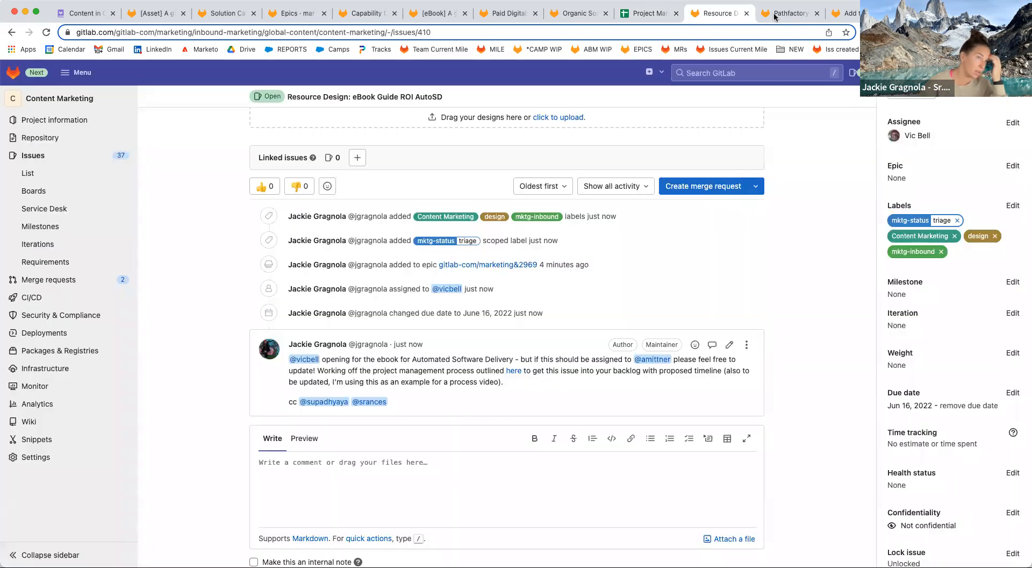
Give the Pathfactory Track issue a due date of June 20, 2022.
click(777, 17)
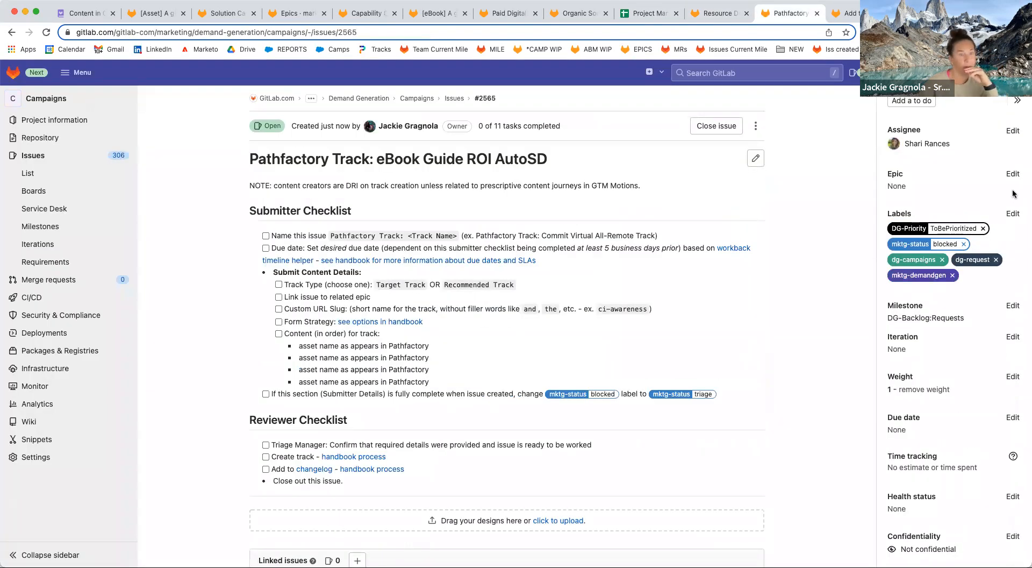
click(1011, 417)
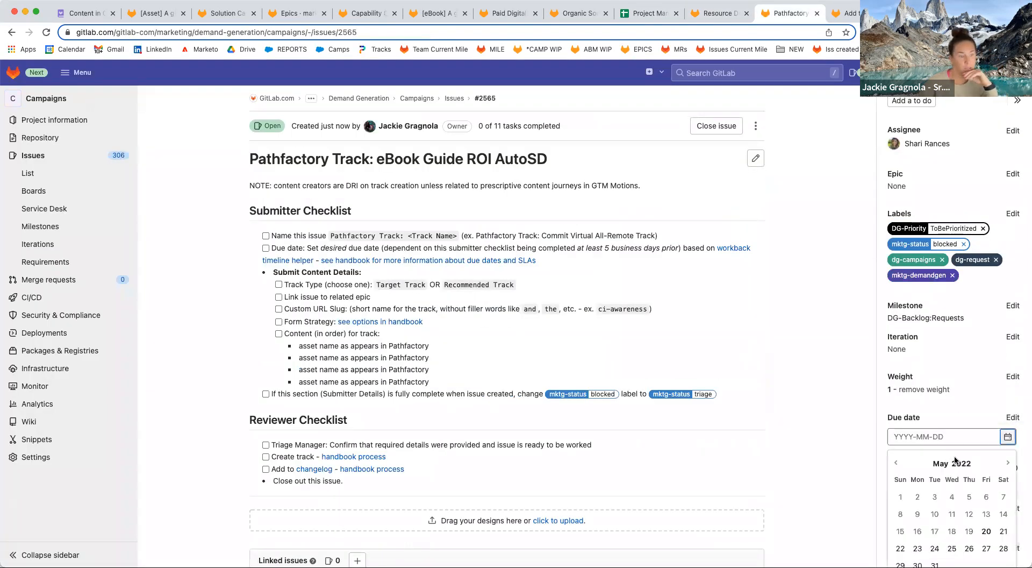
click(1006, 463)
scroll(1001, 462, down, 1)
scroll(1000, 462, down, 2)
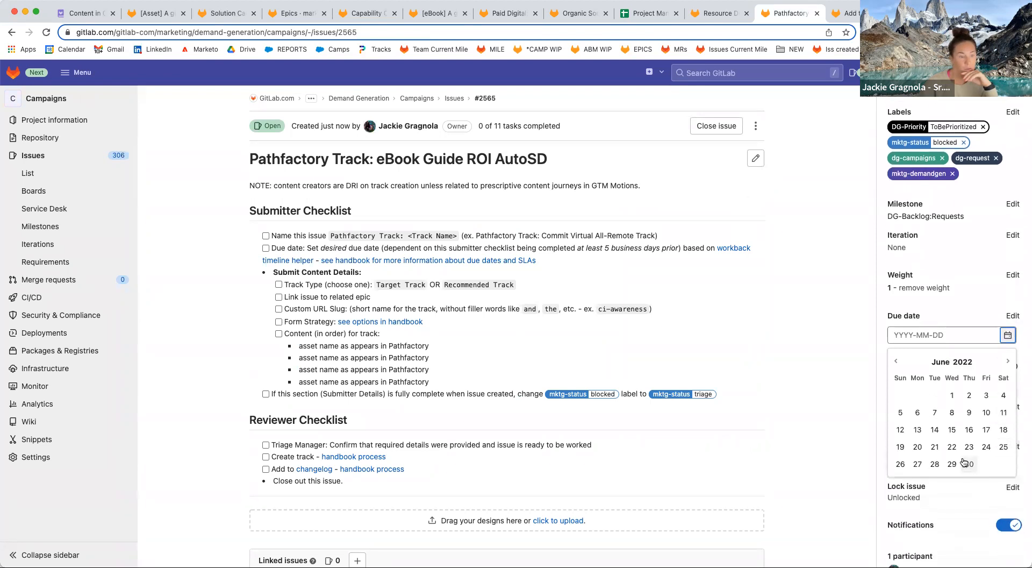
click(921, 449)
scroll(794, 350, up, 2)
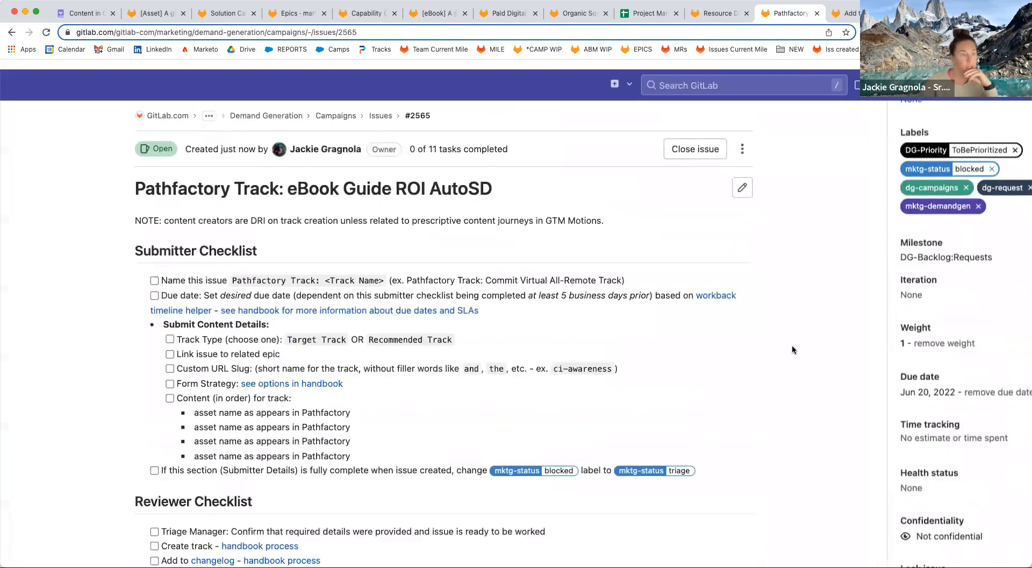
scroll(926, 297, down, 2)
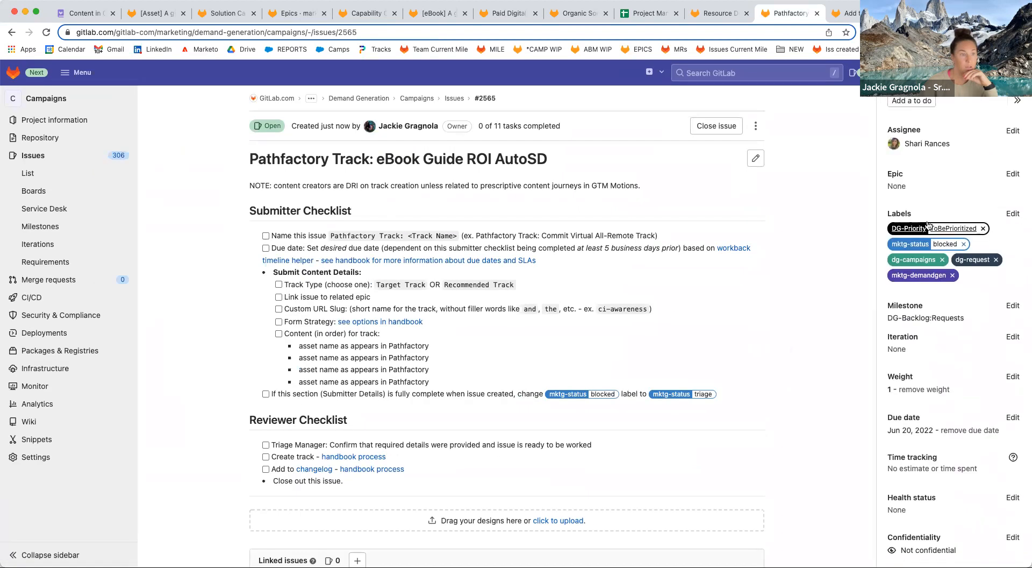
click(844, 13)
Make the campaigns owner the assignee of the Add to Resources Page issue.
click(1012, 132)
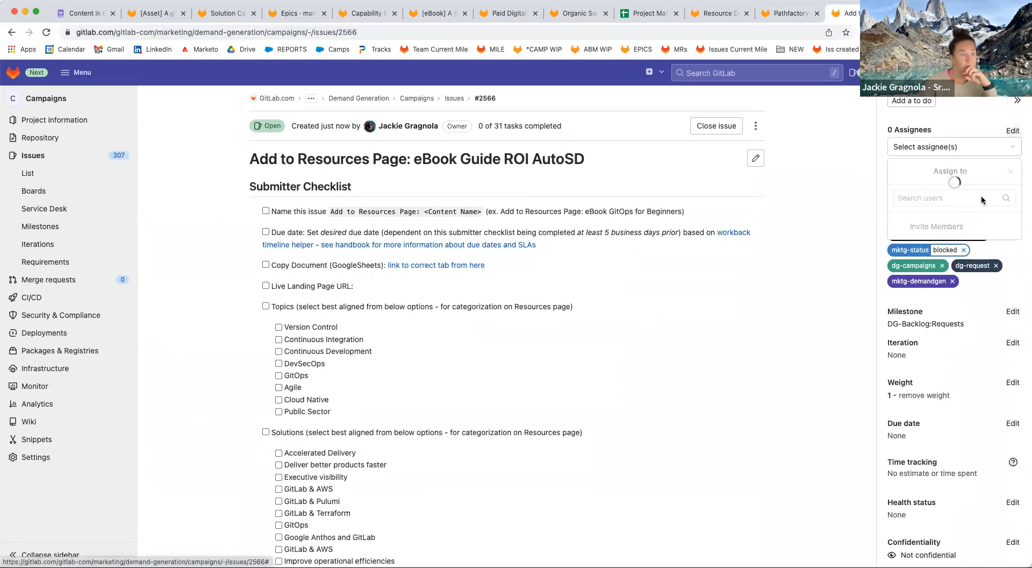
text(sha)
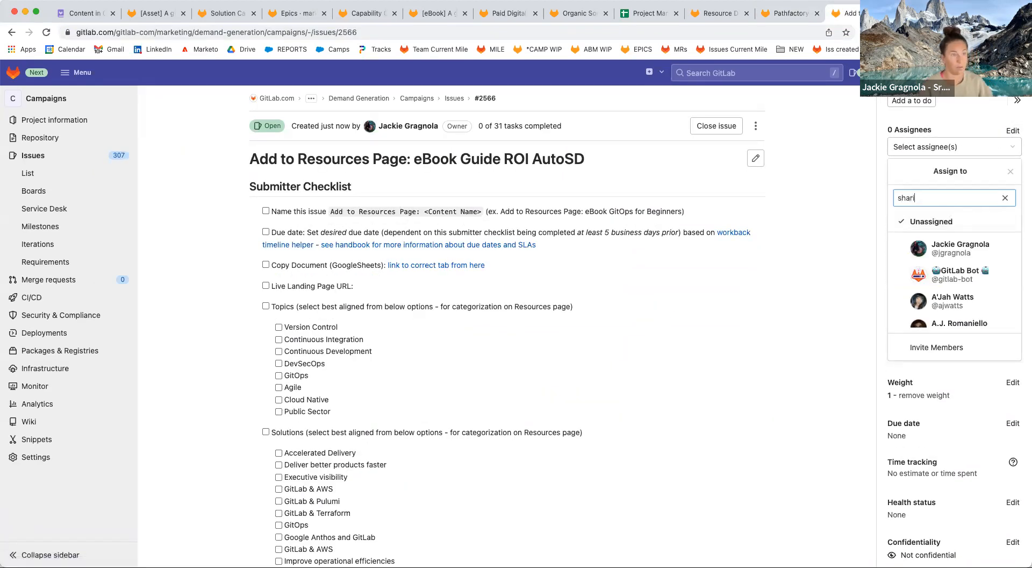
text(ri)
click(950, 234)
click(554, 333)
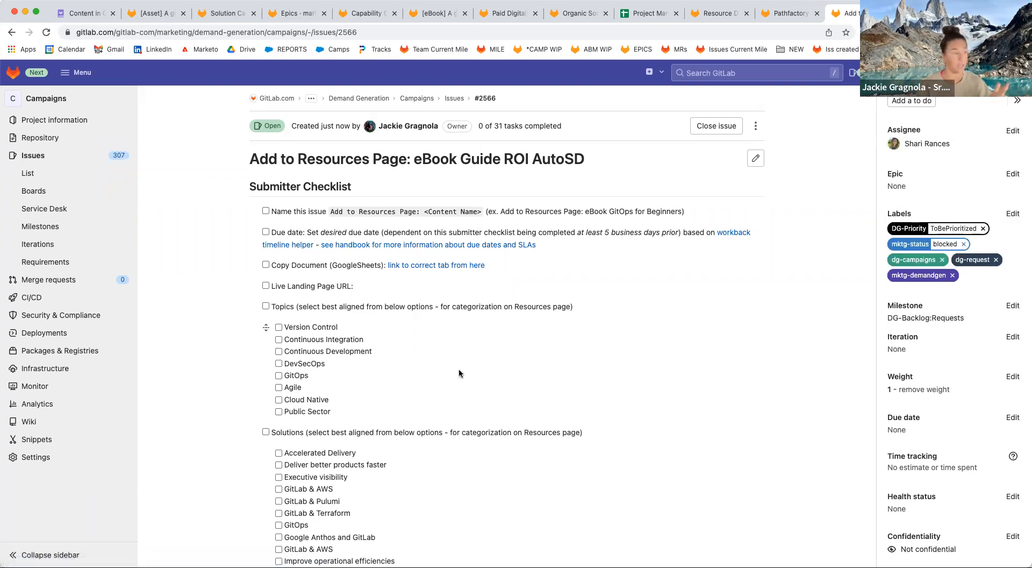
scroll(495, 385, down, 8)
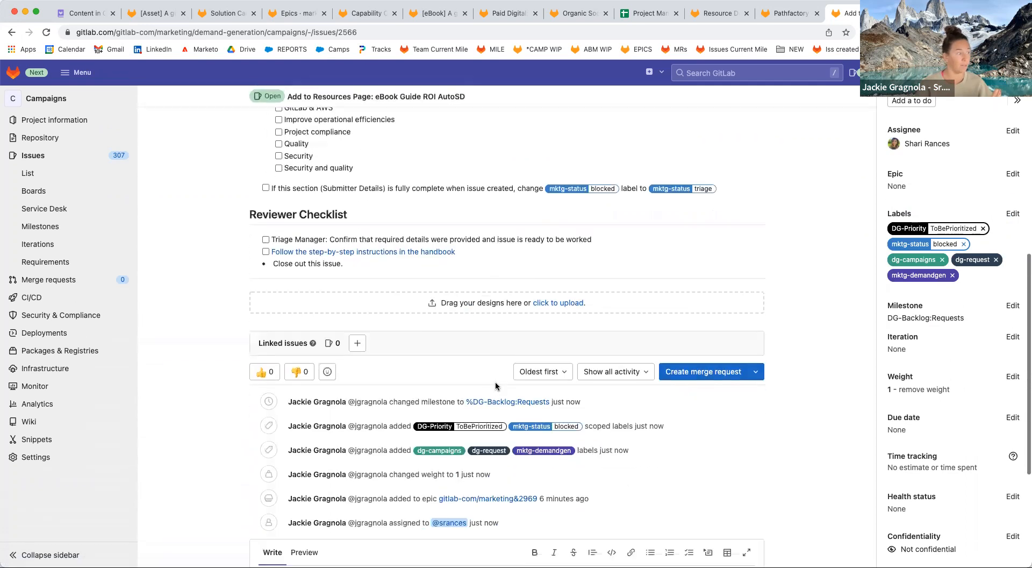
scroll(587, 263, up, 6)
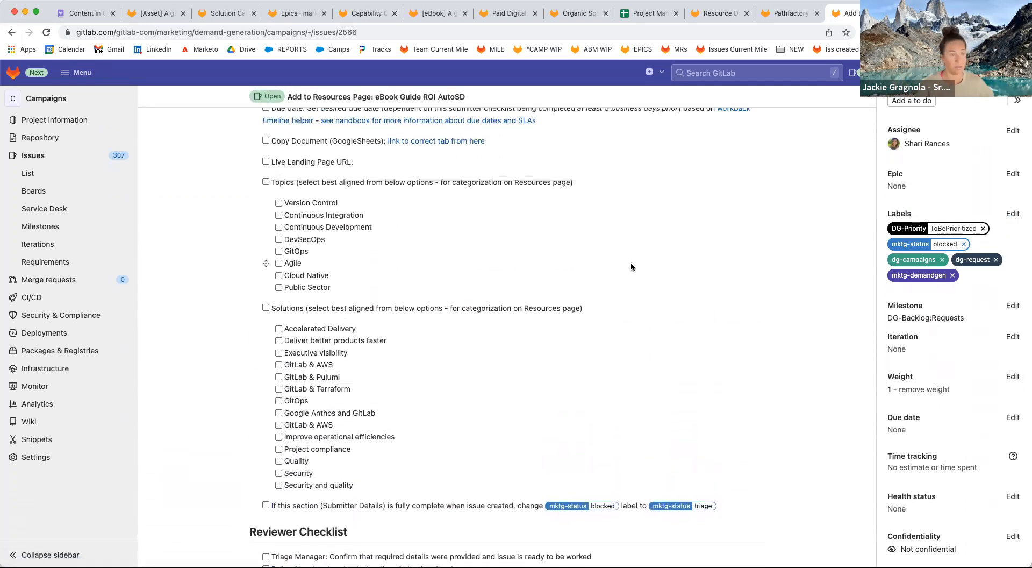
scroll(970, 394, down, 1)
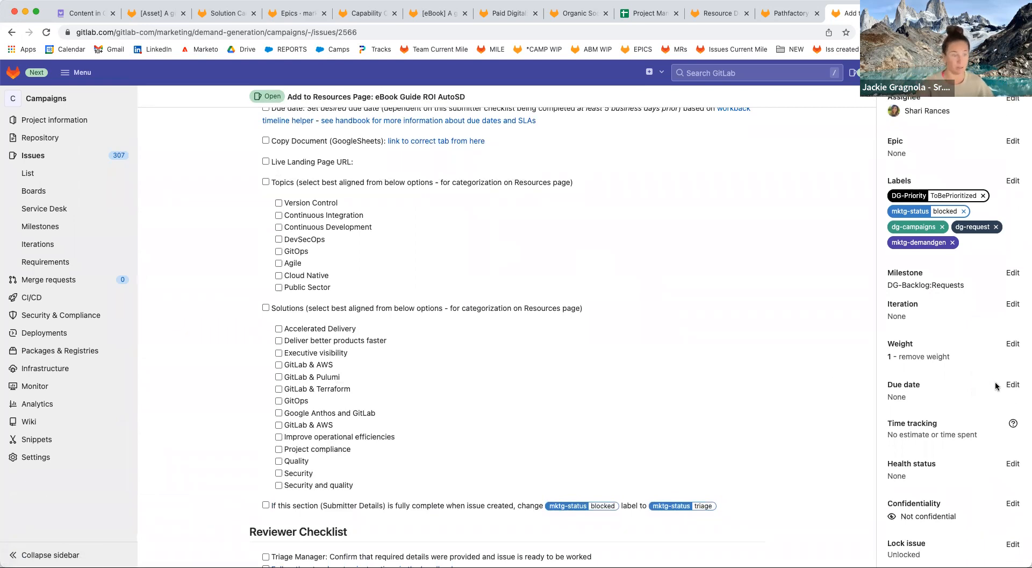
click(659, 16)
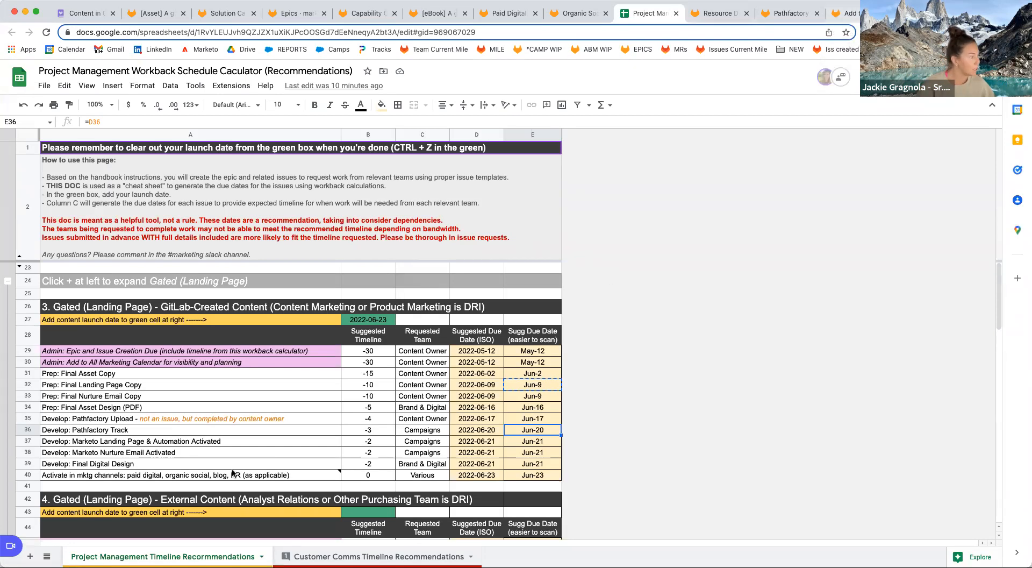
Insert a row and enter the 'Activate: add to Resources Page' task with a -1 day offset.
click(182, 456)
click(186, 463)
click(187, 442)
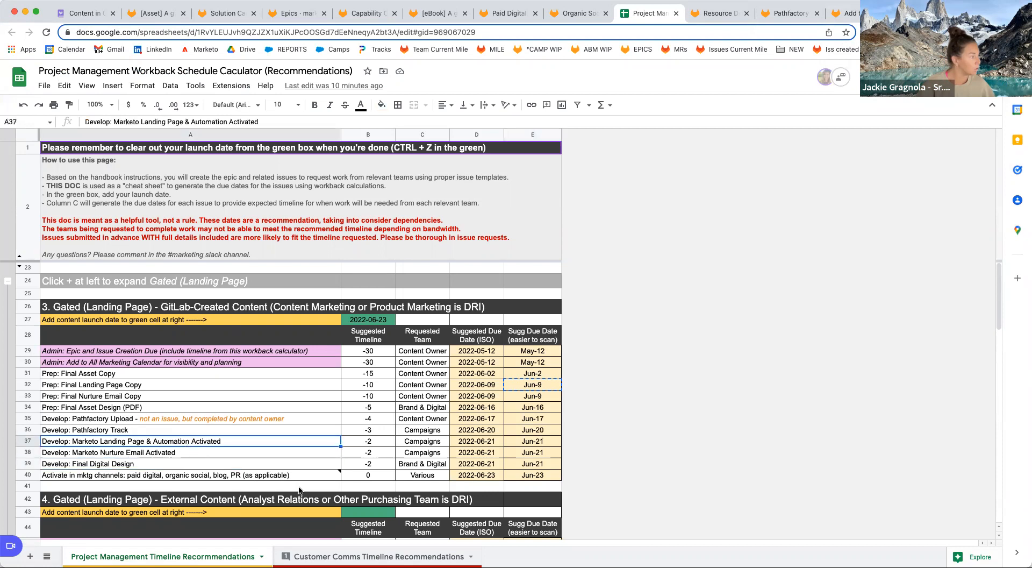
click(34, 452)
right_click(34, 451)
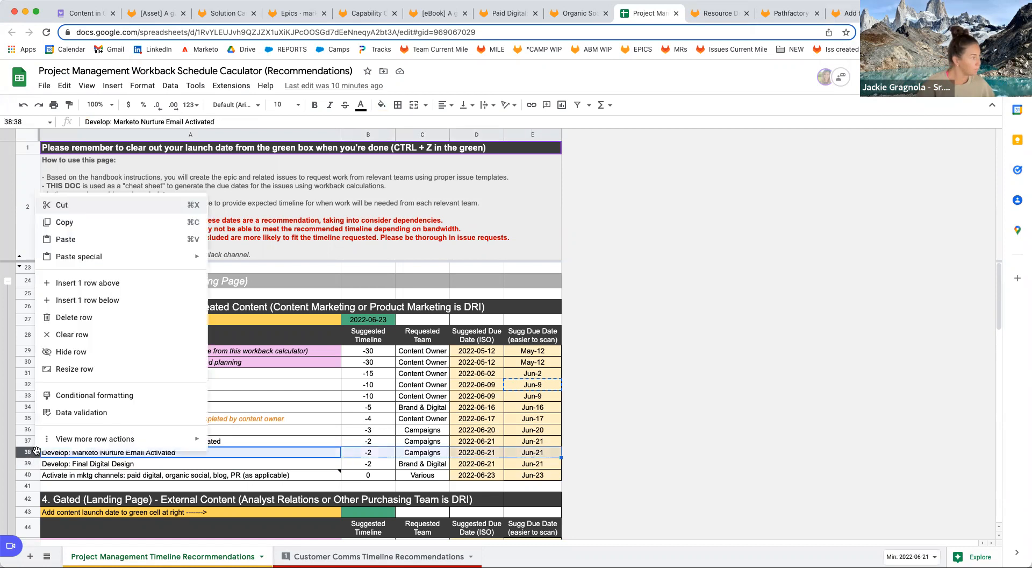
click(92, 299)
click(185, 462)
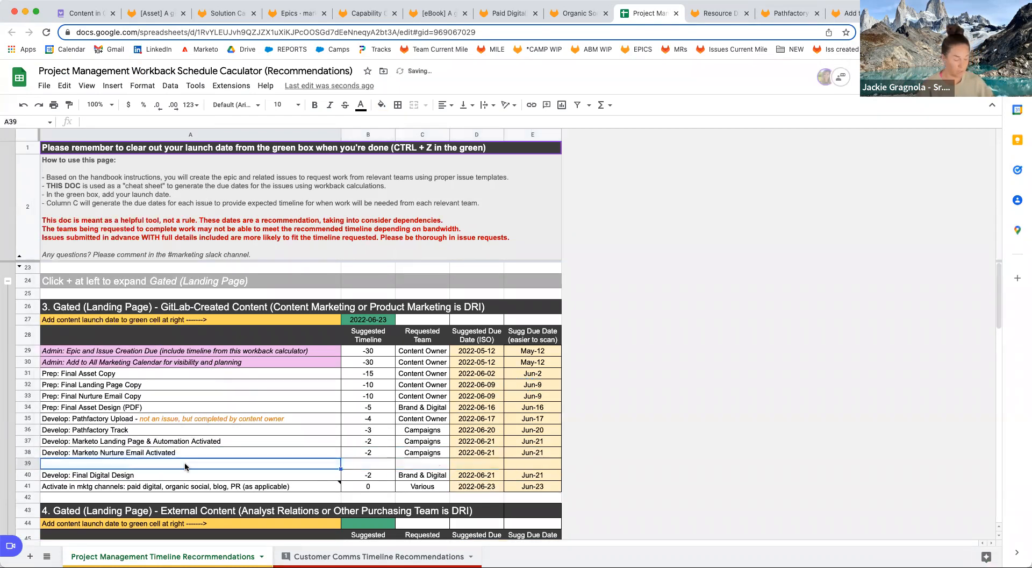
text(Activate: add to Recou)
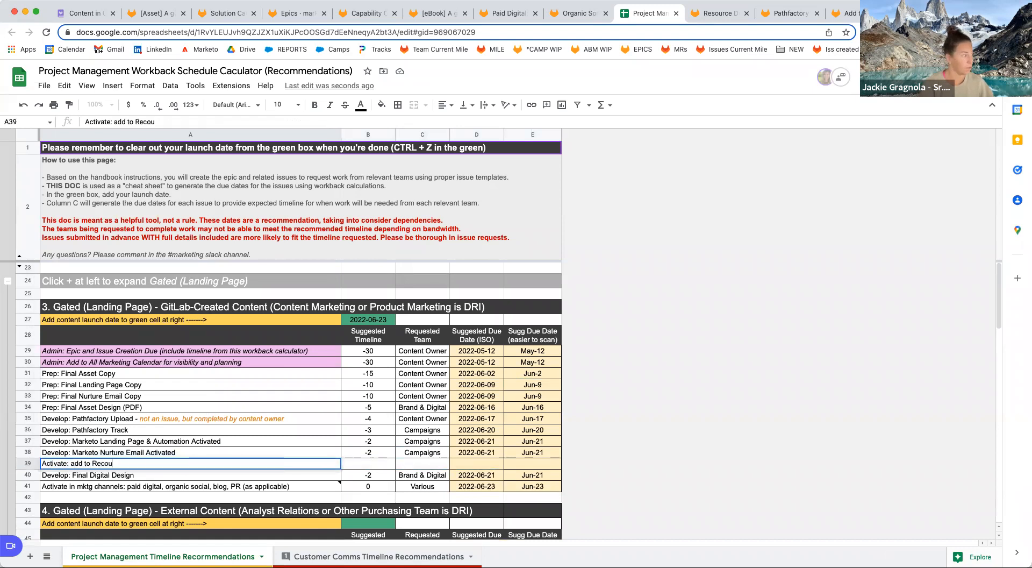
key(BackSpace)
key(BackSpace)
text(ources Page)
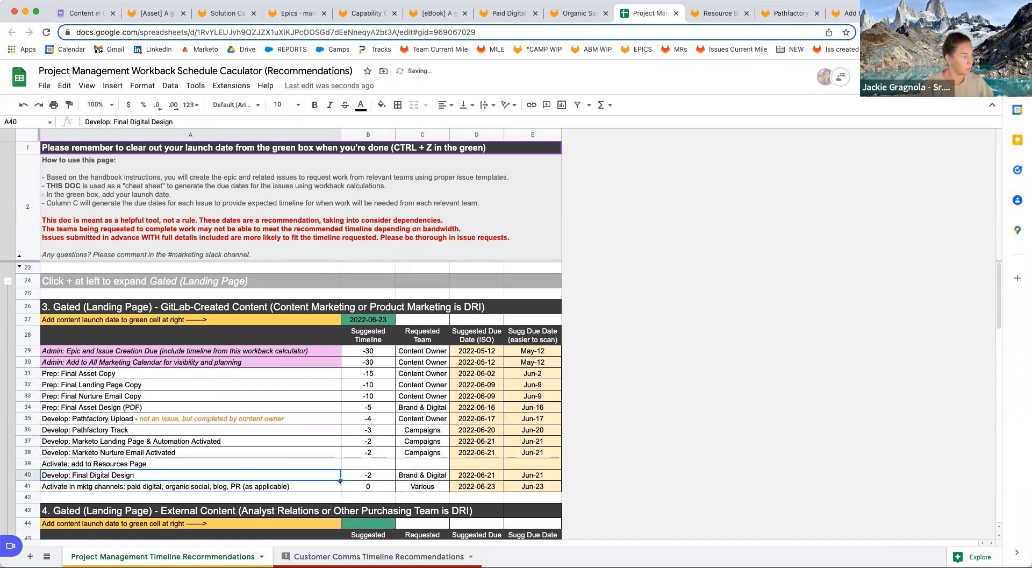
key(Tab)
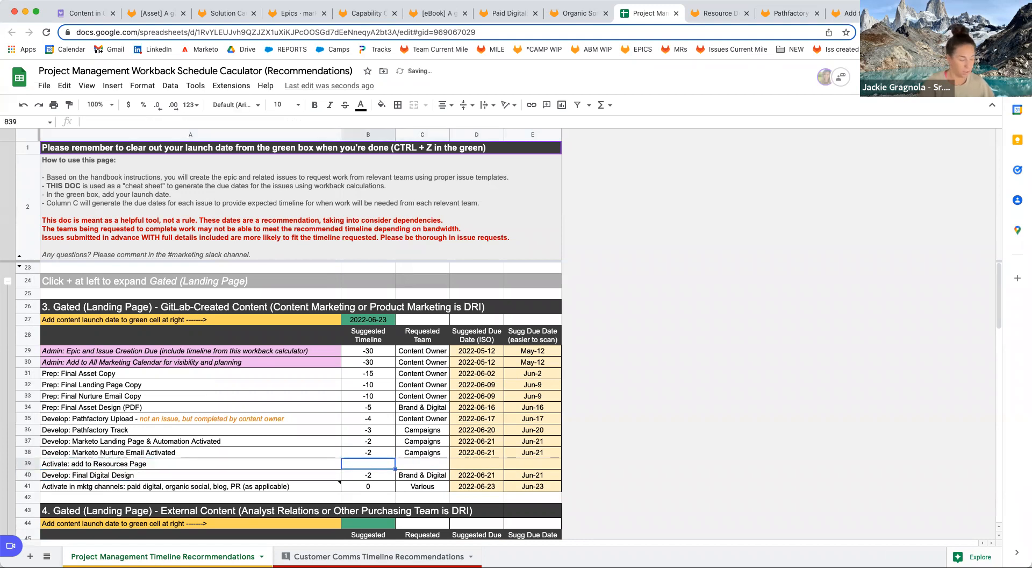
text(-1)
key(Return)
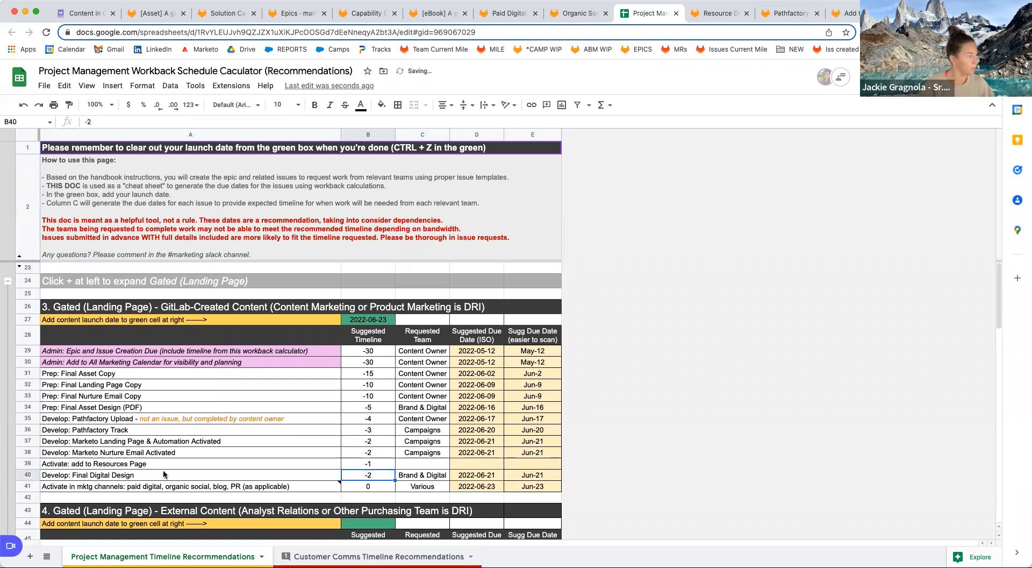
Move the new row below Final Digital Design and delete the leftover empty row.
click(27, 463)
key(ctrl+c)
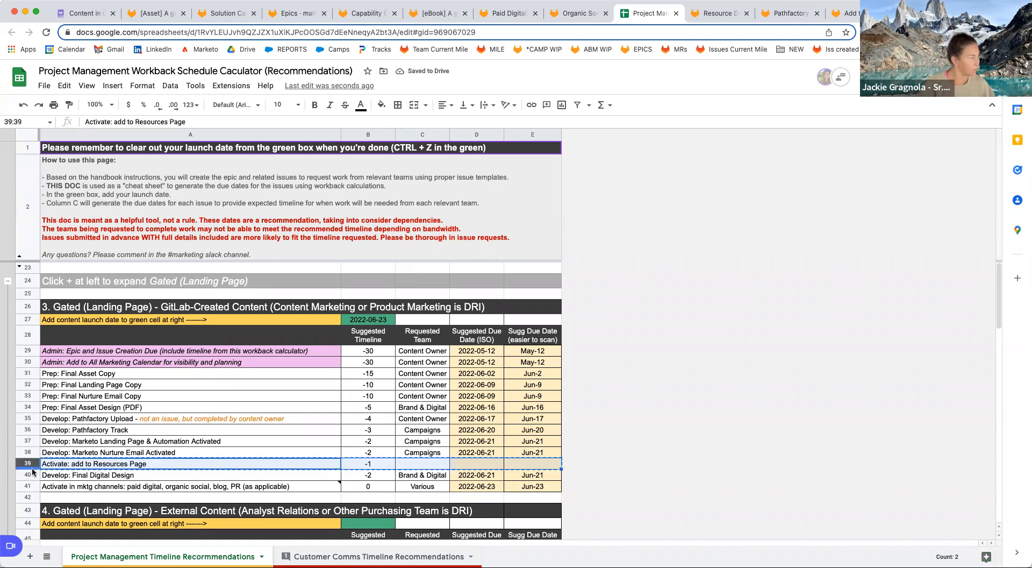
click(28, 474)
right_click(28, 474)
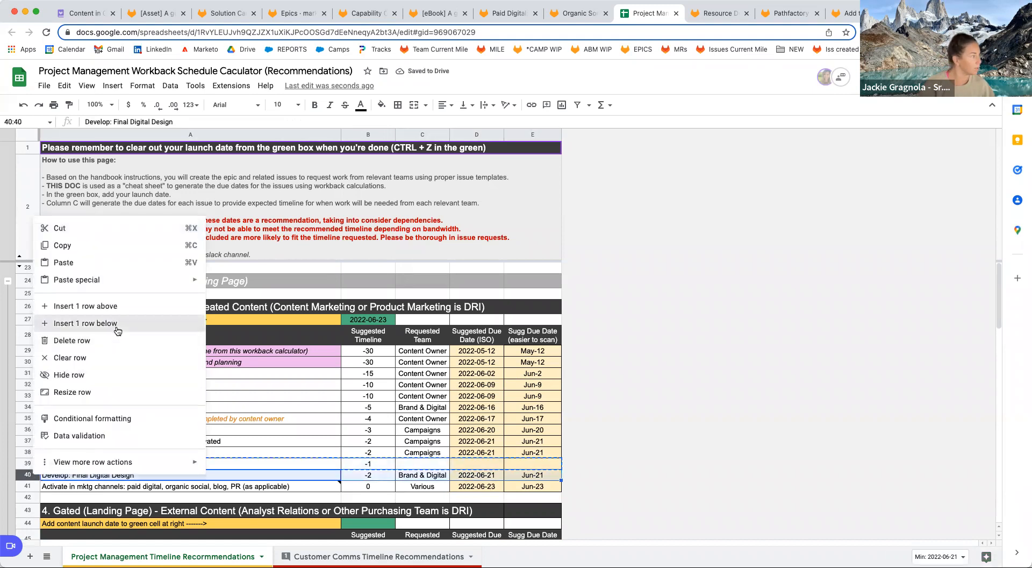
click(118, 323)
key(ctrl+v)
click(127, 464)
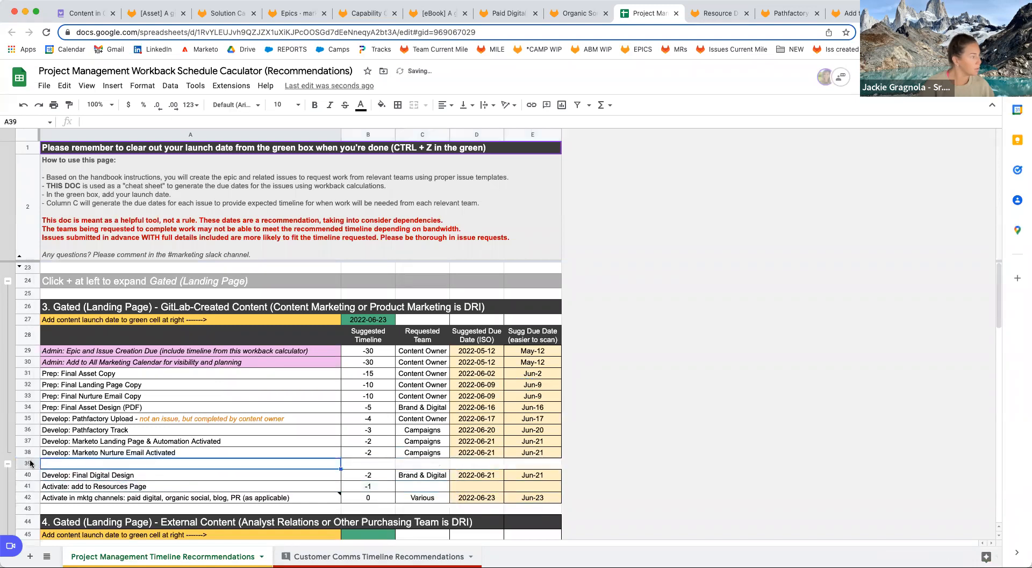
click(30, 463)
right_click(29, 464)
click(67, 325)
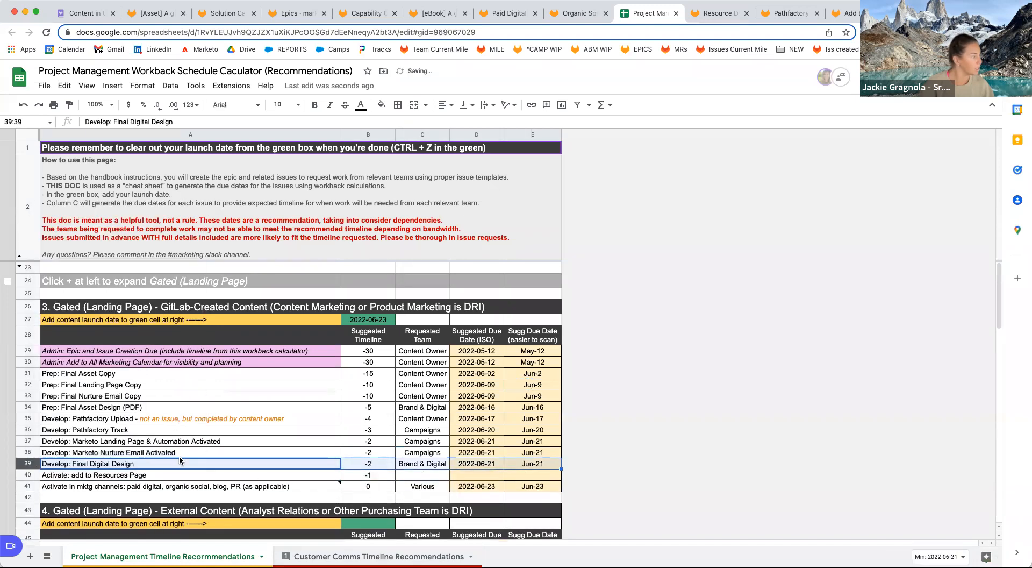
Set the requested team to Campaigns and fill the due-date formulas down, giving 2022-06-22.
click(417, 476)
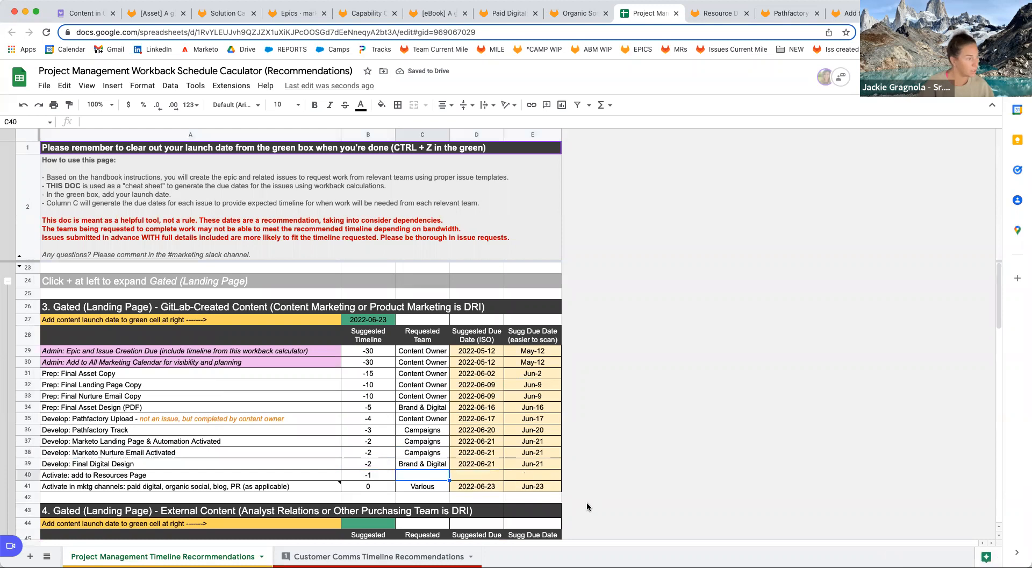
text(Campaigns)
key(Tab)
key(Tab)
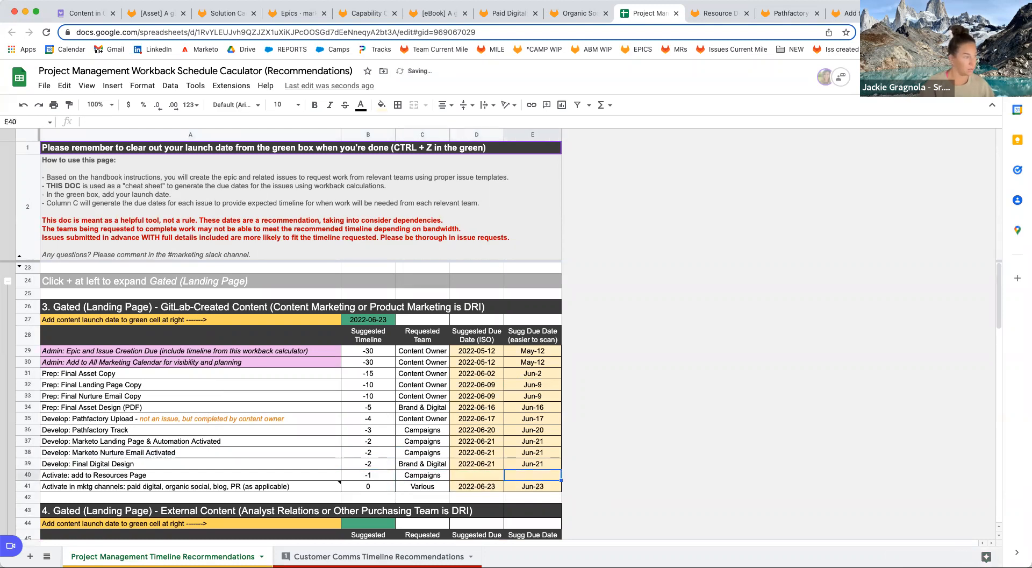
drag(494, 465, 560, 478)
click(549, 475)
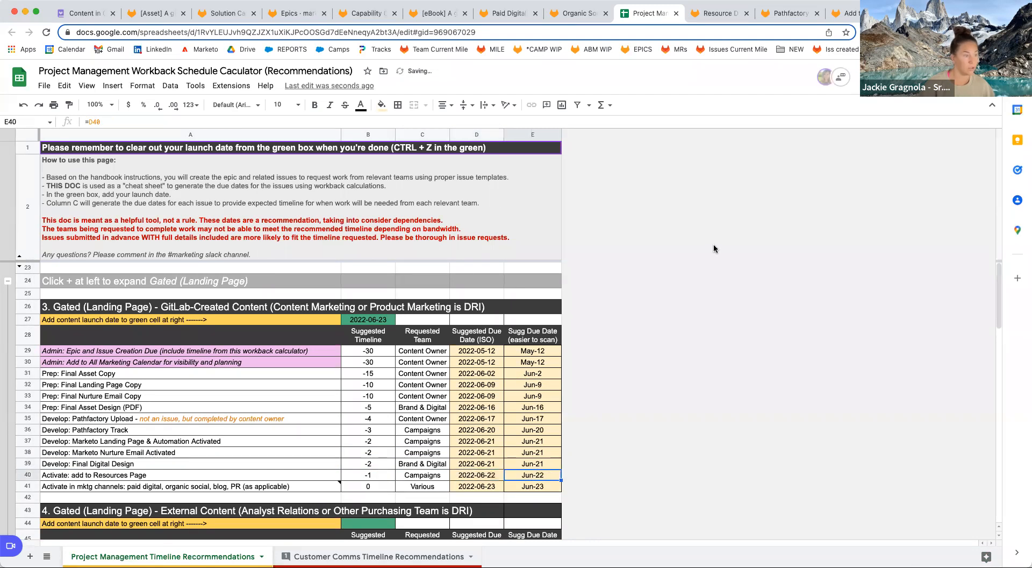
click(844, 13)
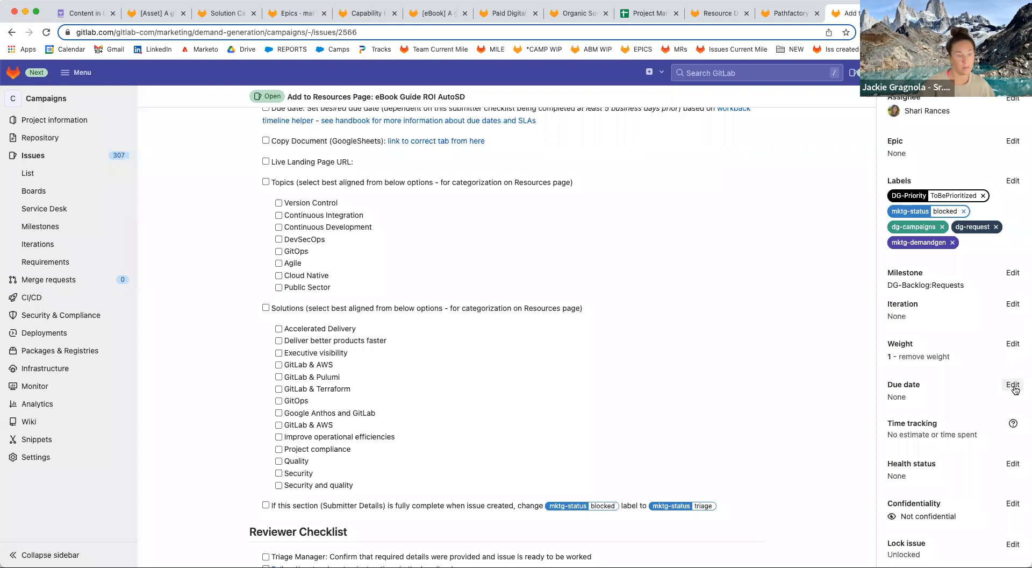
Set the Add to Resources Page issue's due date to June 22, 2022.
click(1012, 384)
click(1007, 429)
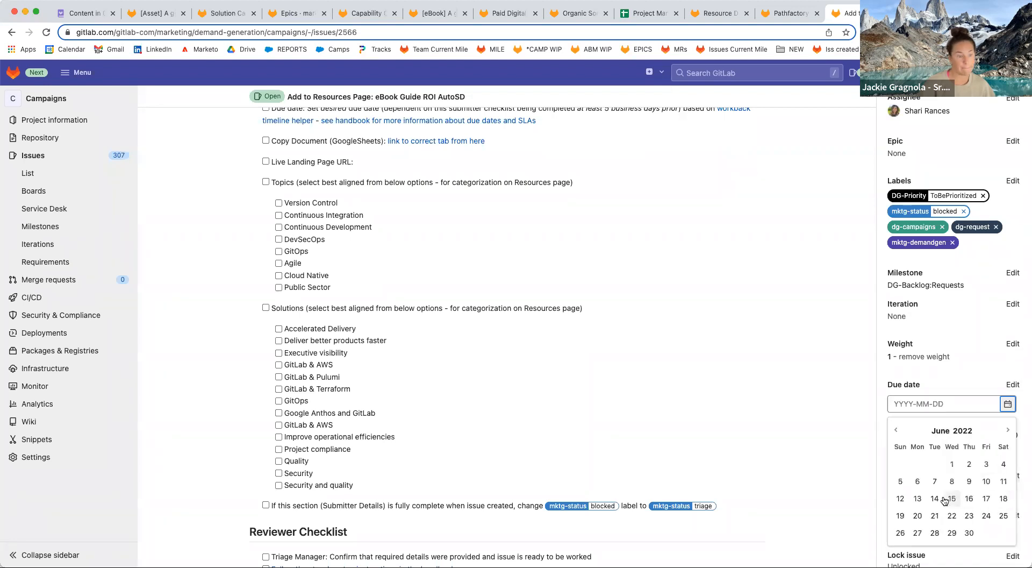
click(948, 517)
scroll(778, 307, up, 3)
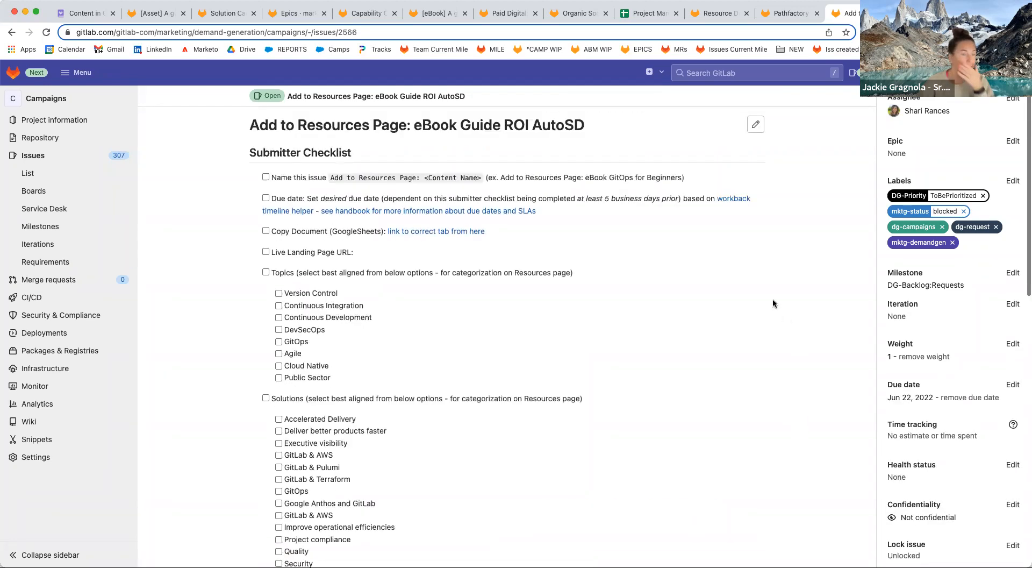
Copy the eBook epic's URL and scroll the Solution Campaign epic to its child items.
click(700, 15)
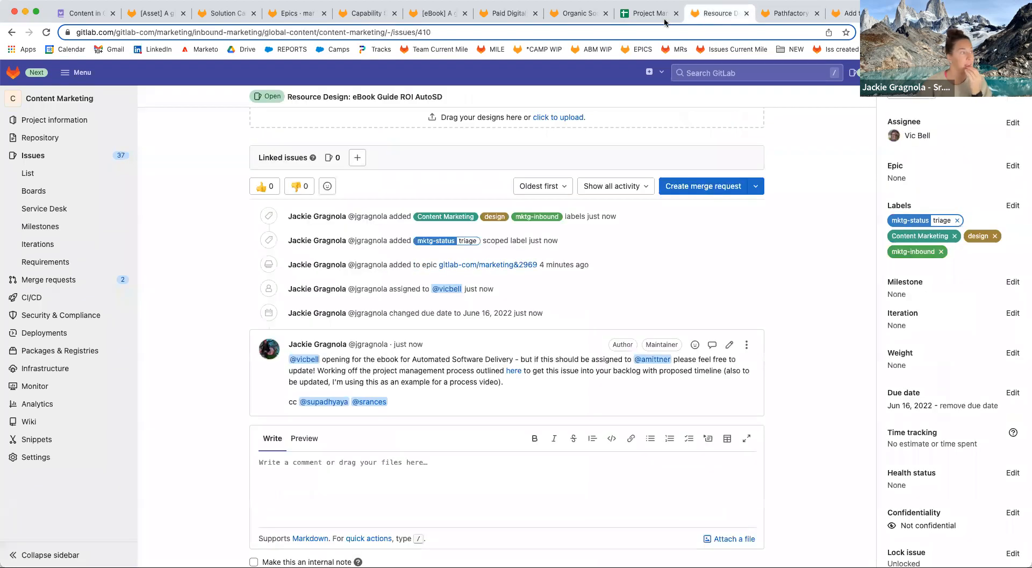
click(230, 16)
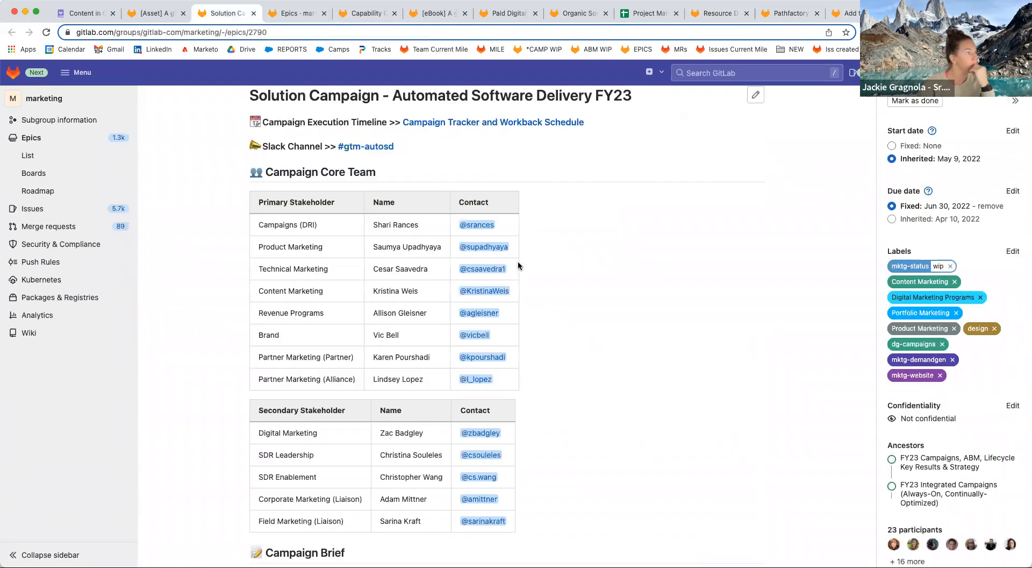
scroll(668, 341, down, 1)
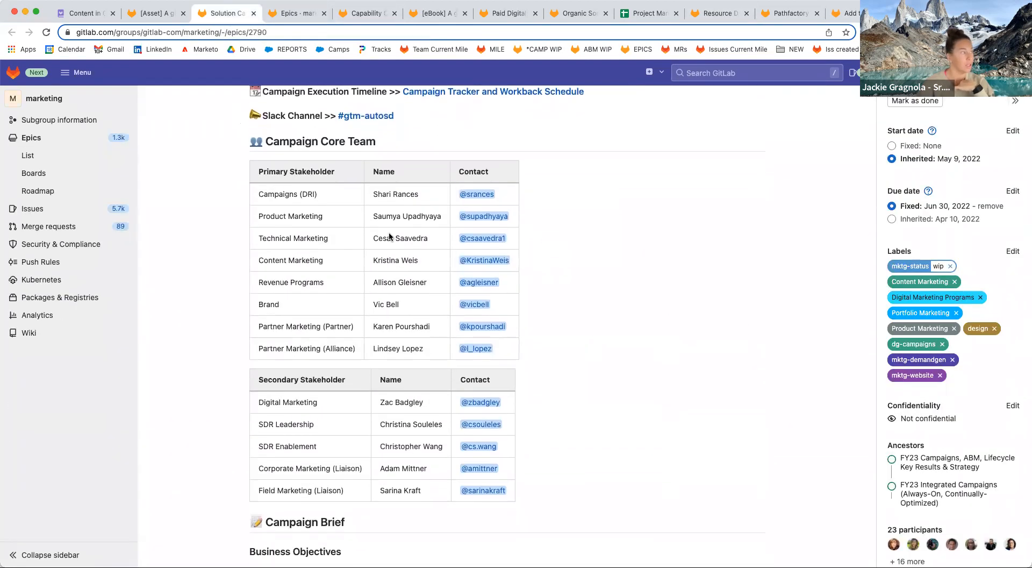
click(46, 36)
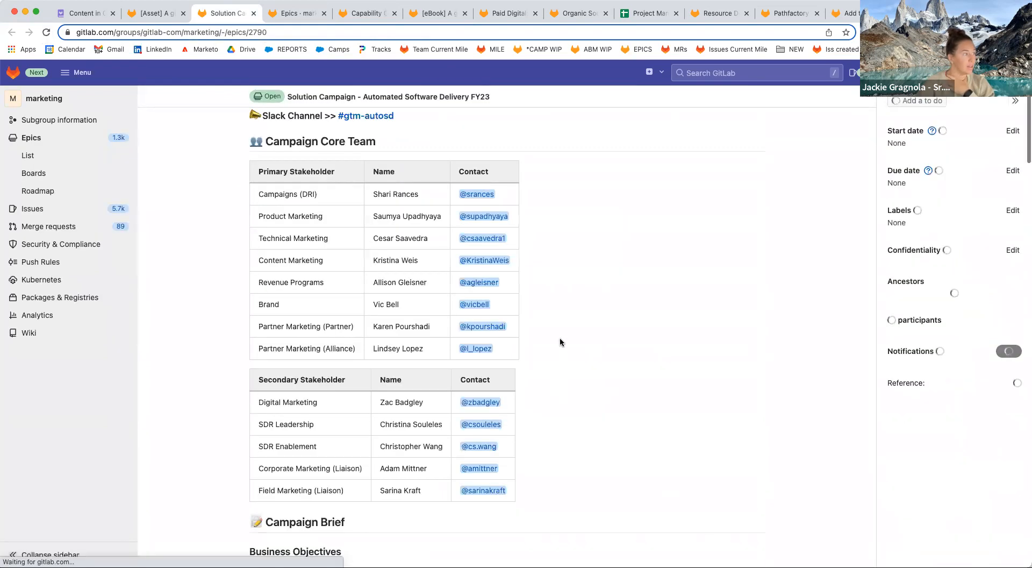
scroll(560, 344, down, 10)
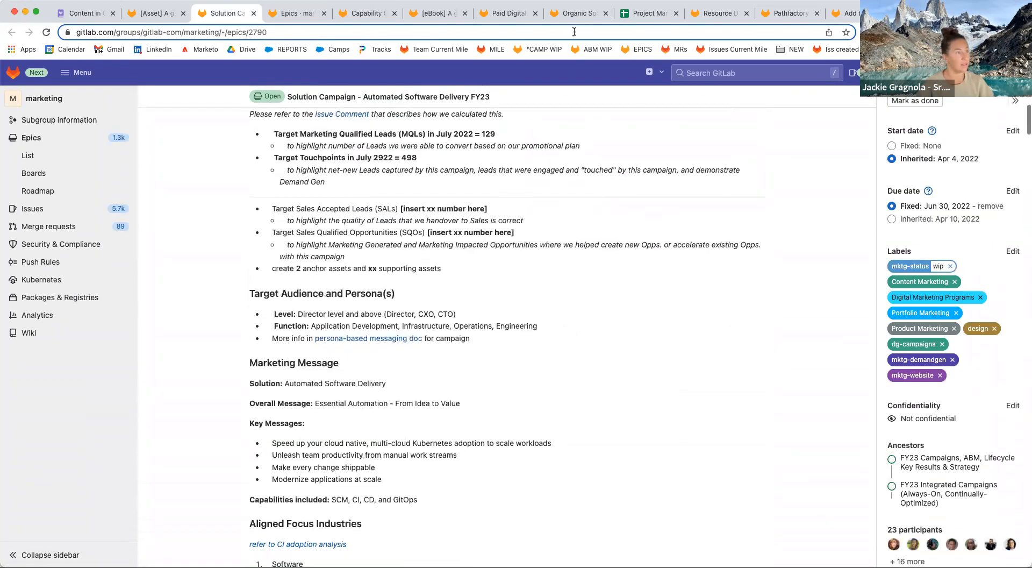
click(427, 21)
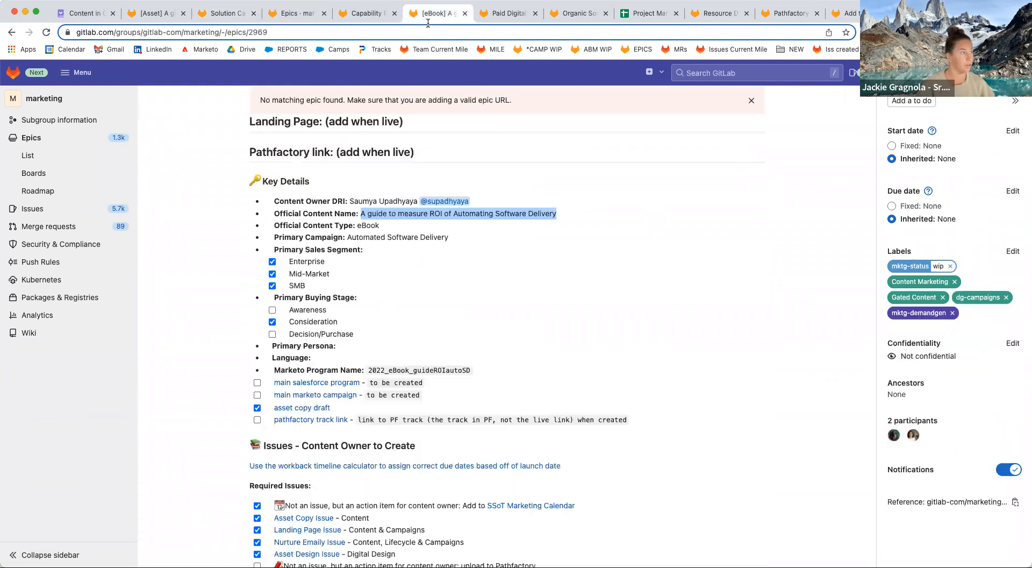
click(427, 31)
key(super+c)
click(225, 13)
scroll(502, 403, down, 7)
scroll(510, 404, down, 9)
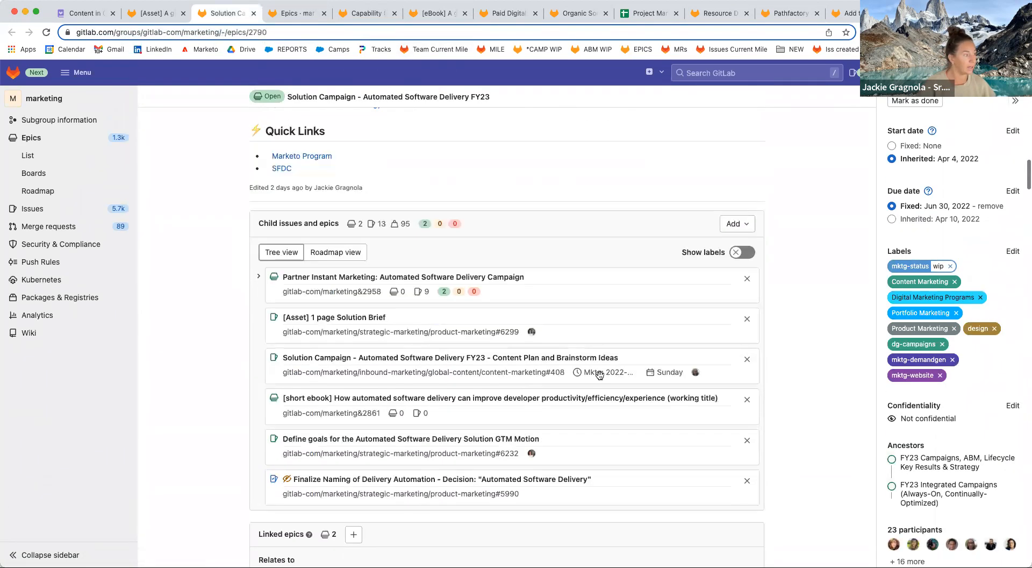
Add the eBook epic as an existing child epic of the Solution Campaign epic.
click(743, 224)
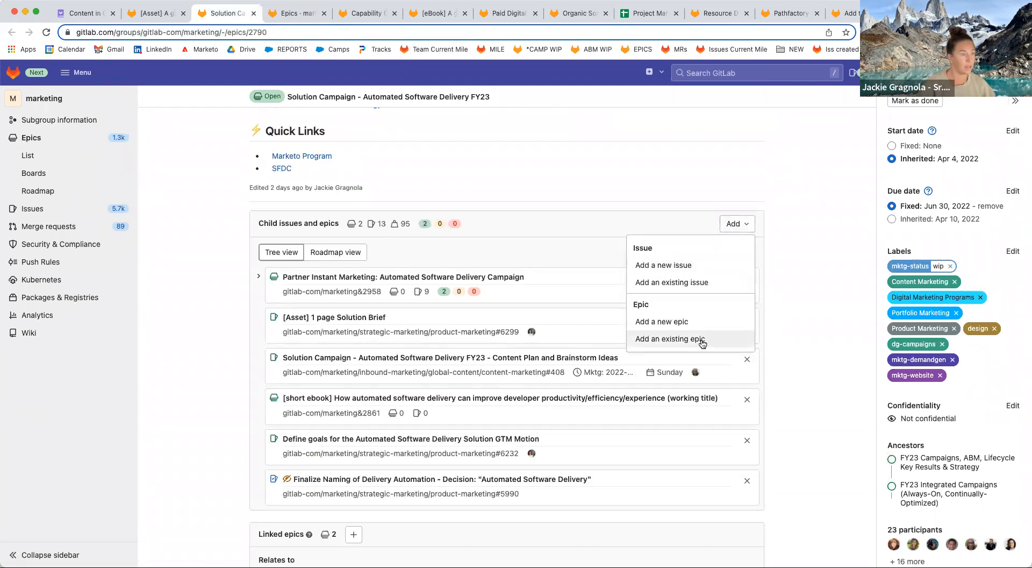
click(703, 337)
key(super+v)
click(279, 284)
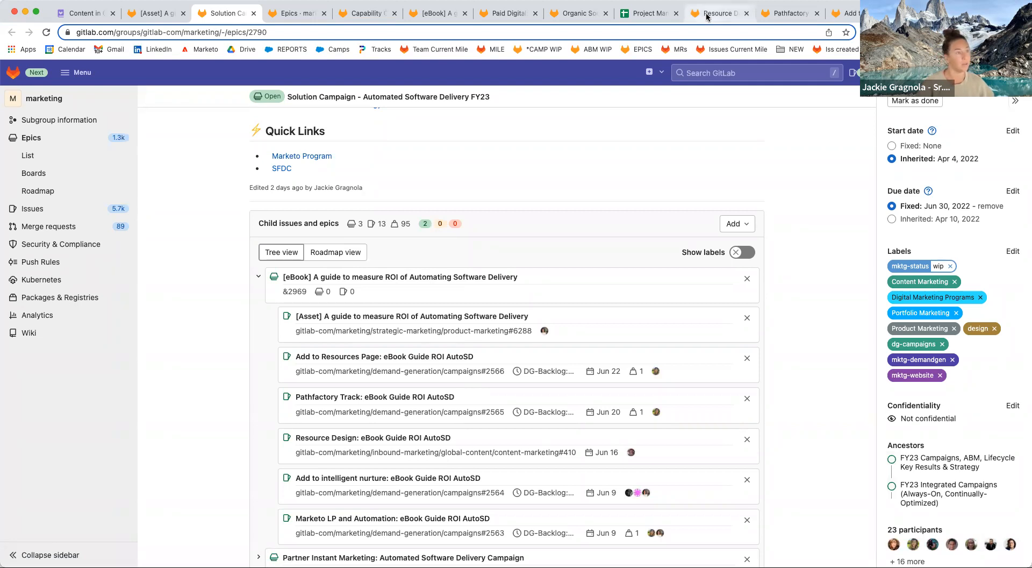
Copy the Paid Digital issue's URL.
click(432, 14)
click(490, 15)
click(447, 33)
key(cmd+c)
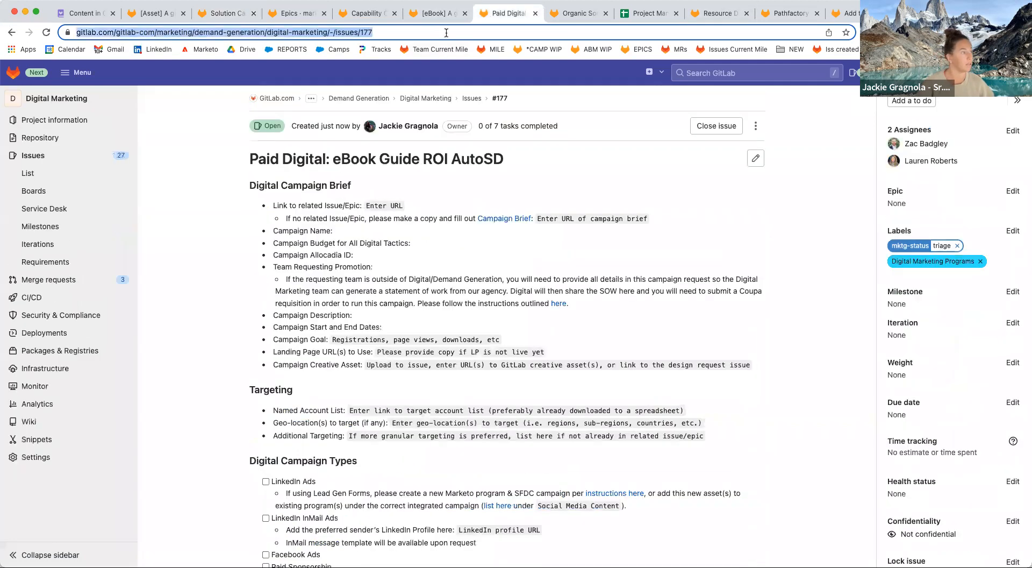
Link the Paid Digital and Organic Social issues under the eBook epic, bringing it to eight children.
click(437, 13)
scroll(516, 277, down, 8)
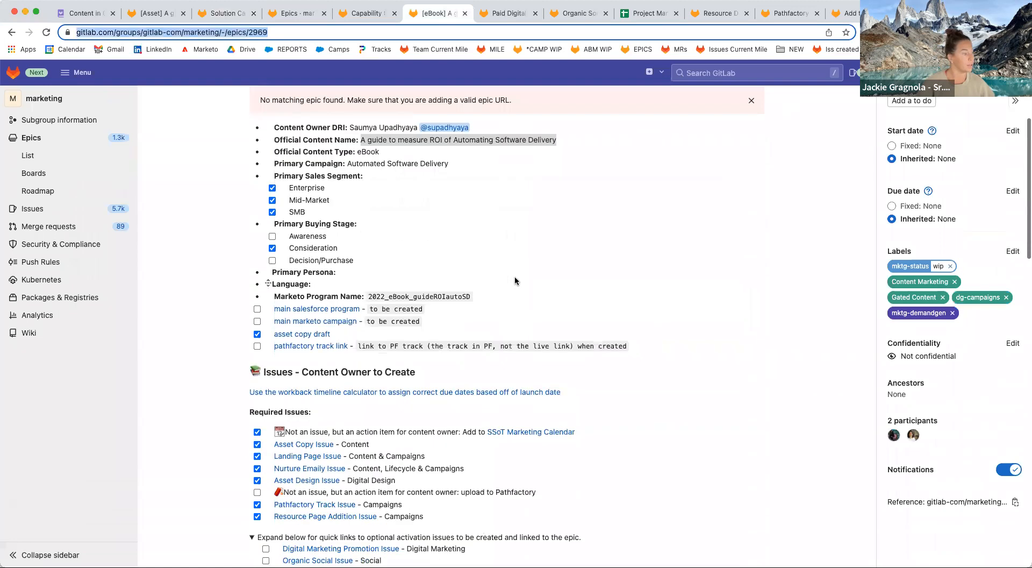
click(737, 304)
click(715, 362)
key(cmd+v)
click(576, 13)
click(532, 34)
key(cmd+c)
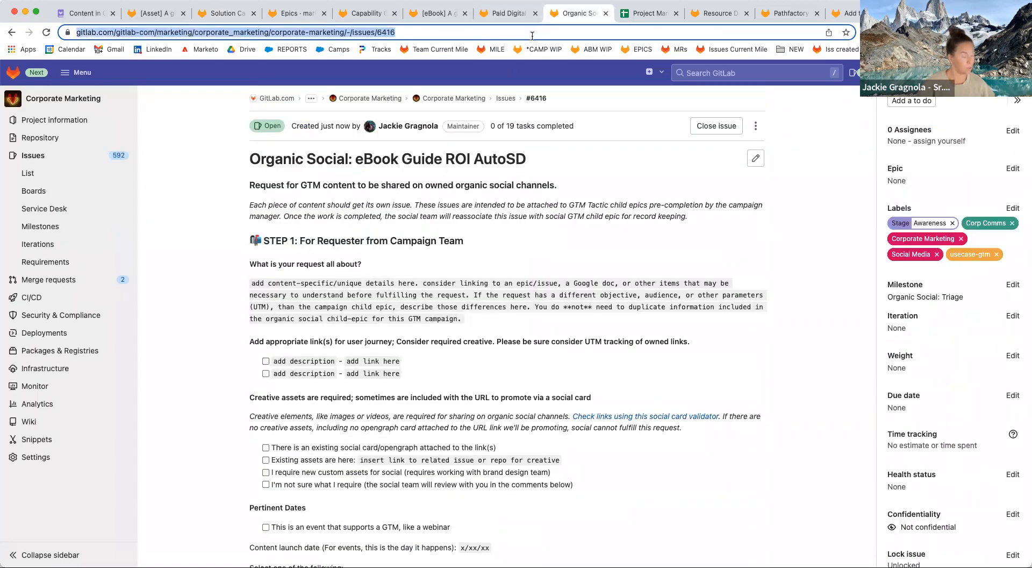
click(436, 13)
key(cmd+v)
click(272, 381)
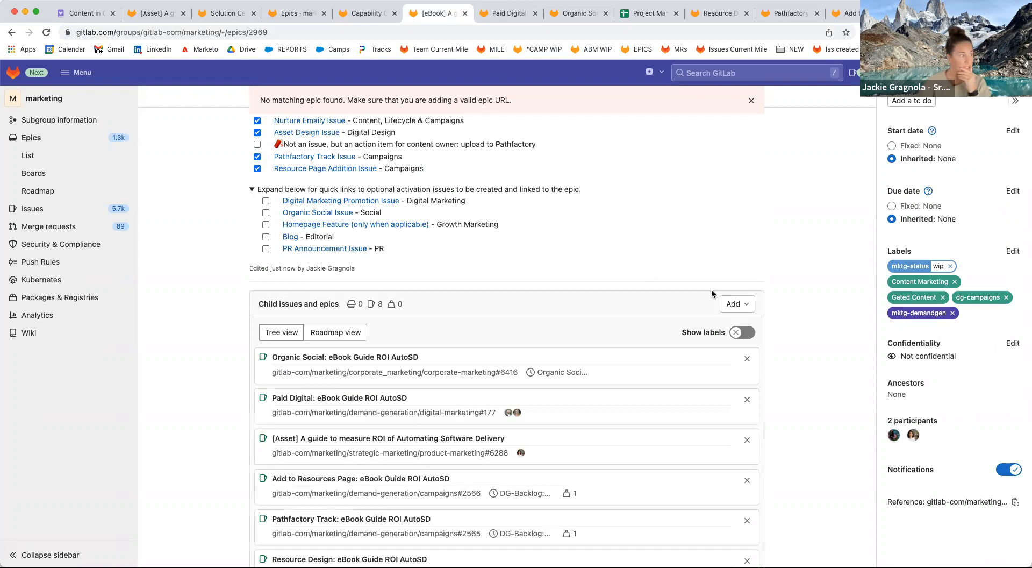
scroll(699, 285, down, 5)
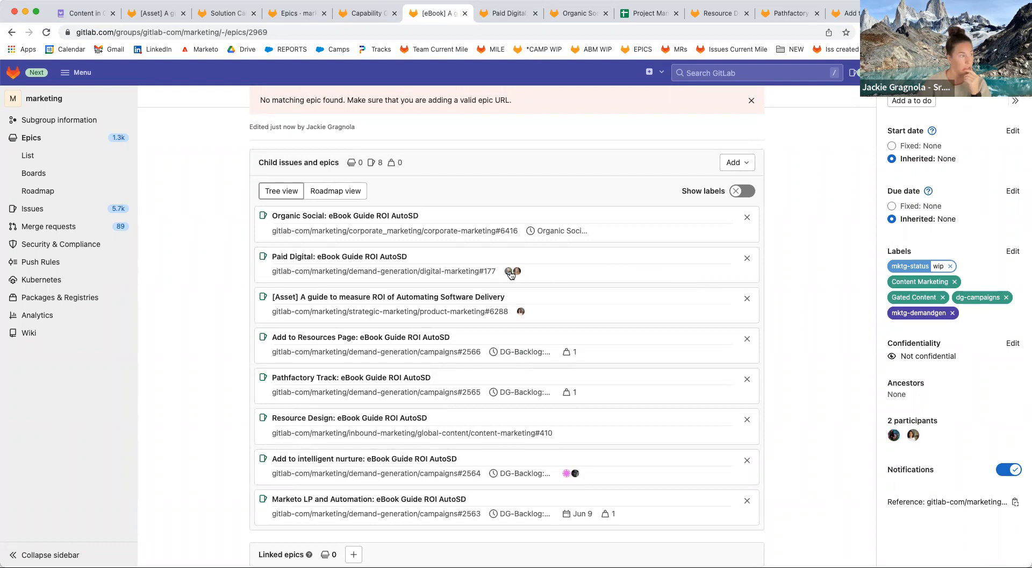
mouse_move(518, 275)
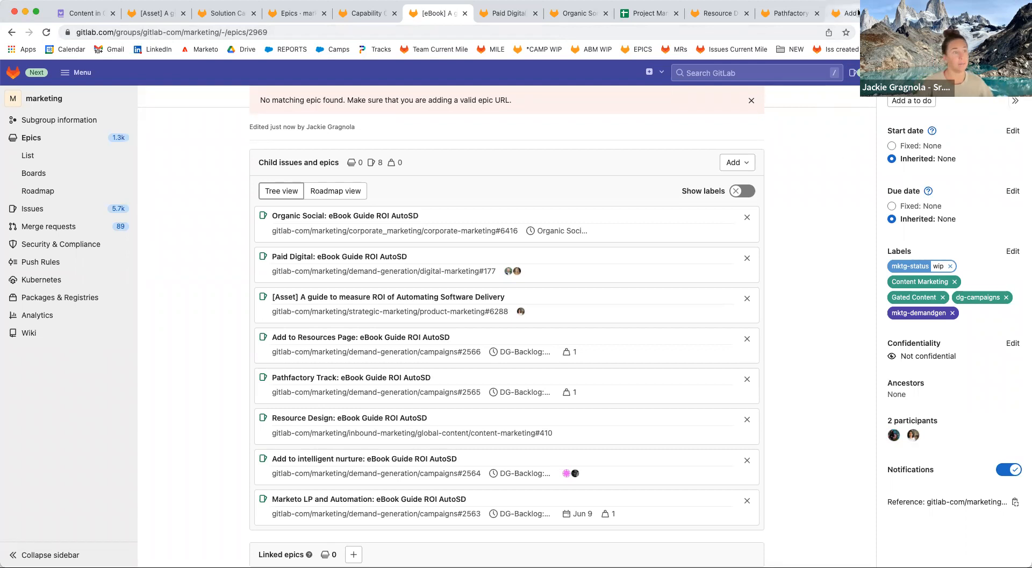
click(845, 13)
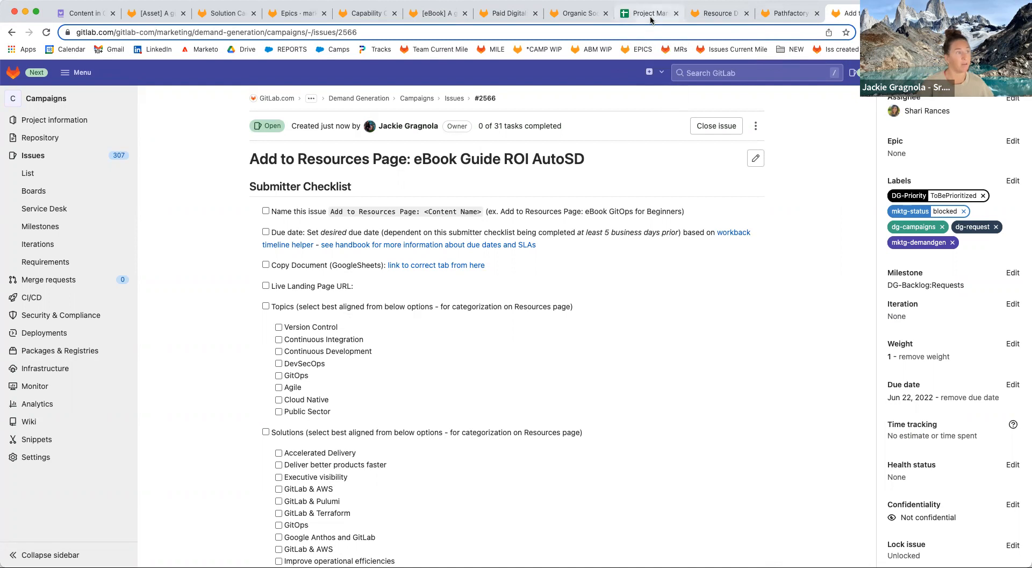
Close the Paid Digital and Organic Social issue tabs.
click(504, 16)
click(535, 14)
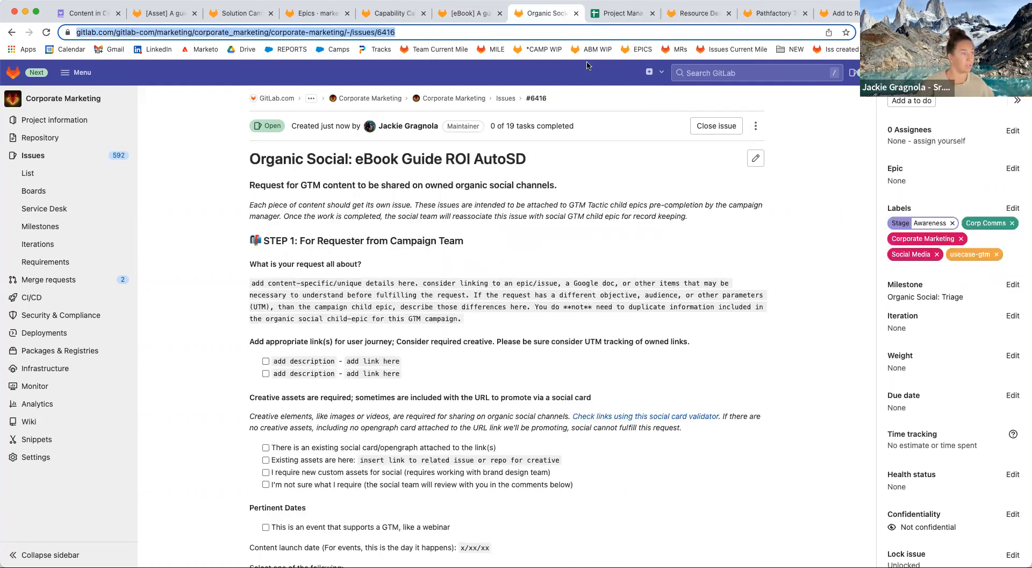
scroll(413, 358, down, 1)
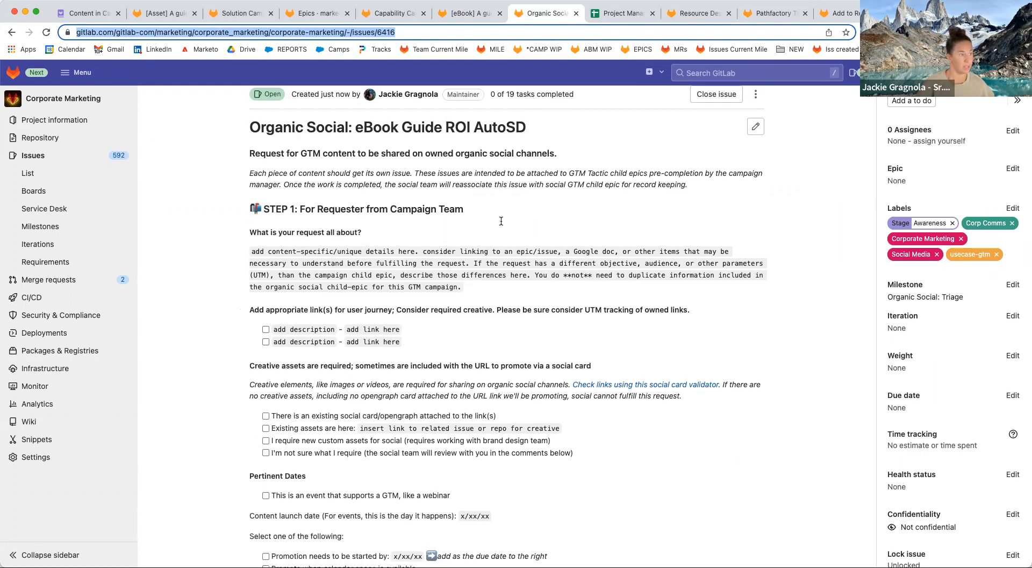
click(576, 13)
Close the Resource Design, Pathfactory Track and Add to Resources Page issues, returning to the eBook epic.
click(656, 15)
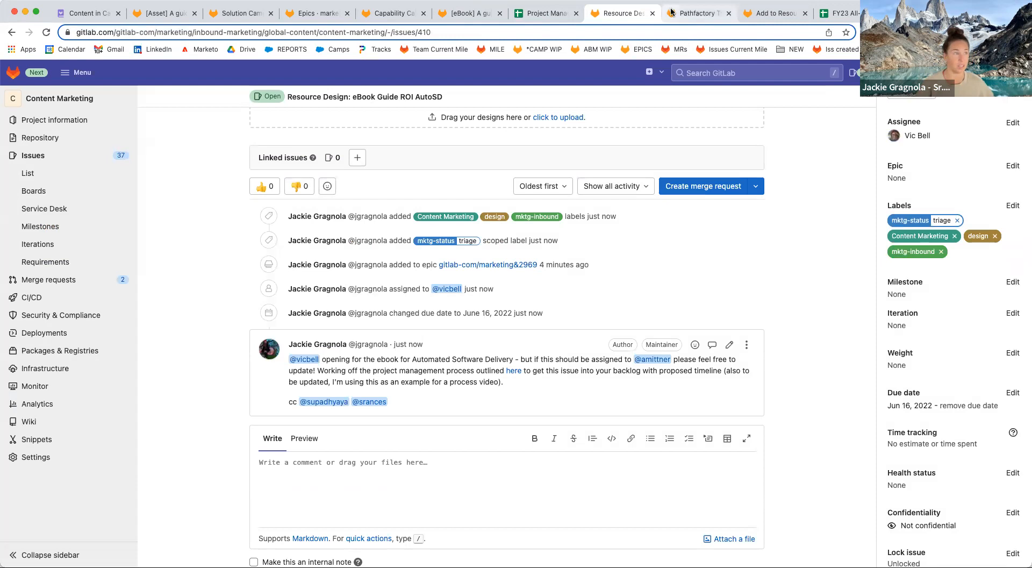
scroll(564, 318, up, 10)
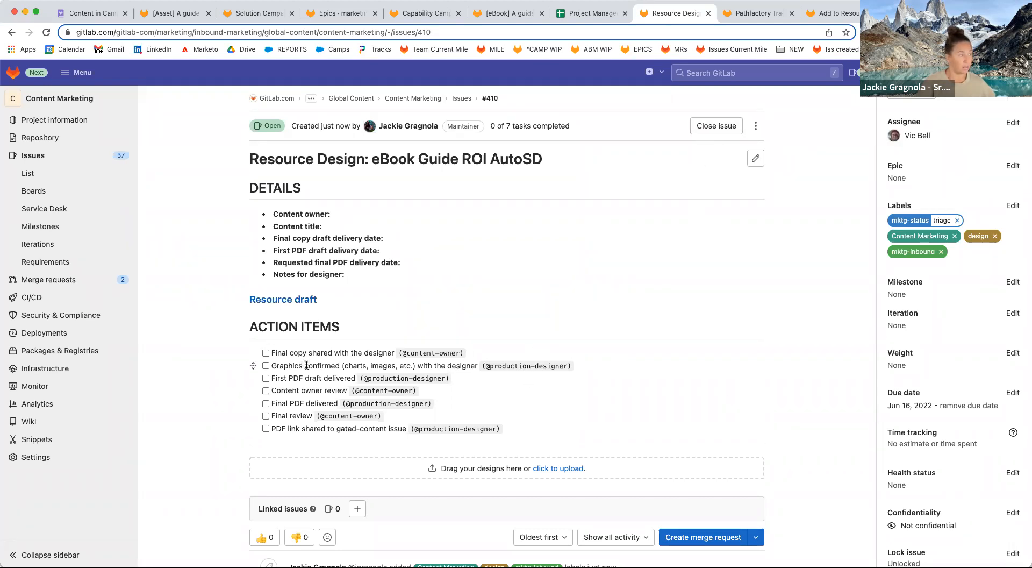
click(708, 13)
click(709, 14)
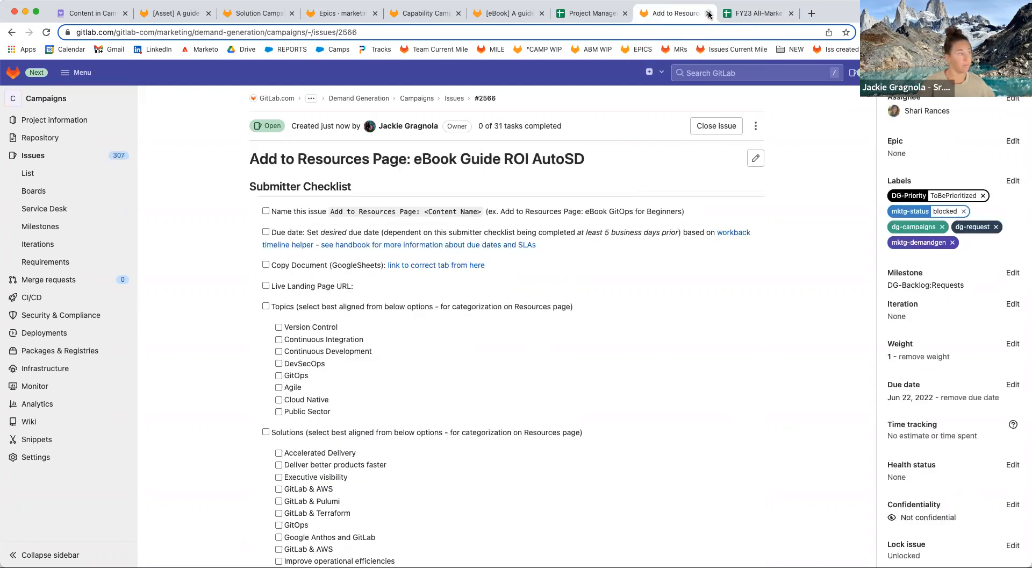
click(708, 14)
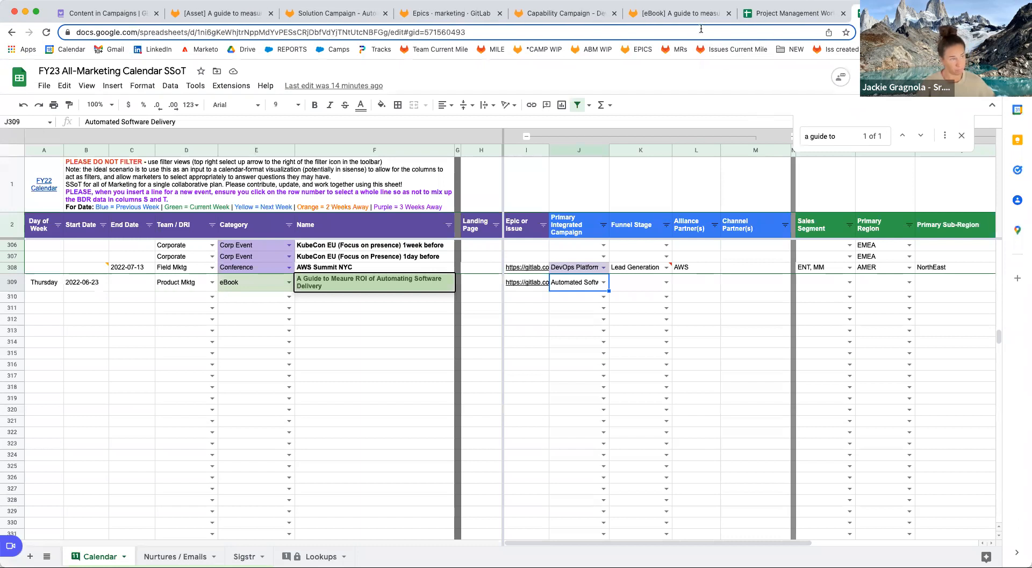
click(695, 16)
scroll(724, 367, up, 15)
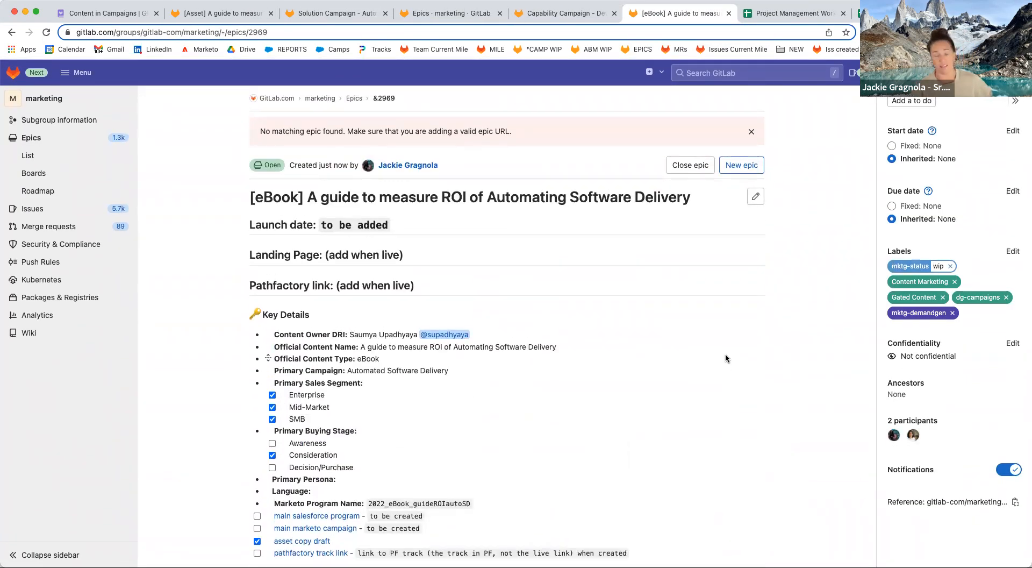
Expand the eBook epic's optional activation issues and tick Organic Social Issue.
scroll(642, 404, down, 5)
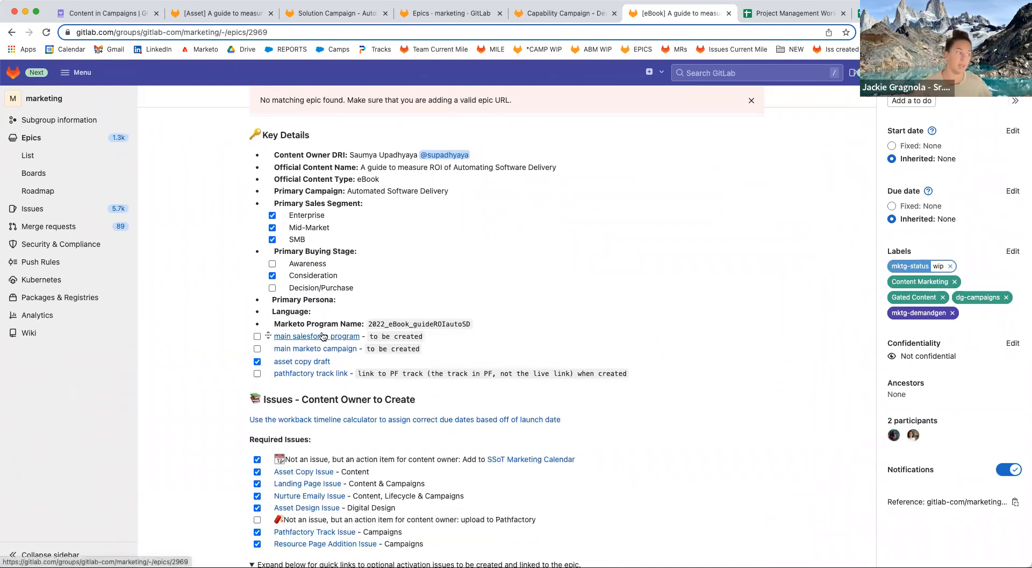
scroll(612, 473, down, 5)
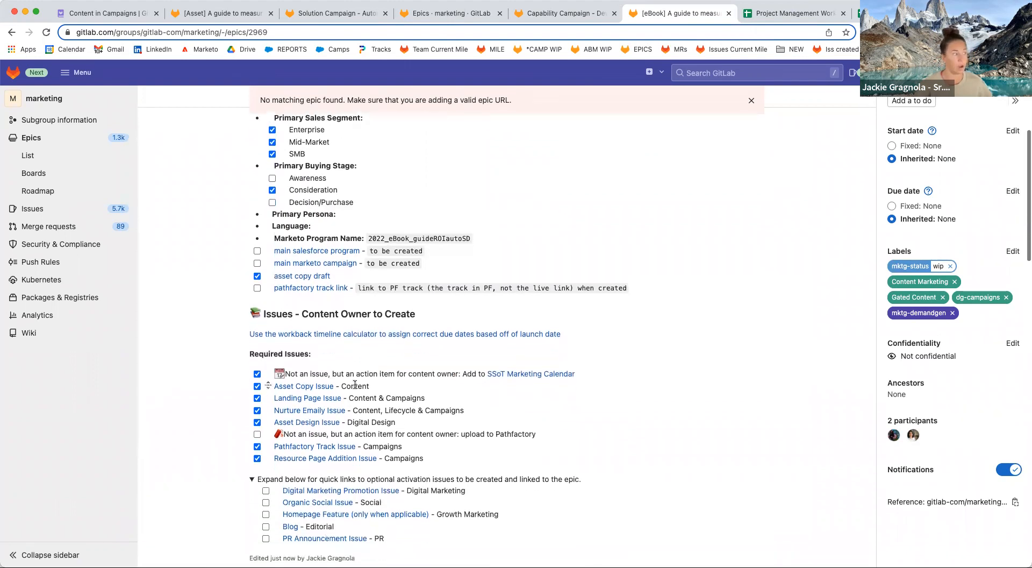
scroll(612, 473, down, 1)
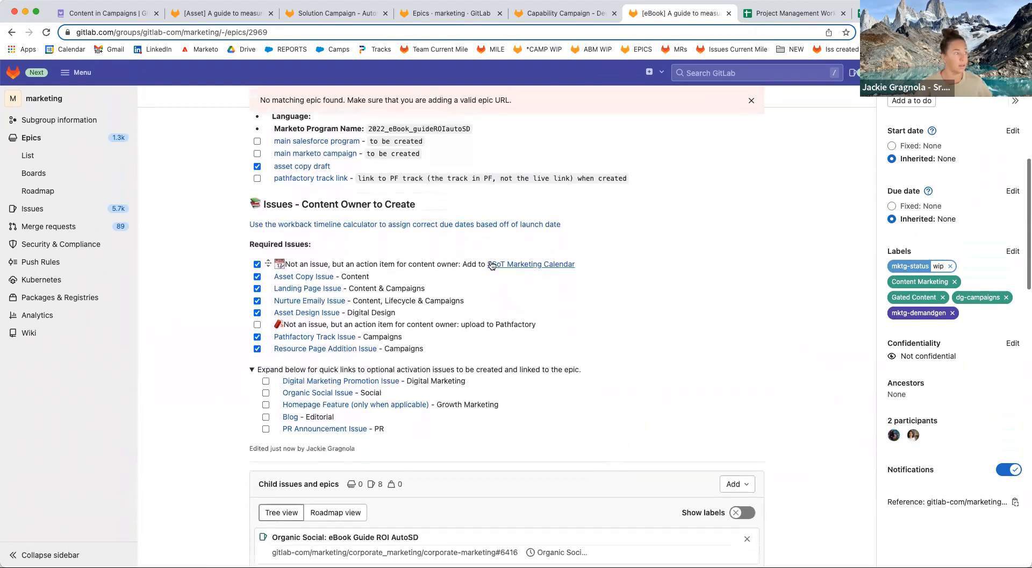
double_click(251, 371)
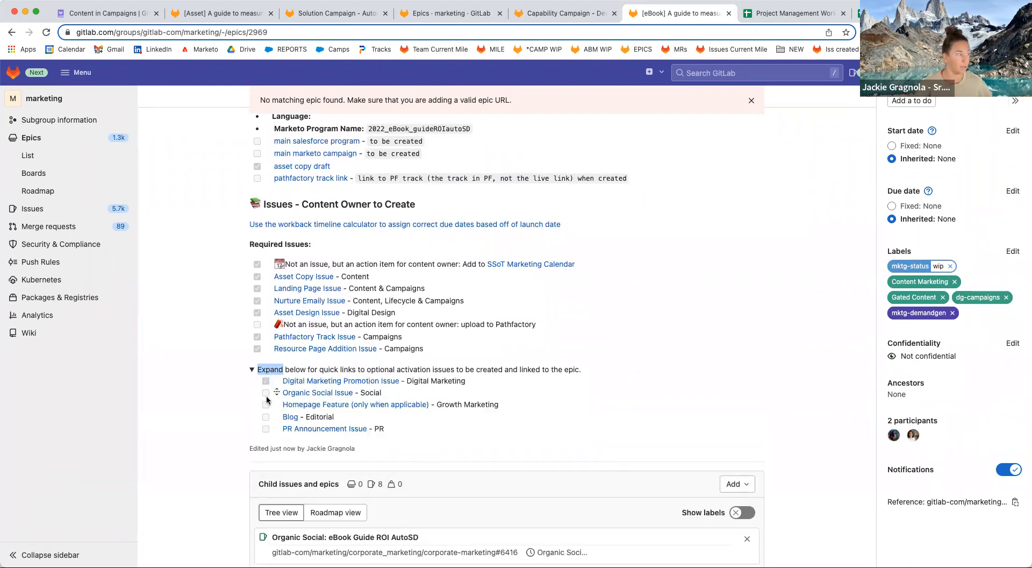
scroll(731, 406, down, 8)
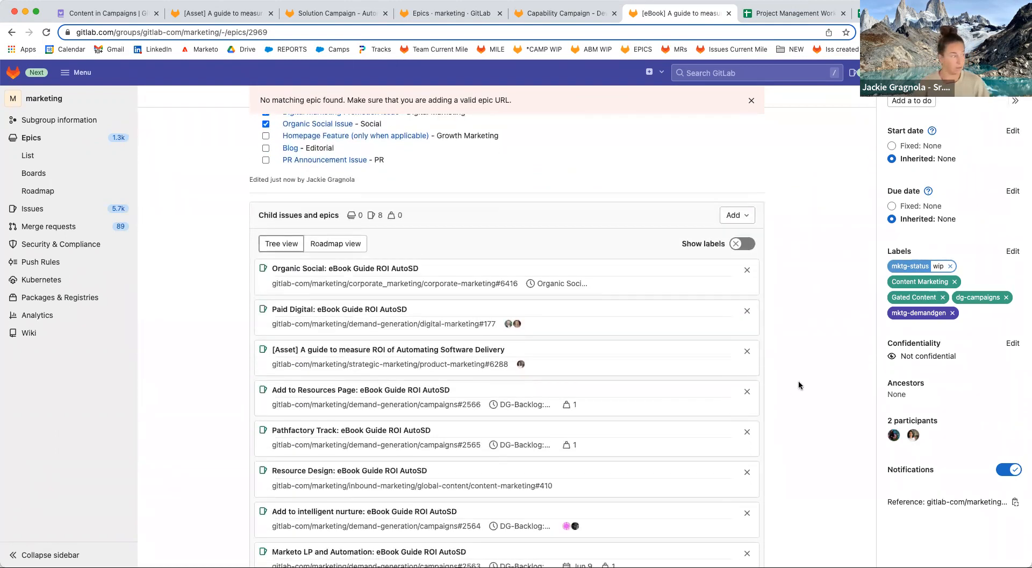
scroll(798, 380, down, 10)
scroll(798, 379, up, 3)
scroll(798, 379, up, 20)
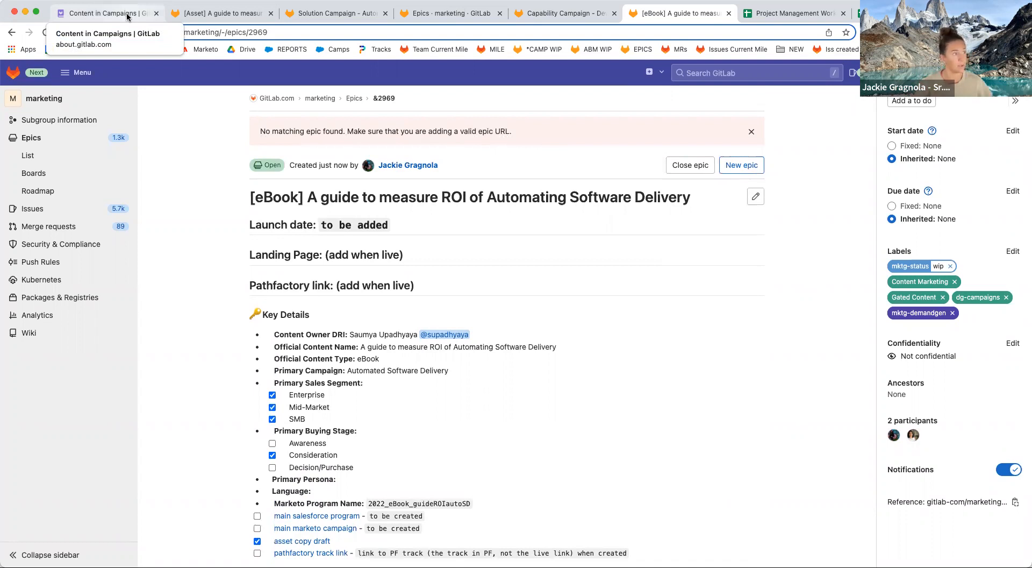
Review the Content in Campaigns handbook page from the top, then switch to the Project Management Workbook sheet.
click(128, 17)
scroll(307, 231, up, 5)
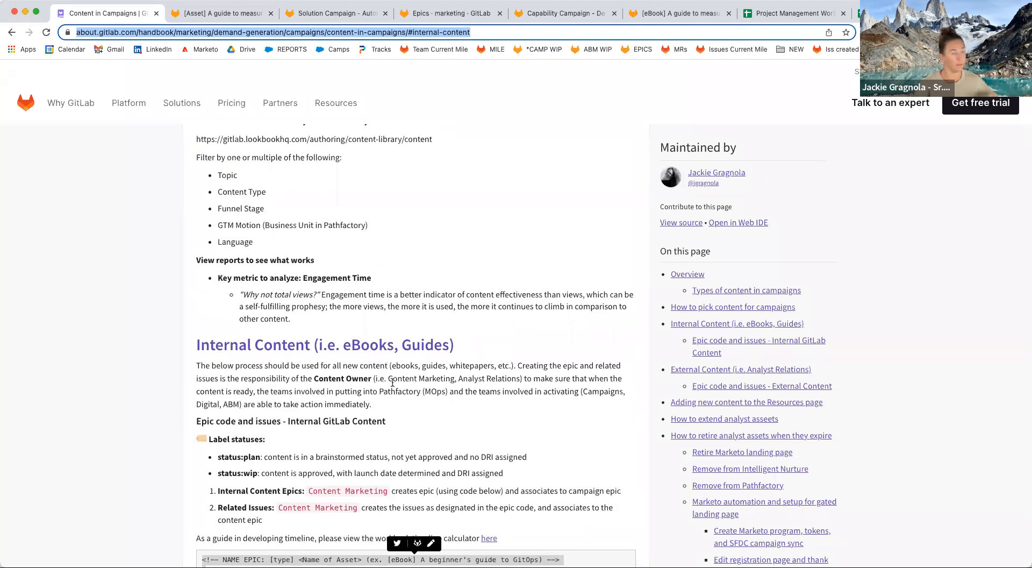
scroll(392, 382, up, 15)
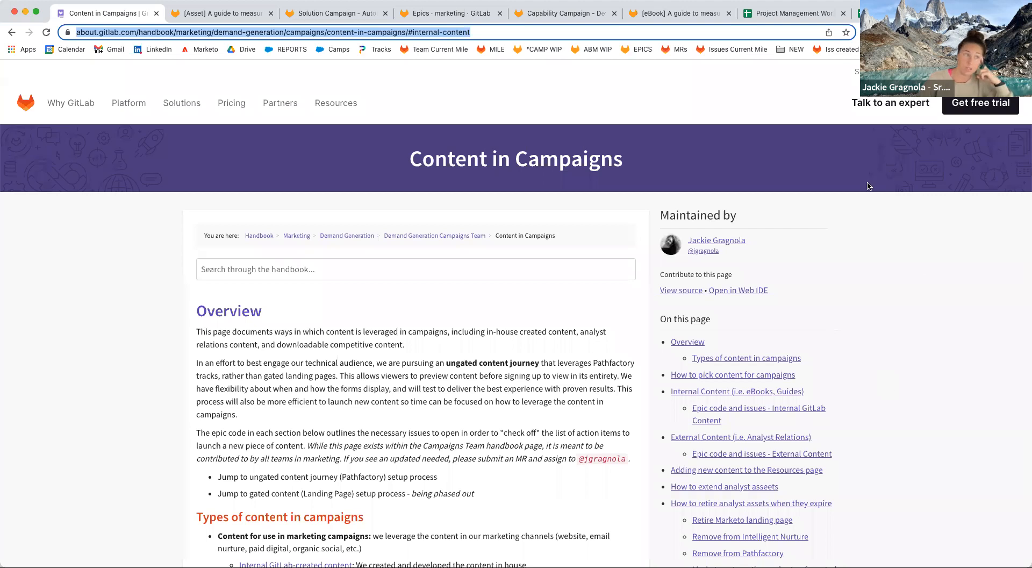
click(794, 13)
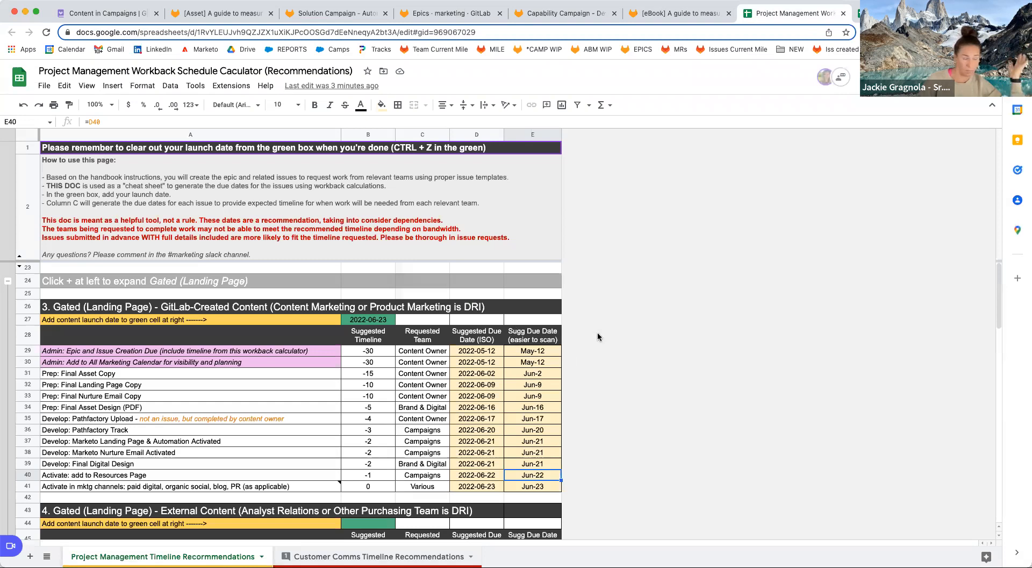